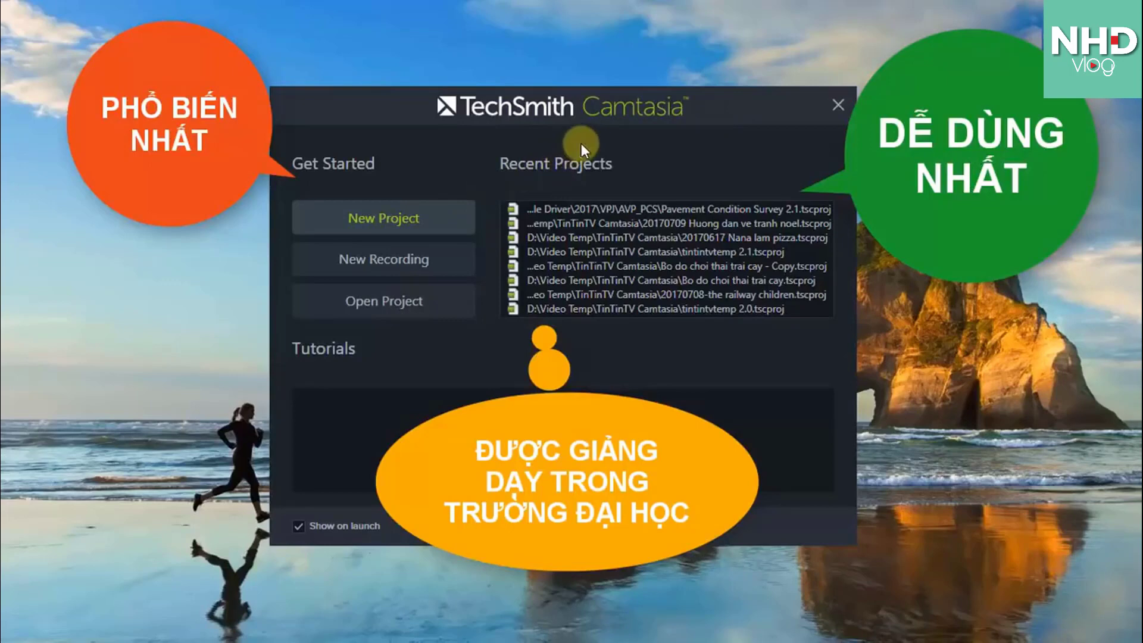
Create a new Camtasia project.
left_click_drag(705, 116, 704, 116)
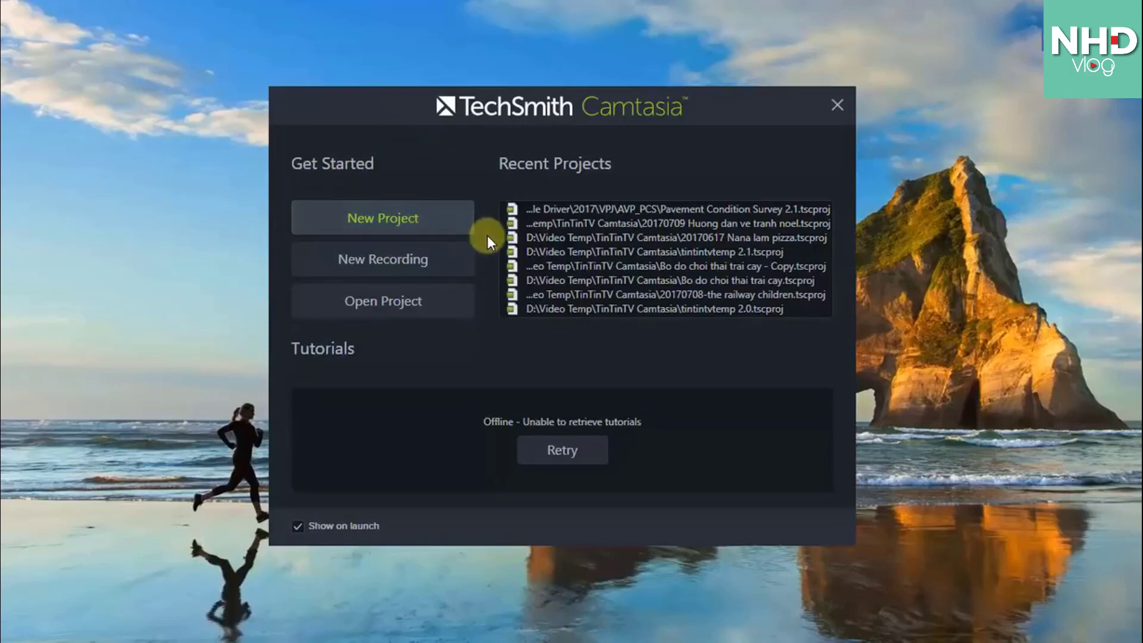
left_click(430, 222)
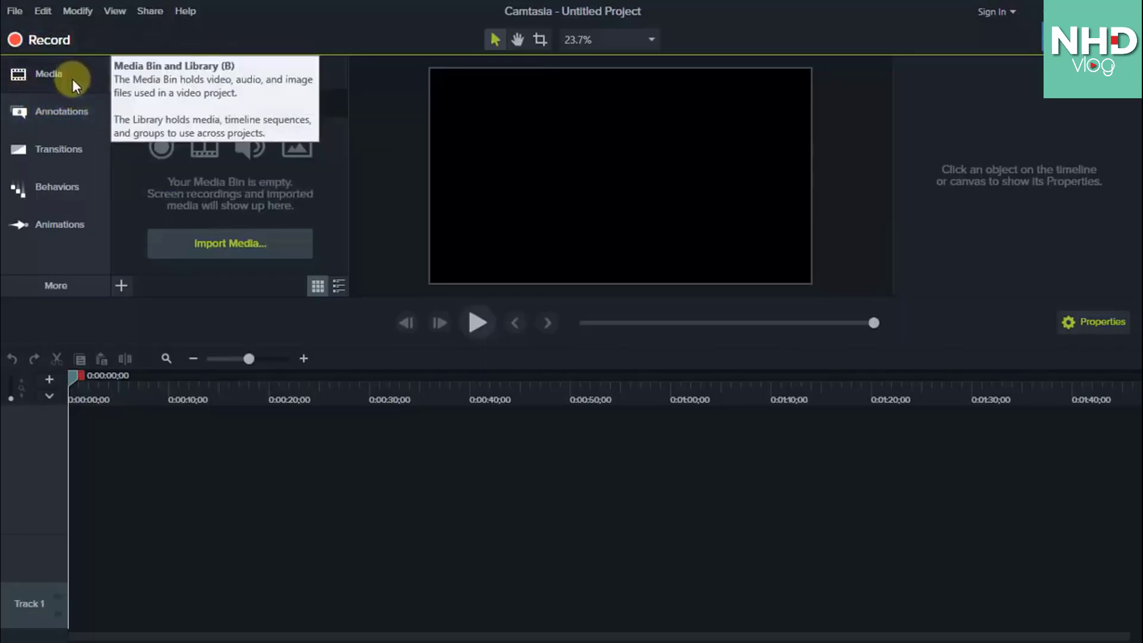
left_click(59, 149)
left_click(70, 288)
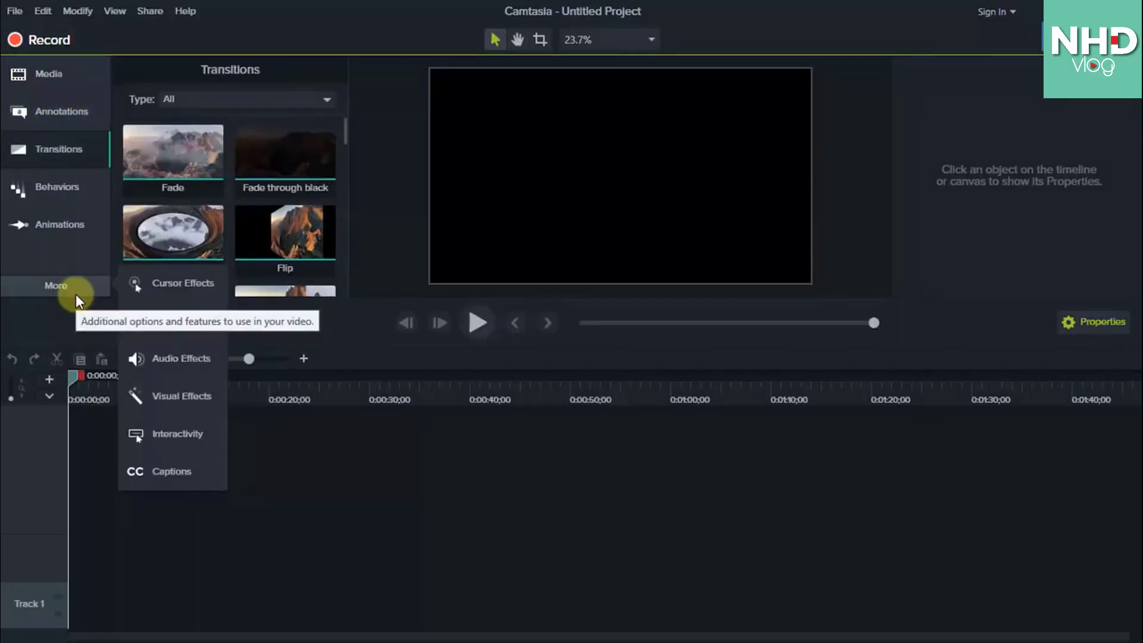
left_click(76, 293)
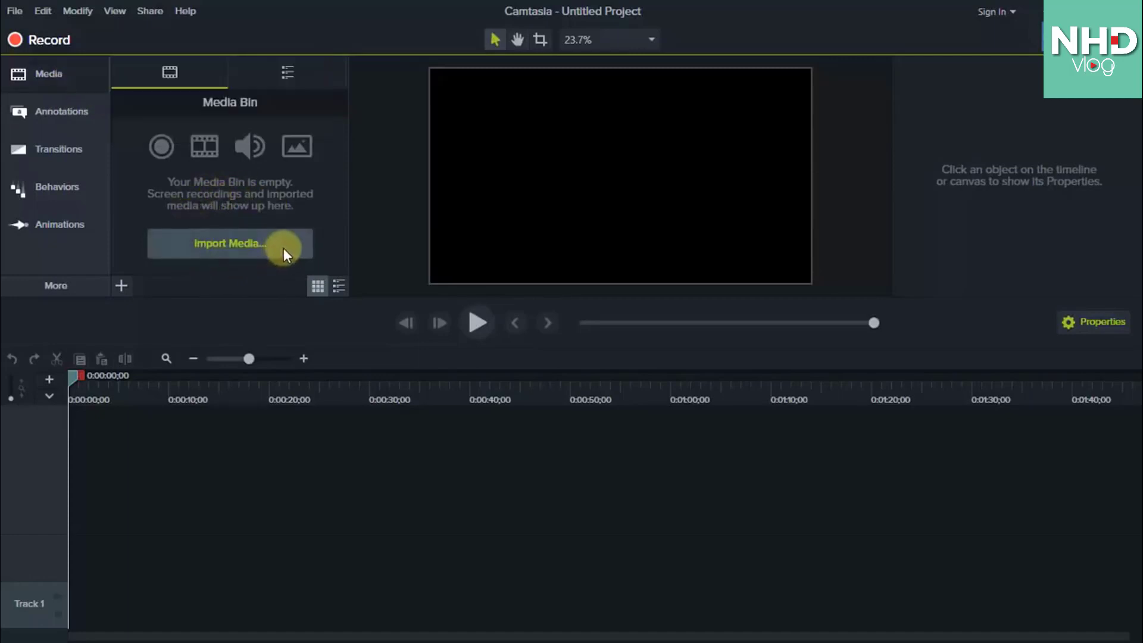
Import the video 01056.MTS from the Video Temp\Raw folder on drive D into the Media Bin.
left_click(233, 238)
scroll(308, 164, "up", 1)
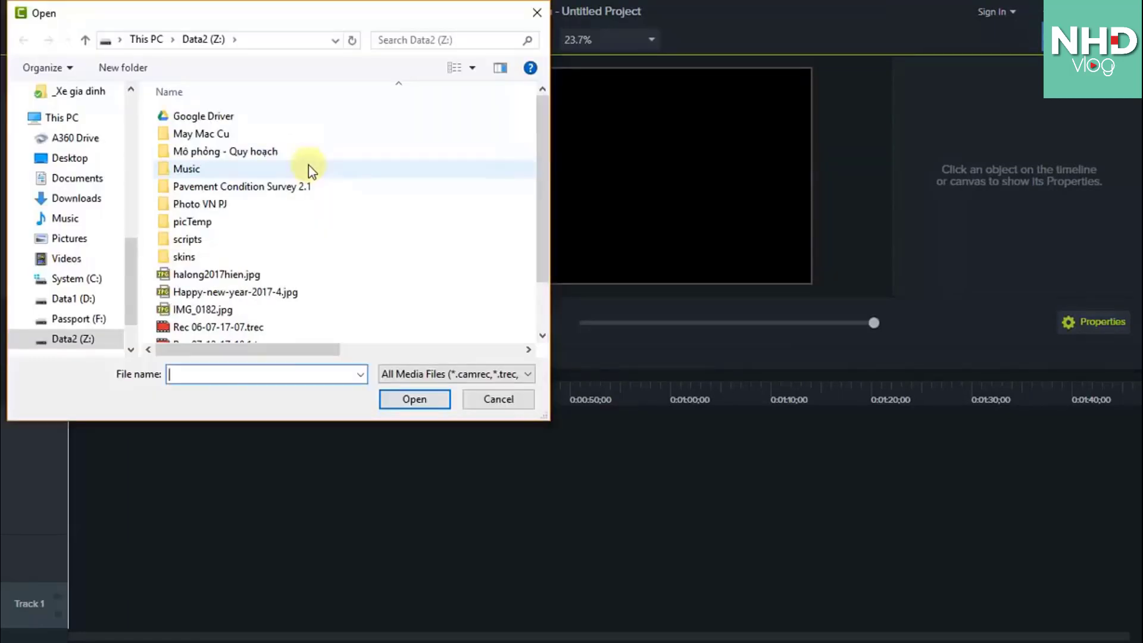
scroll(306, 176, "down", 1)
left_click(105, 298)
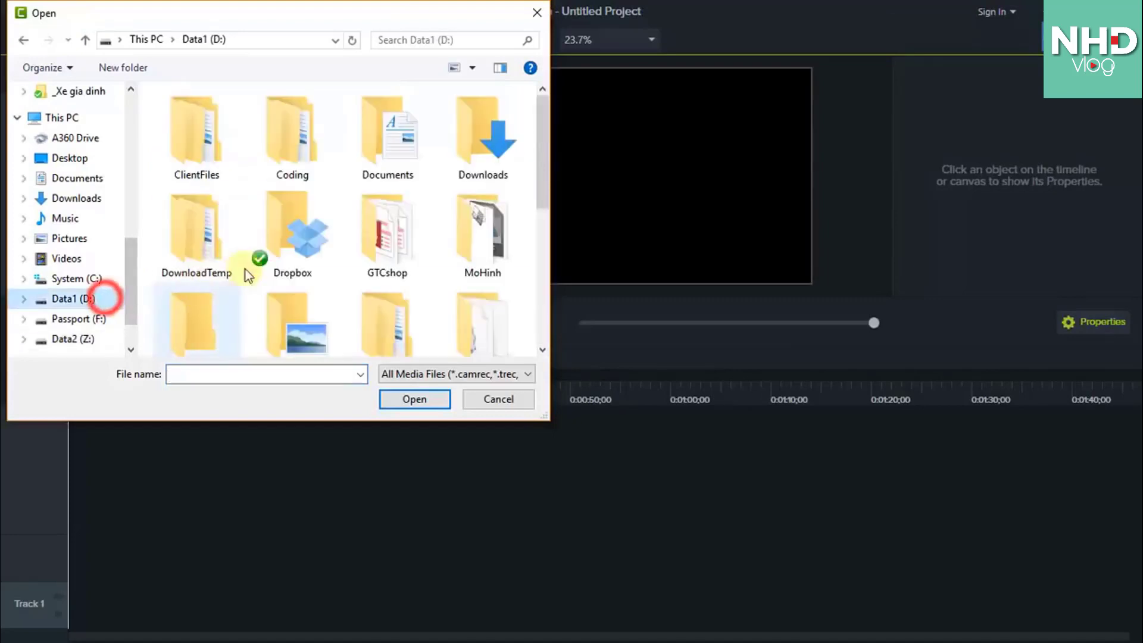
scroll(309, 256, "down", 5)
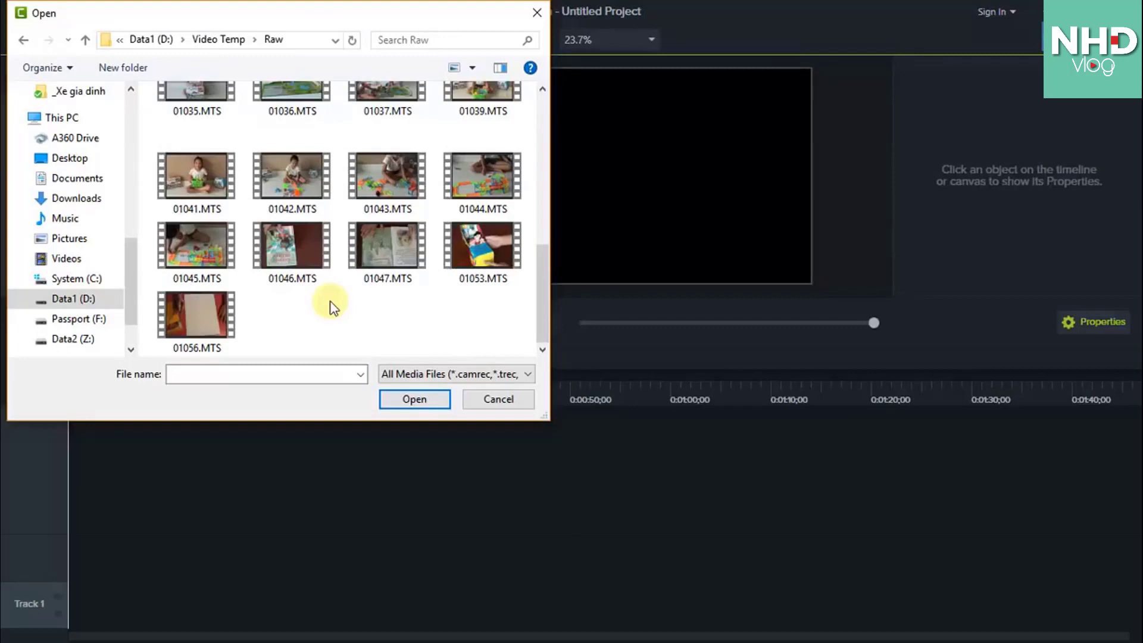
left_click(208, 320)
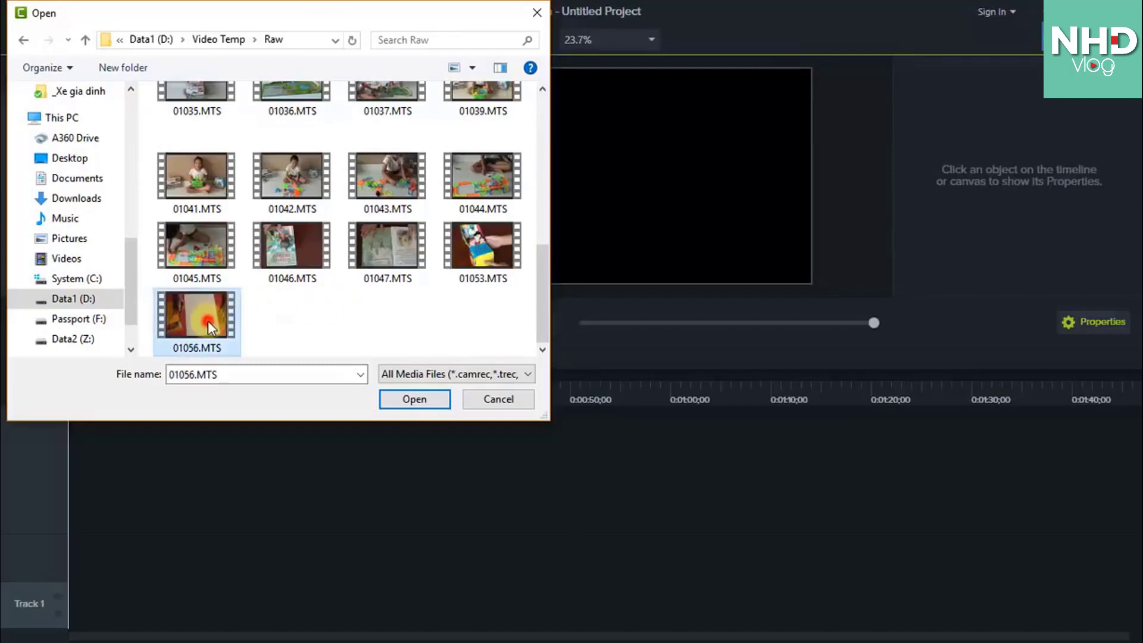
left_click(427, 398)
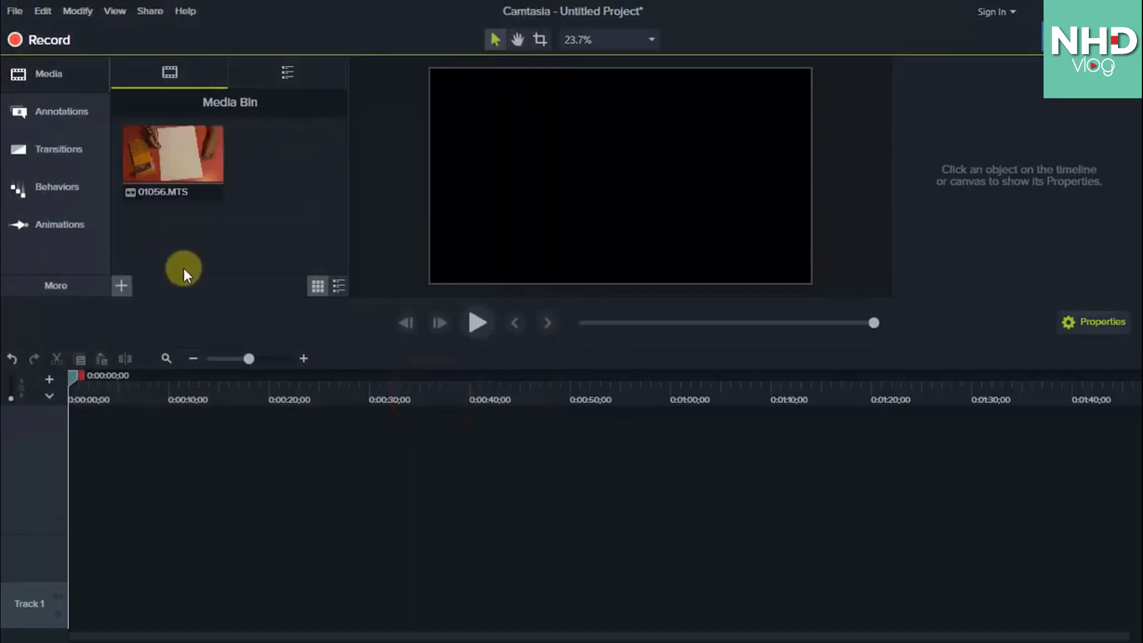
Import opening_tintin_tv.mp4 and tin-tin-tv-logo.png from the TinTinTV Camtasia folder into the Media Bin.
left_click(126, 286)
left_click(146, 214)
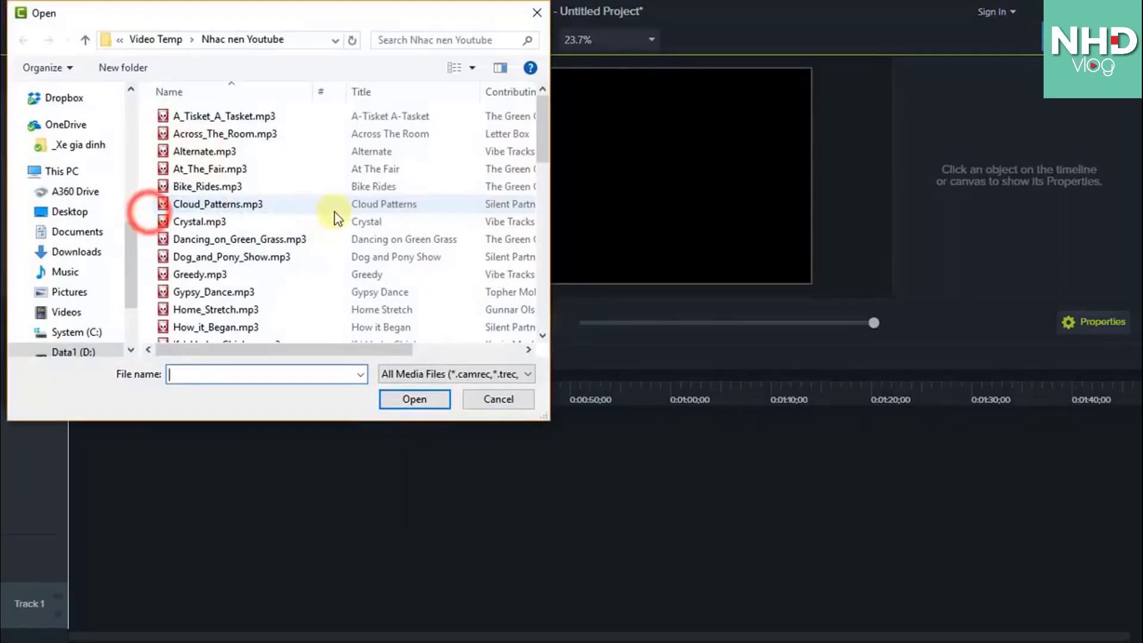
left_click(296, 141)
key("alt+Up")
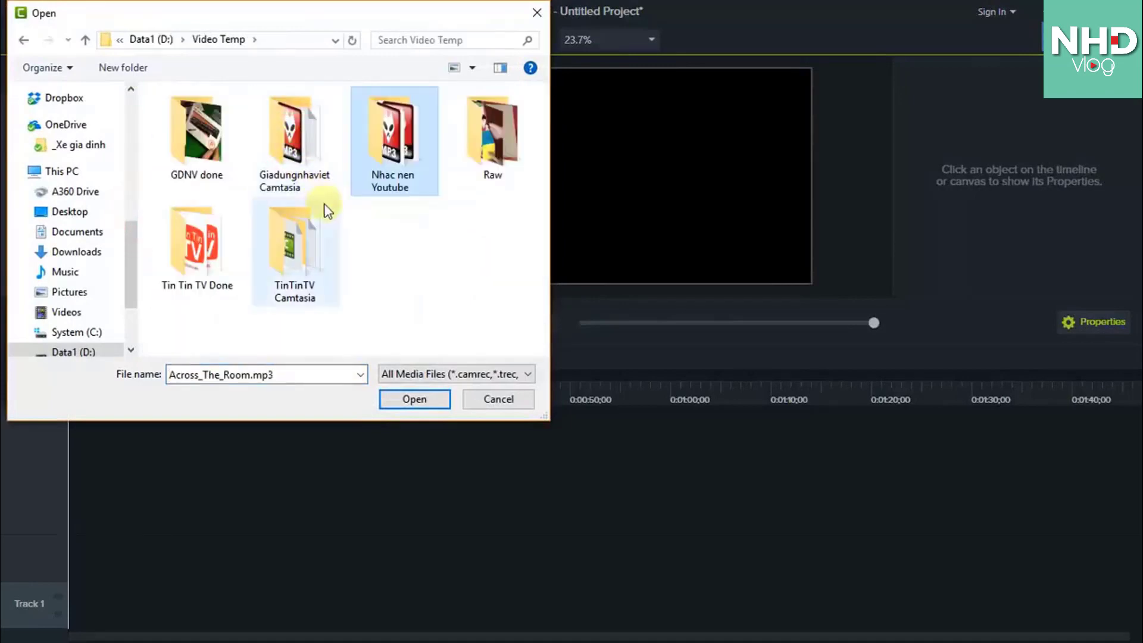
double_click(299, 240)
left_click(225, 171)
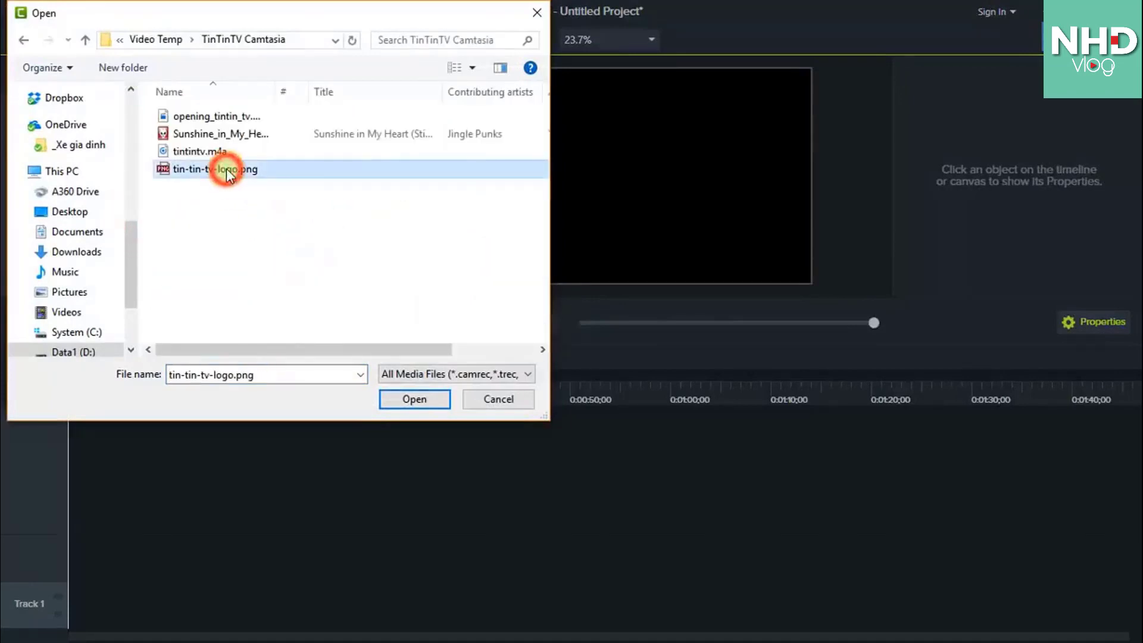
left_click(224, 115, "ctrl")
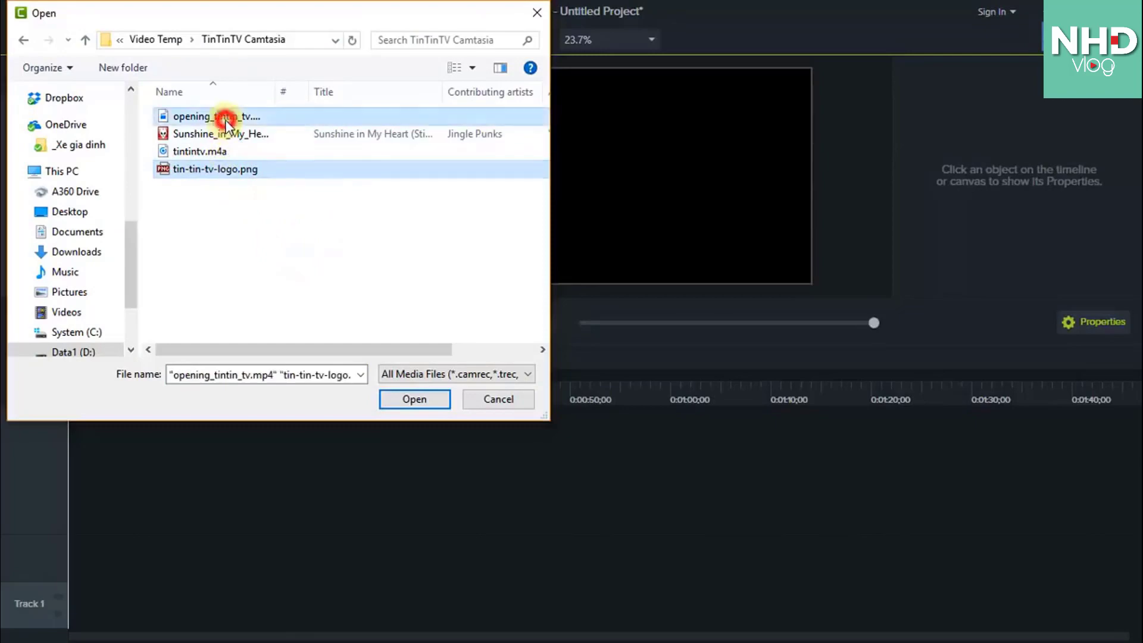
left_click(403, 398)
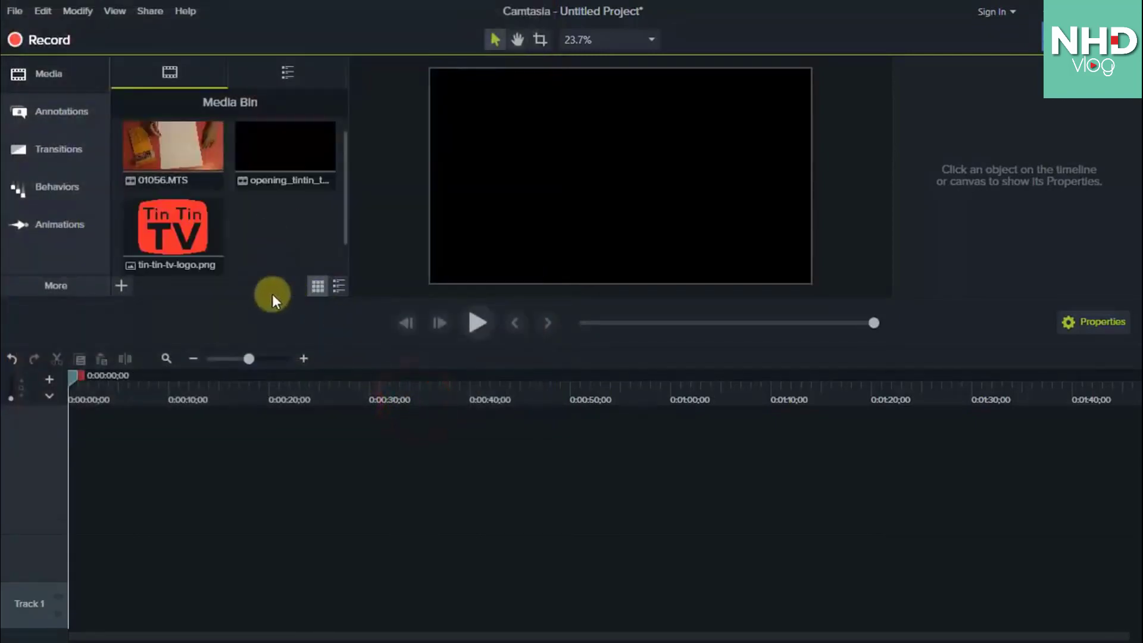
Import the music files Crystal.mp3 and Alternate.mp3 from the Nhac nen Youtube folder into the Media Bin.
left_click(121, 286)
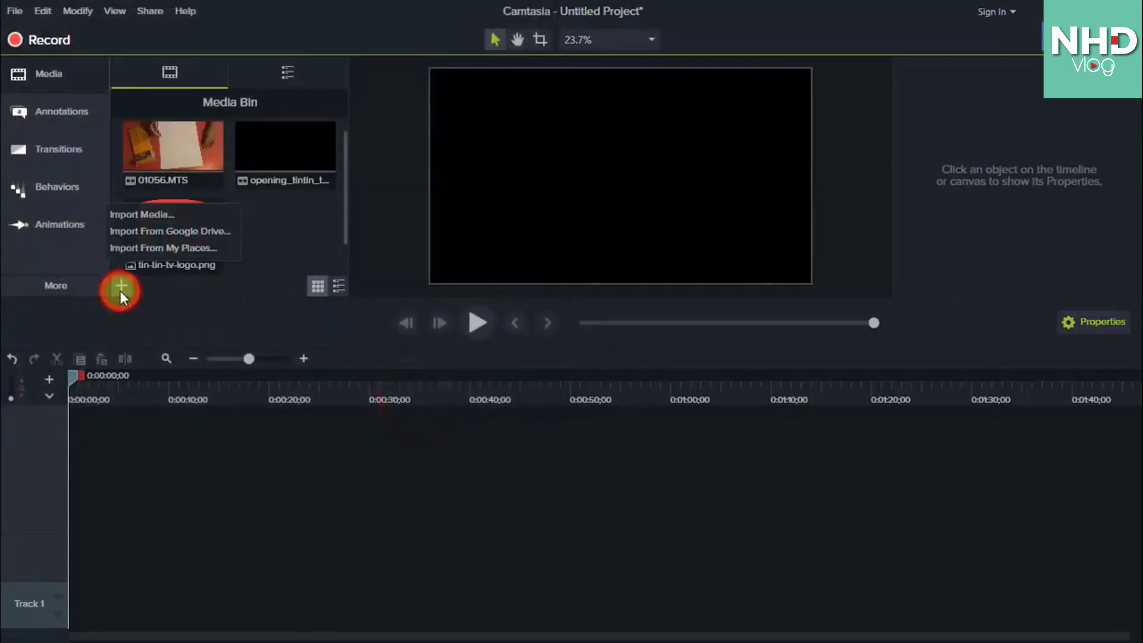
left_click(138, 216)
left_click(235, 219)
key("BackSpace")
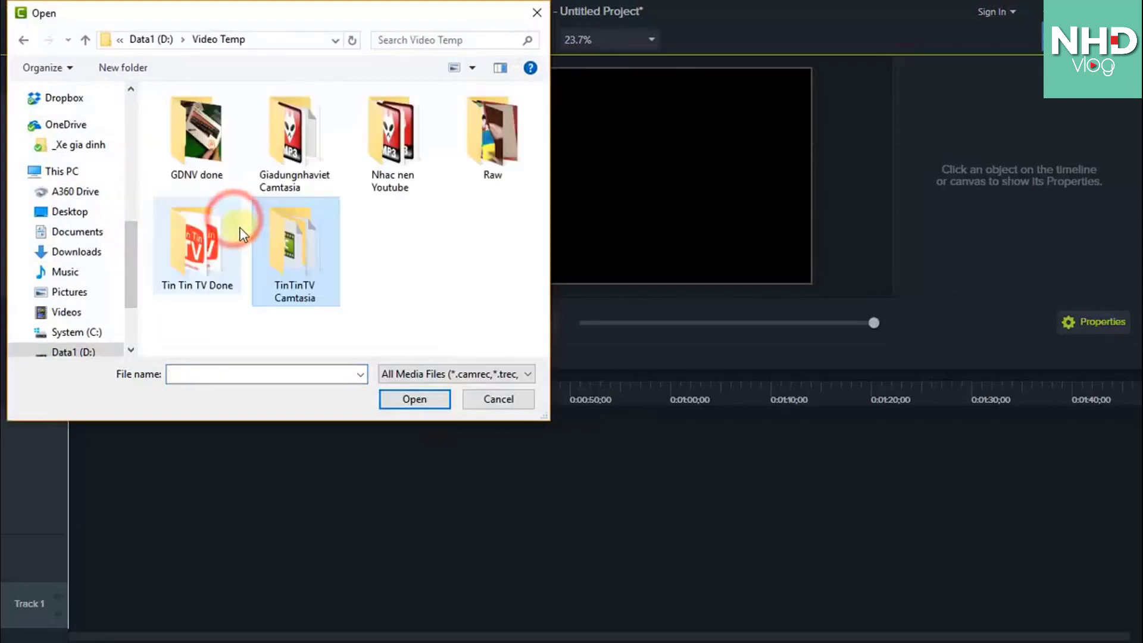
left_click(380, 173)
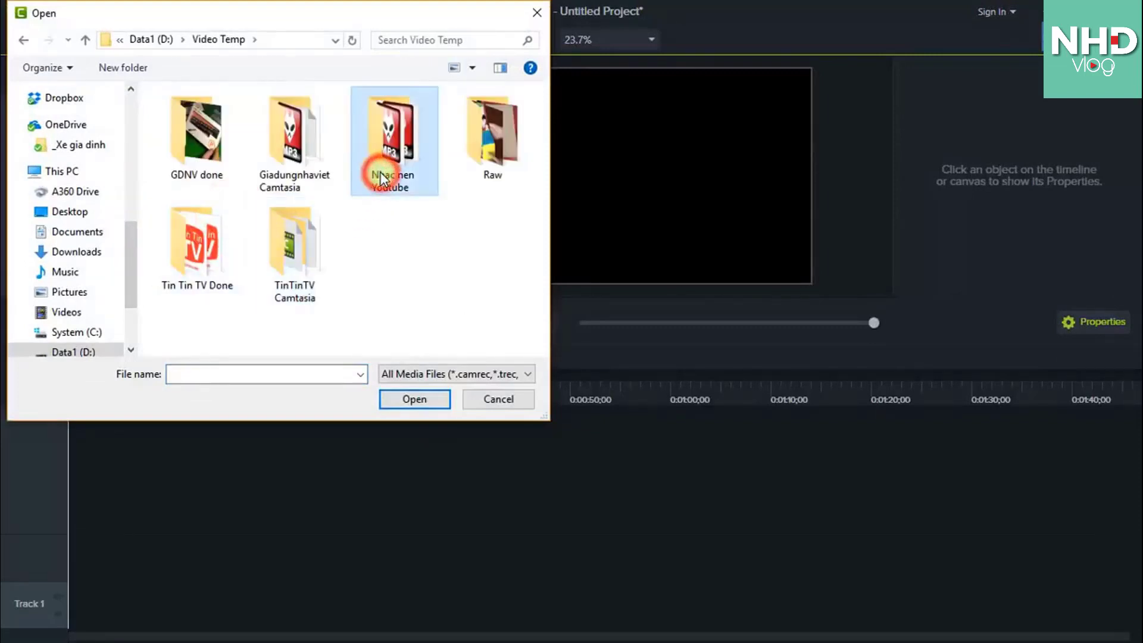
double_click(380, 173)
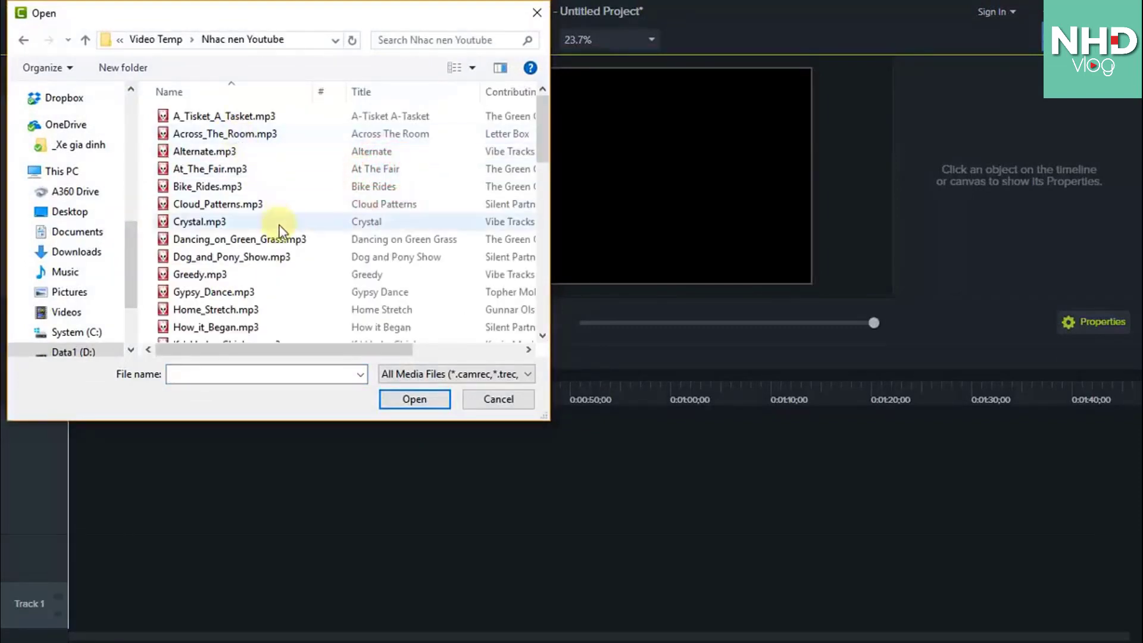
left_click(233, 222)
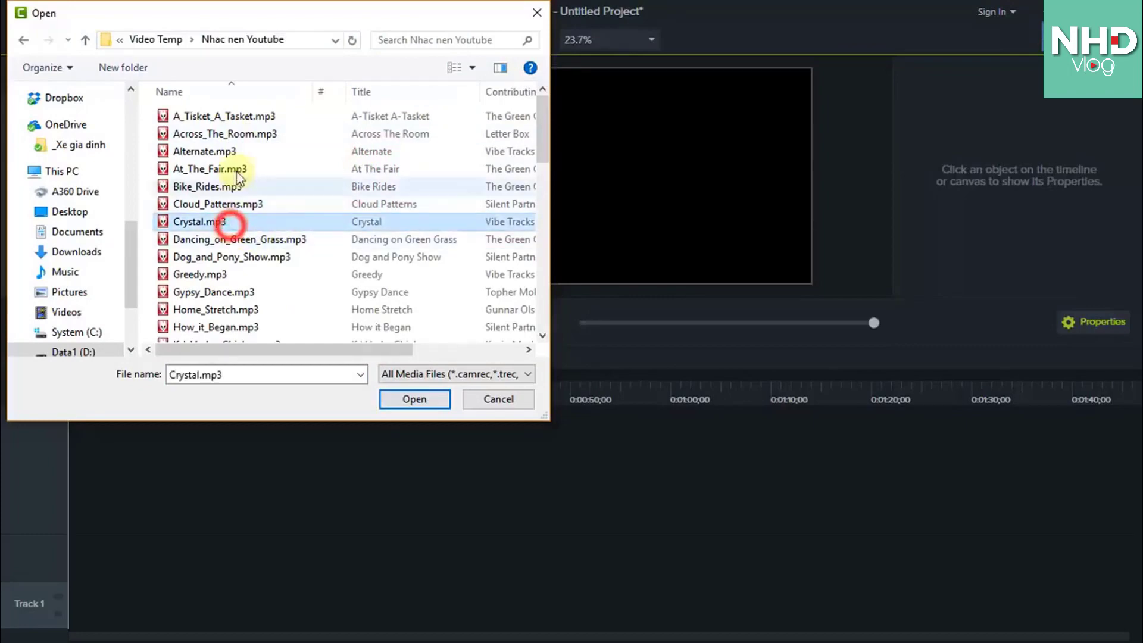
left_click(235, 153, "ctrl")
left_click(415, 400)
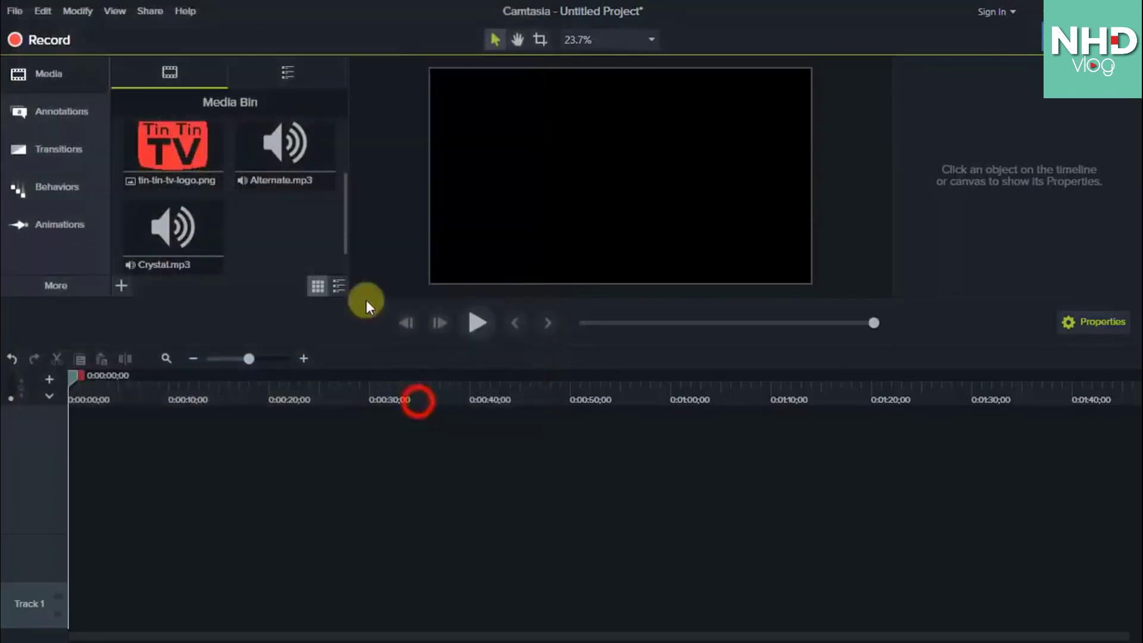
scroll(262, 187, "down", 2)
scroll(262, 188, "up", 3)
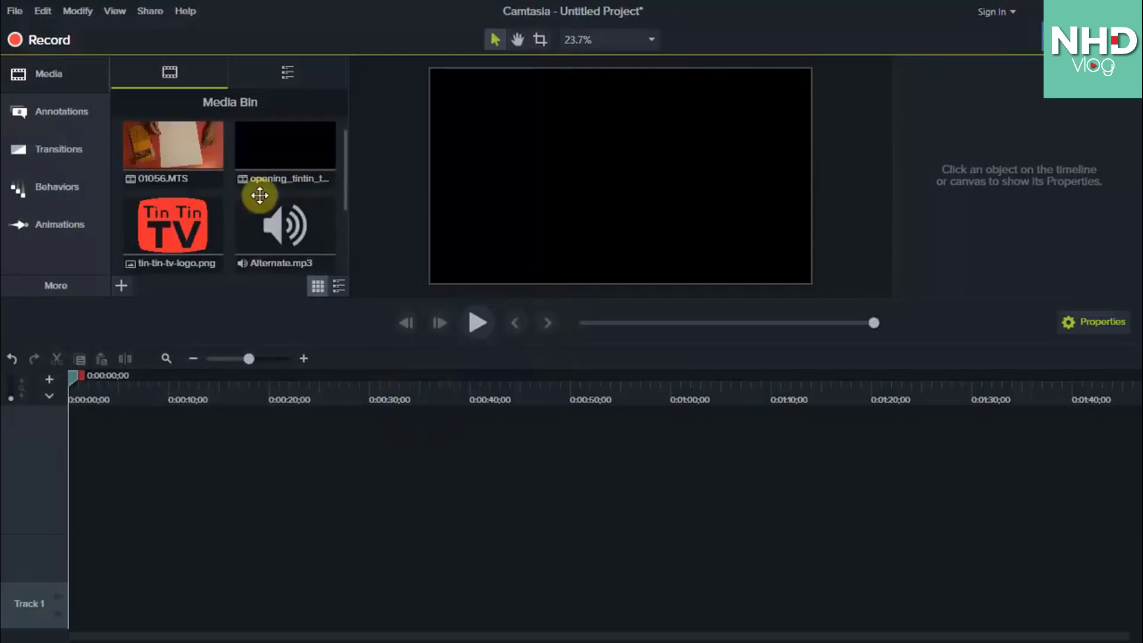
scroll(262, 196, "up", 1)
left_click(255, 192)
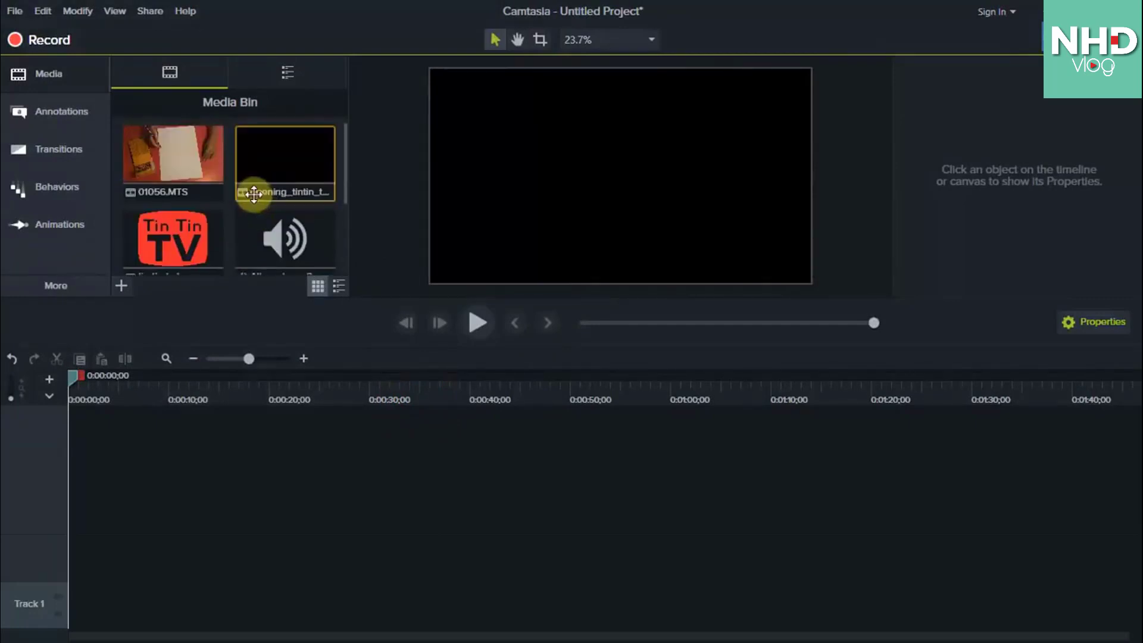
left_click(288, 257)
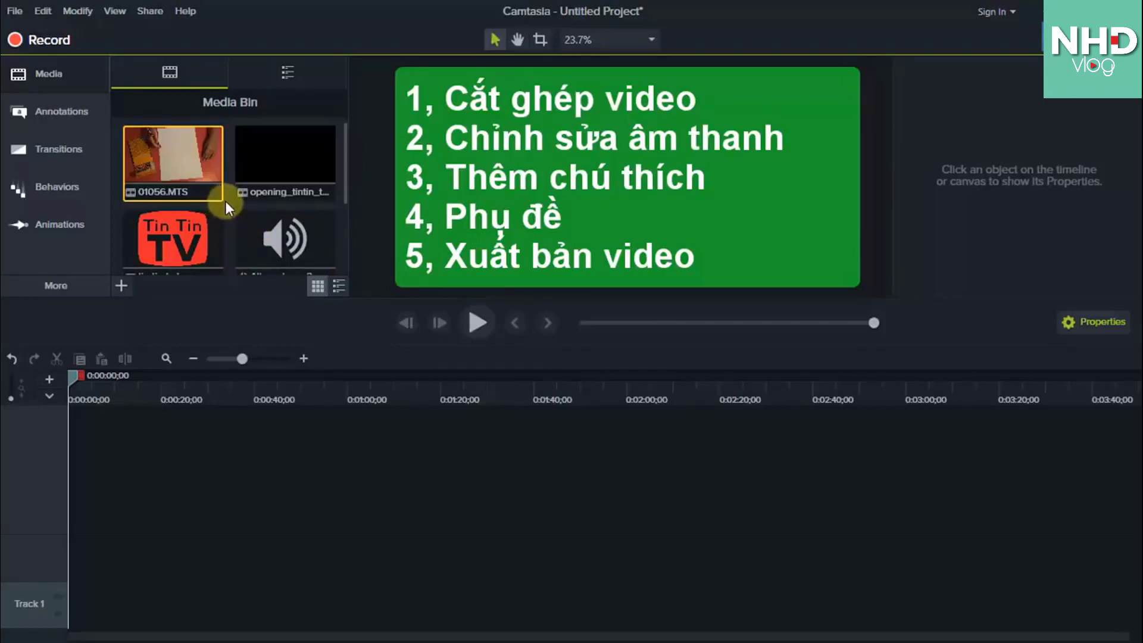
Place 01056.MTS at the start of Track 1 and preview it from about 0:00:49.
left_click(205, 180)
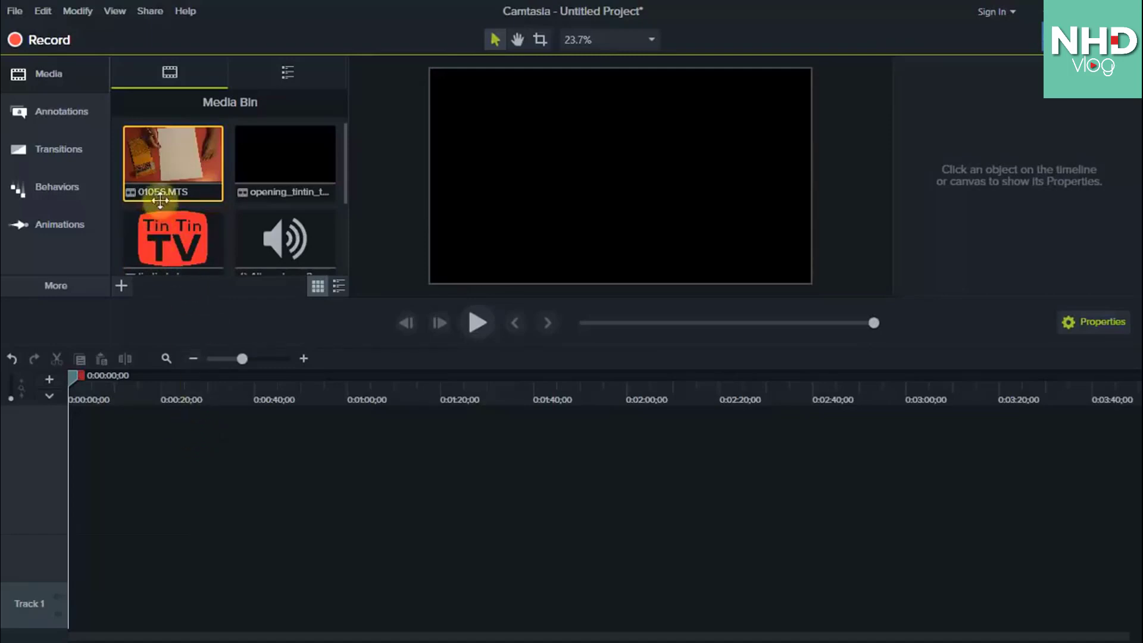
left_click_drag(173, 169, 274, 575)
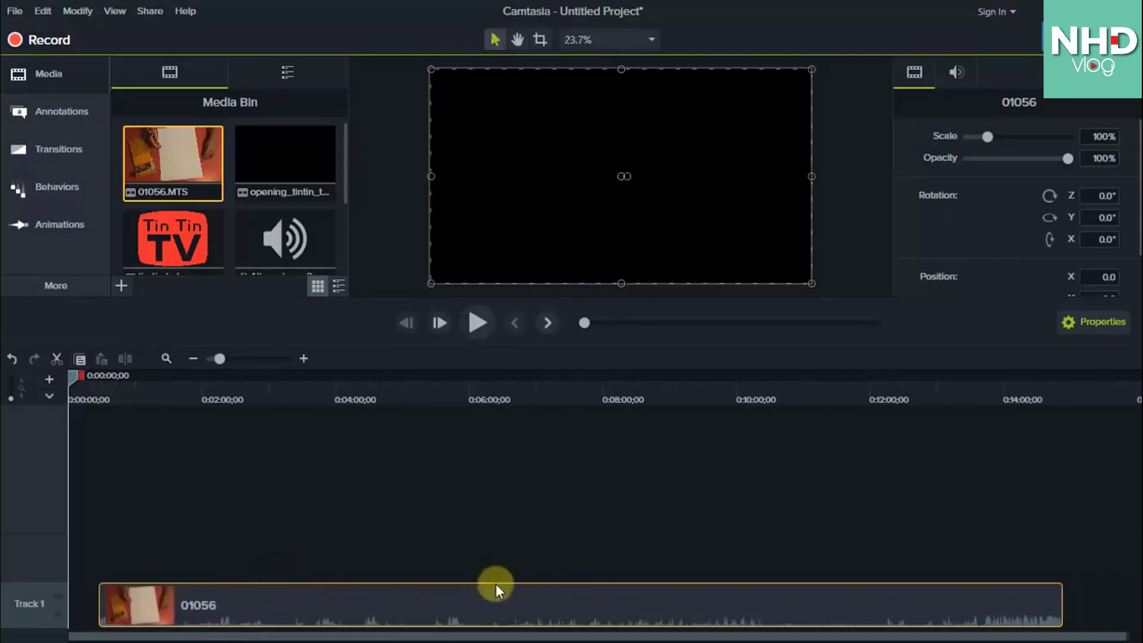
mouse_move(218, 360)
left_mouse_down()
mouse_move(233, 362)
mouse_move(211, 369)
left_mouse_up()
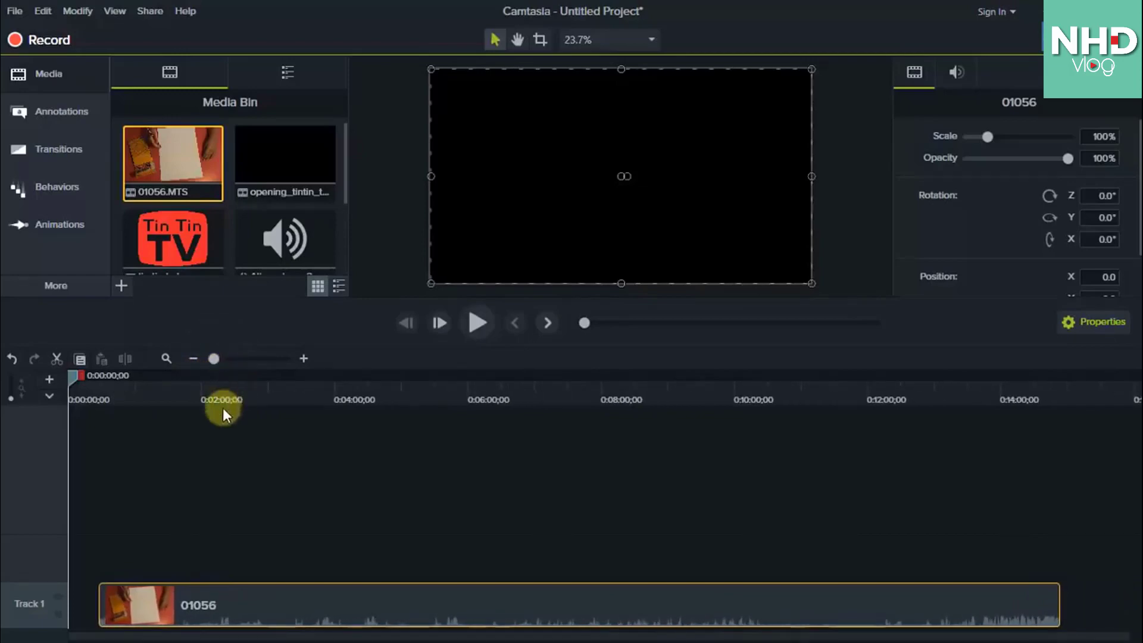
left_click_drag(219, 605, 171, 594)
left_click(123, 393)
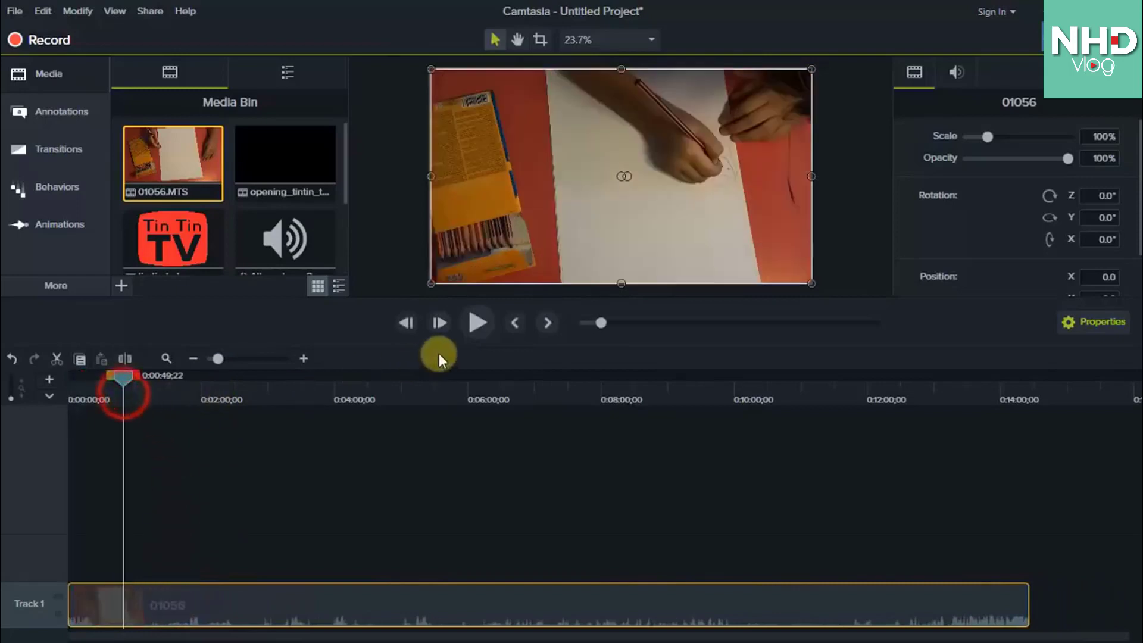
left_click(476, 323)
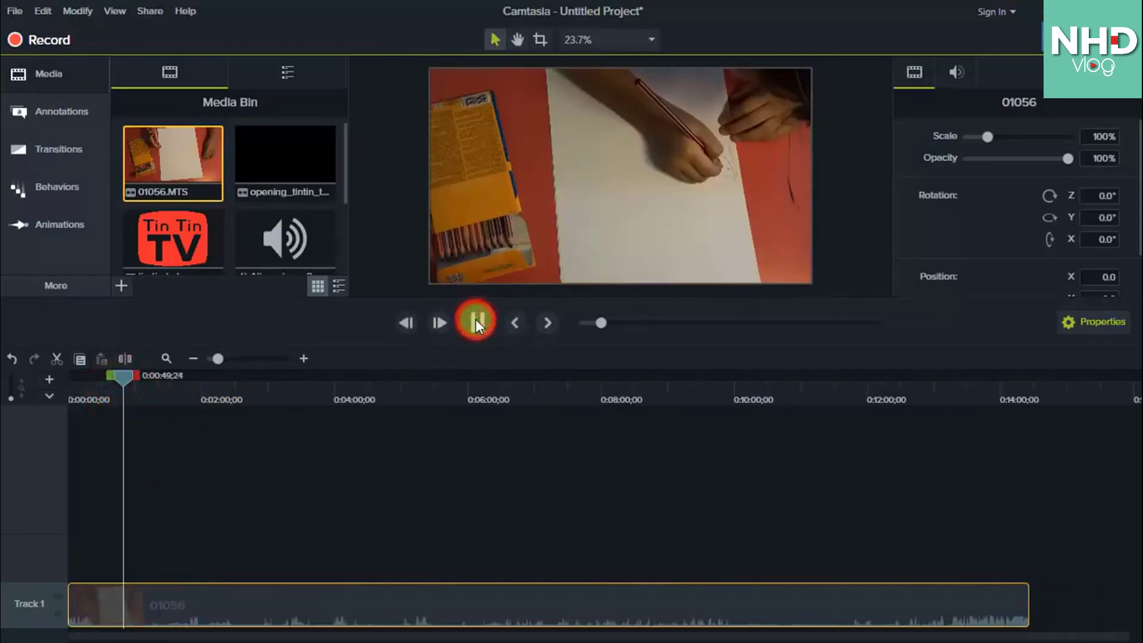
Insert the opening_tintin_tv video at the start of Track 1 and move the 01056 clip behind it to start at about 0:00:34.
key("ctrl+z")
left_click(170, 224)
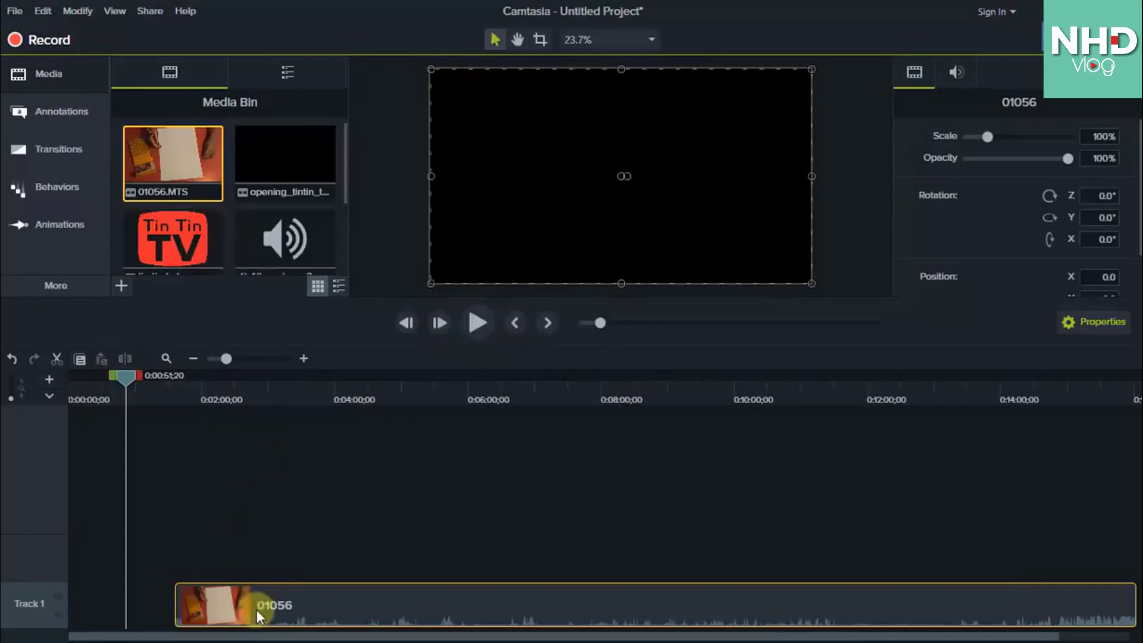
left_click(257, 264)
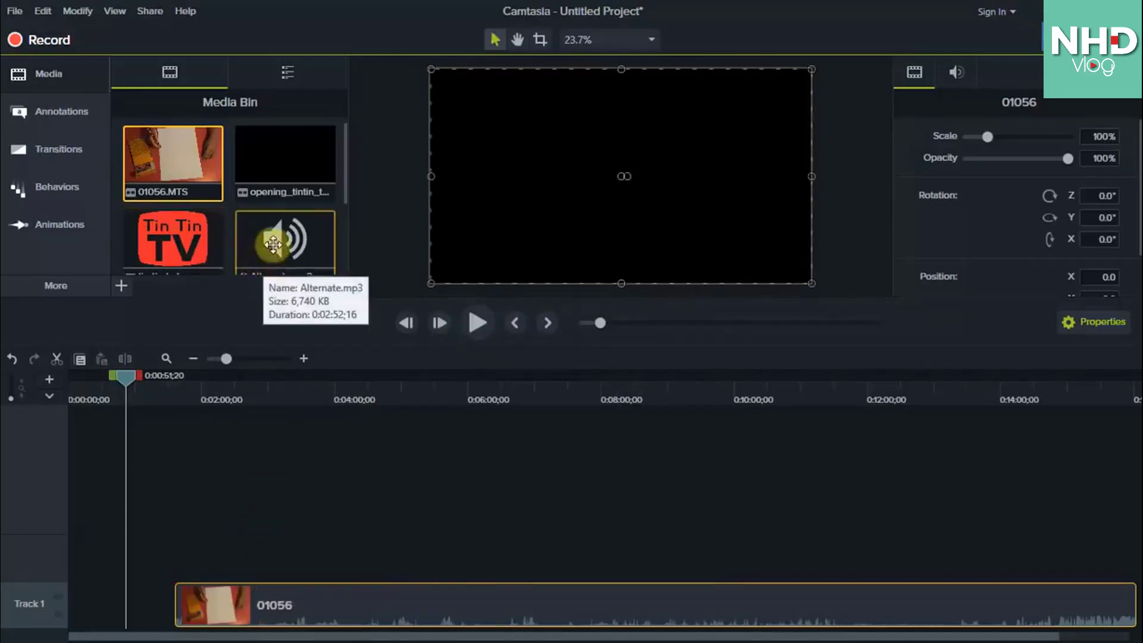
mouse_move(274, 179)
left_mouse_down()
mouse_move(296, 234)
mouse_move(234, 461)
mouse_move(206, 452)
mouse_move(135, 494)
mouse_move(87, 545)
mouse_move(78, 614)
left_mouse_up()
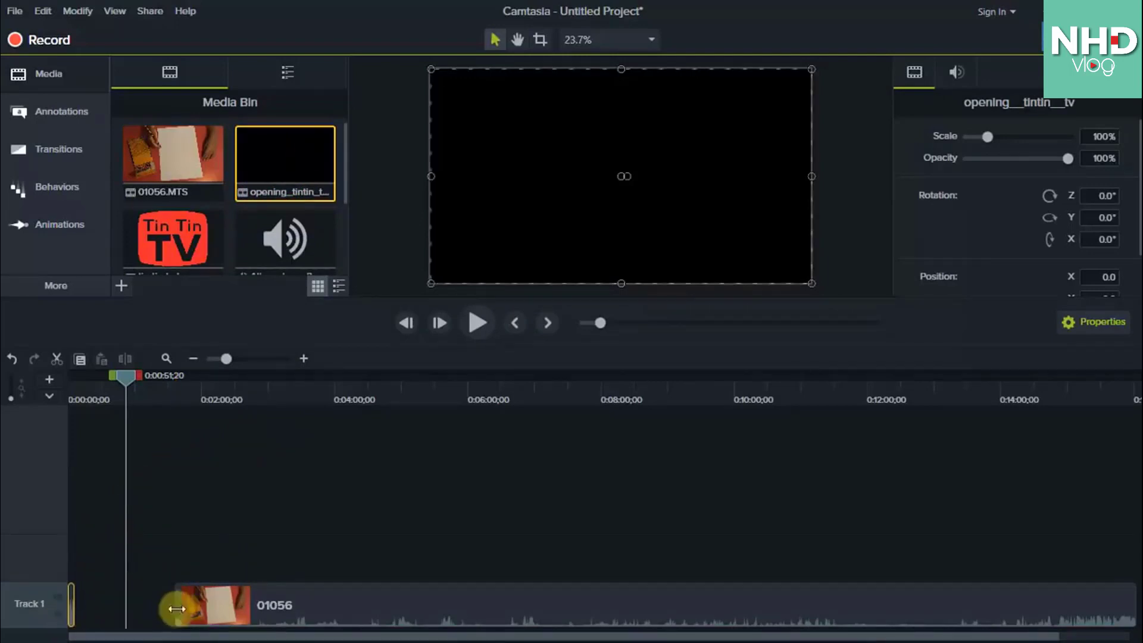
left_click_drag(229, 616, 159, 616)
Scrub through the 01056 clip and select the timeline range from just past the four-minute mark to the clip's end at 0:15:00;16.
left_click(111, 384)
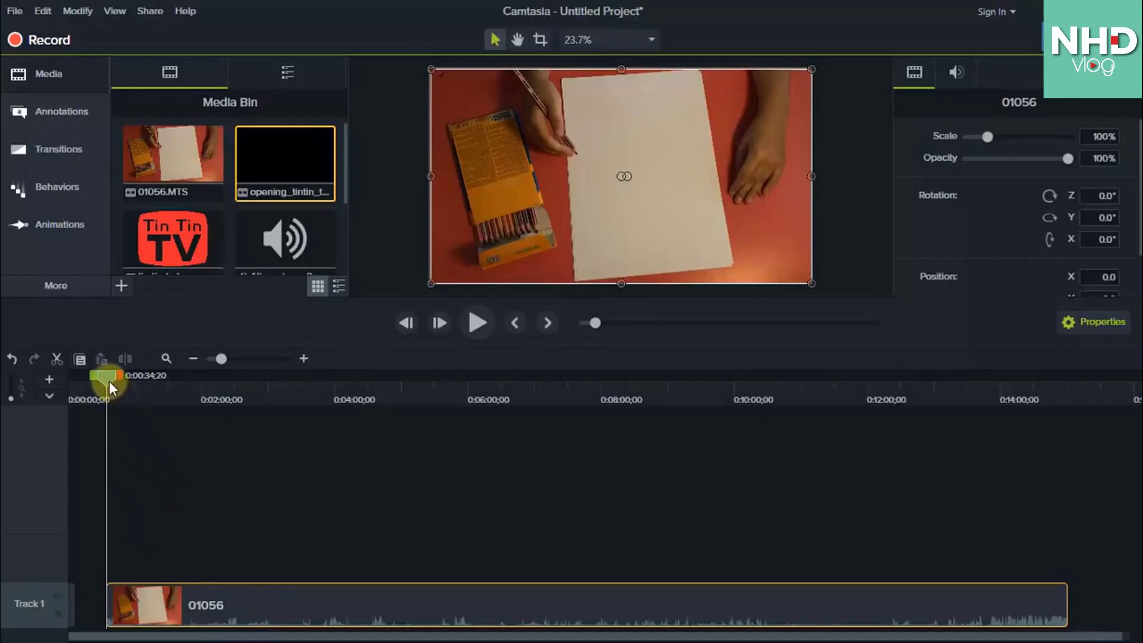
mouse_move(108, 380)
left_mouse_down()
mouse_move(400, 428)
mouse_move(263, 448)
mouse_move(431, 464)
mouse_move(256, 484)
left_mouse_up()
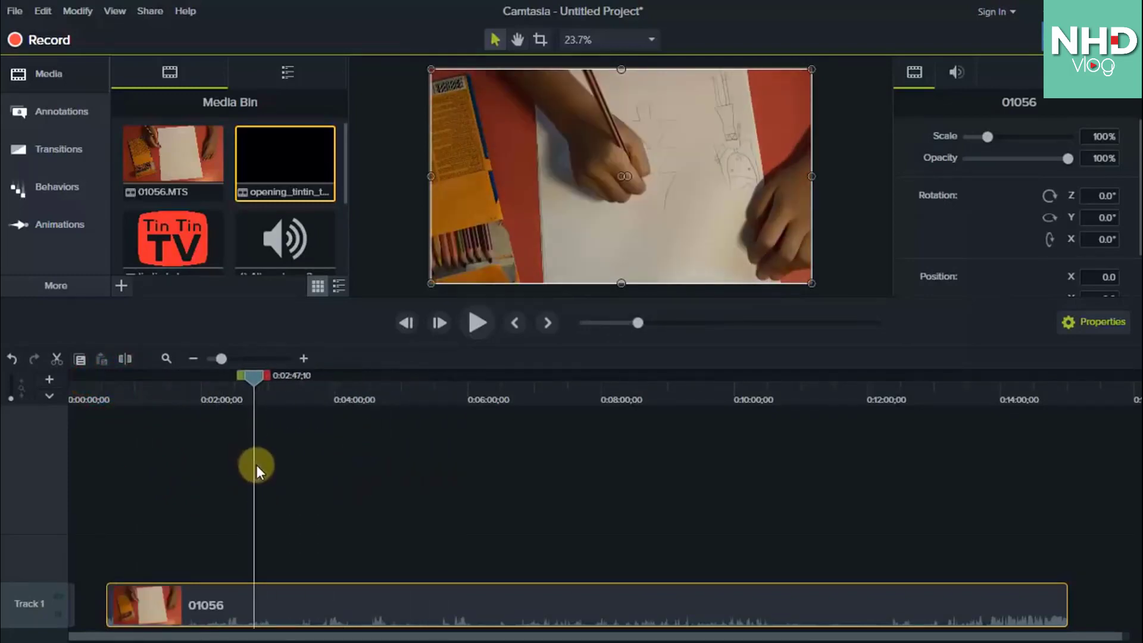
left_click_drag(254, 379, 340, 378)
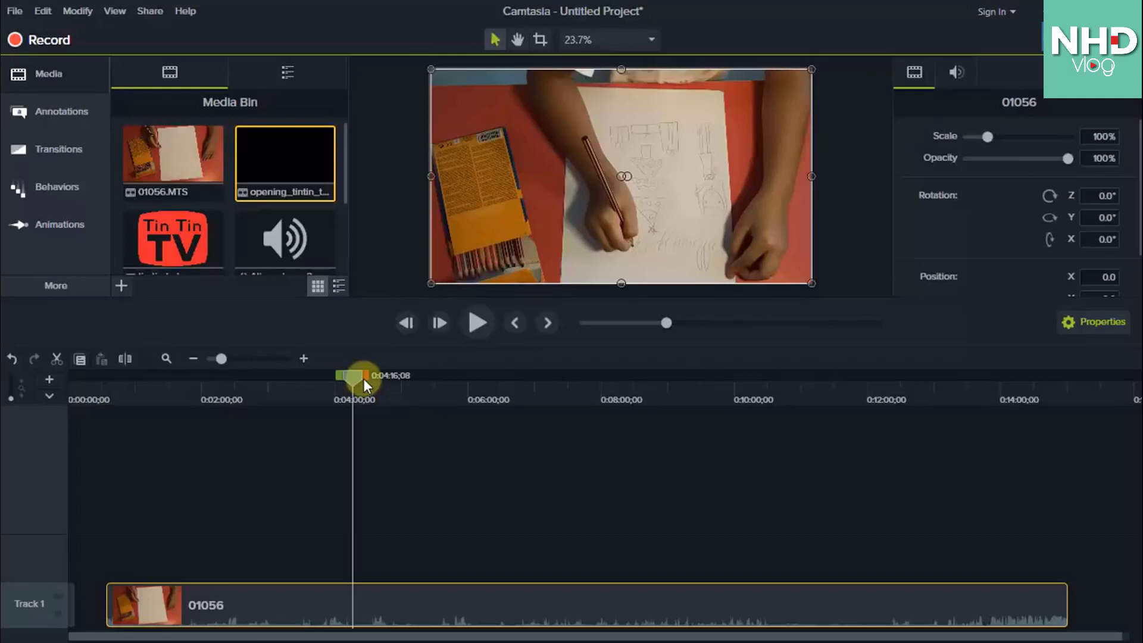
left_click_drag(364, 380, 1079, 452)
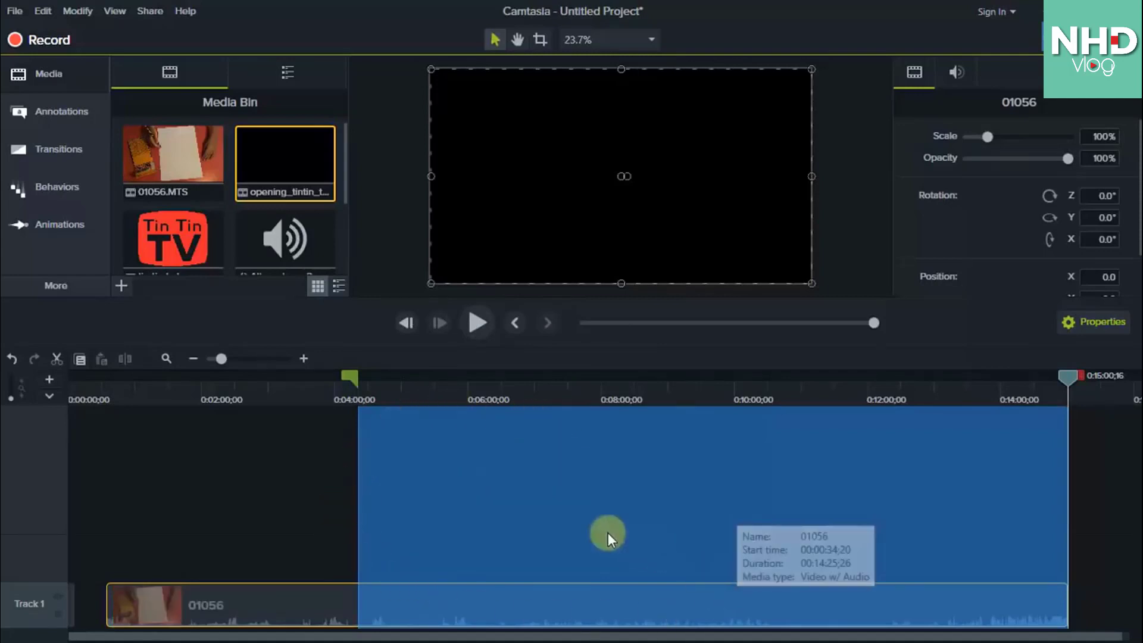
Cut the selected end range from the 01056 clip, and cut a second range from about 0:03:33 to 0:04:01;28.
right_click(525, 488)
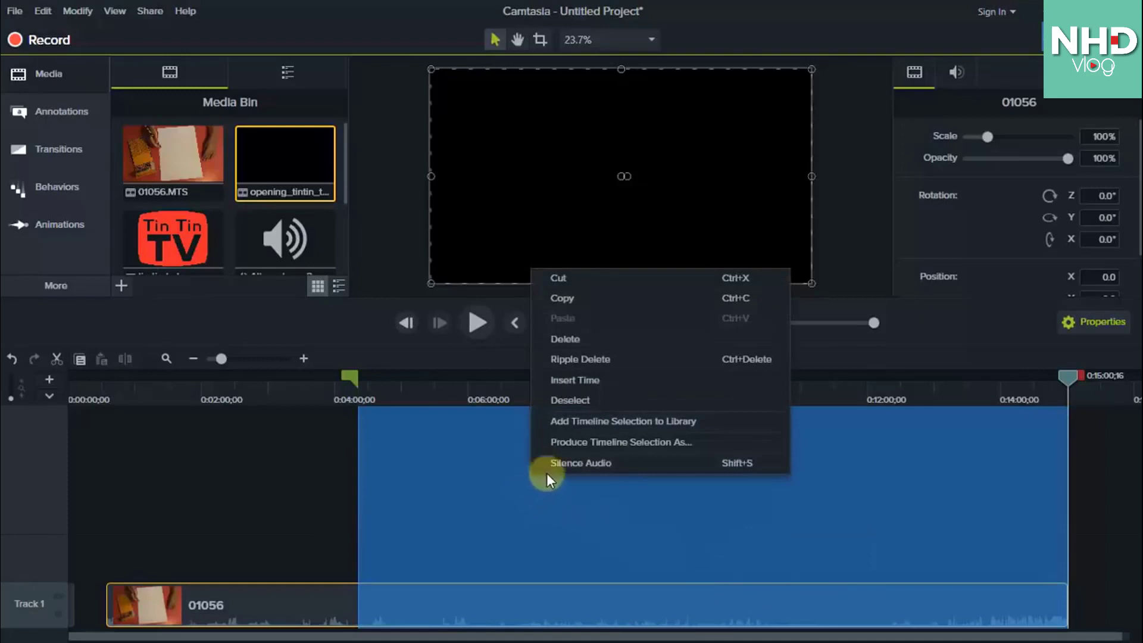
left_click(604, 284)
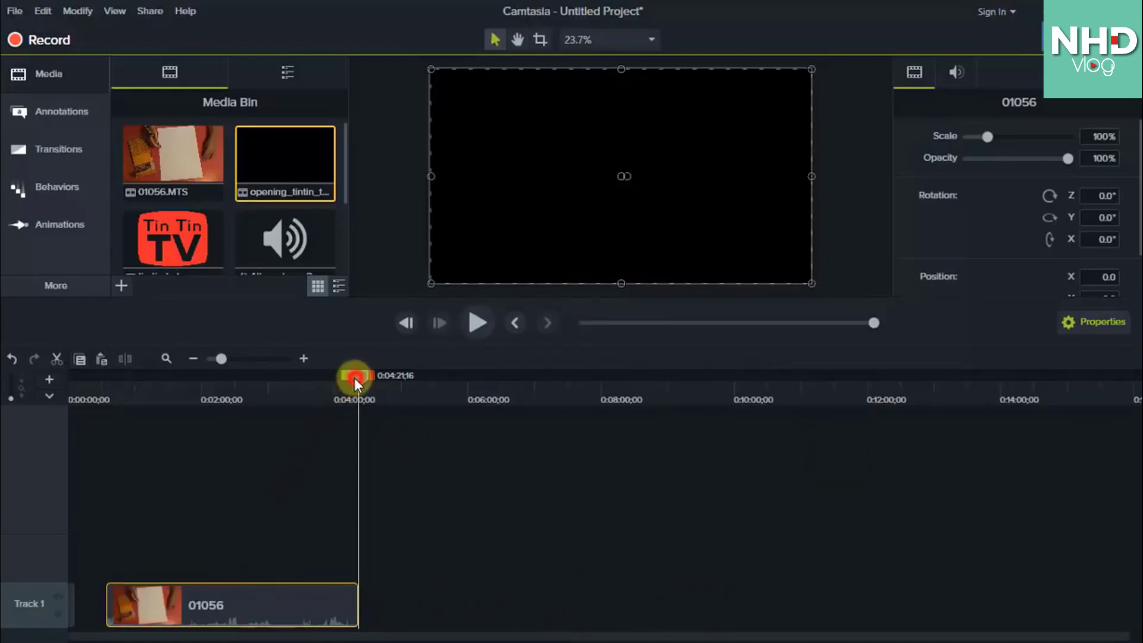
mouse_move(355, 381)
left_mouse_down()
mouse_move(286, 396)
mouse_move(324, 376)
mouse_move(360, 384)
mouse_move(337, 393)
left_mouse_up()
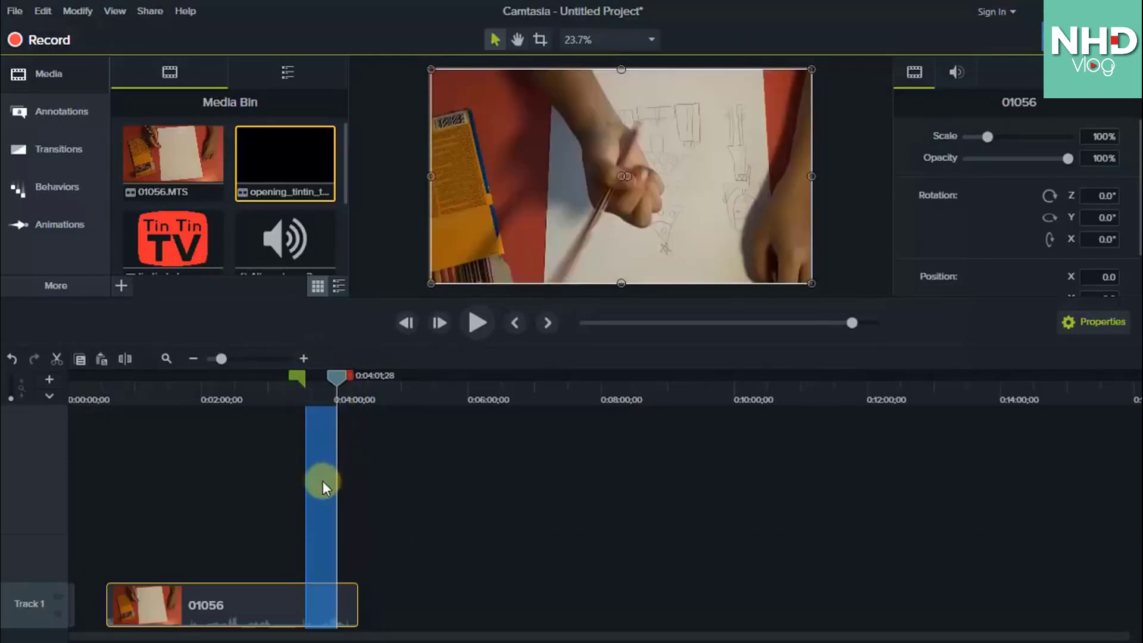
right_click(323, 481)
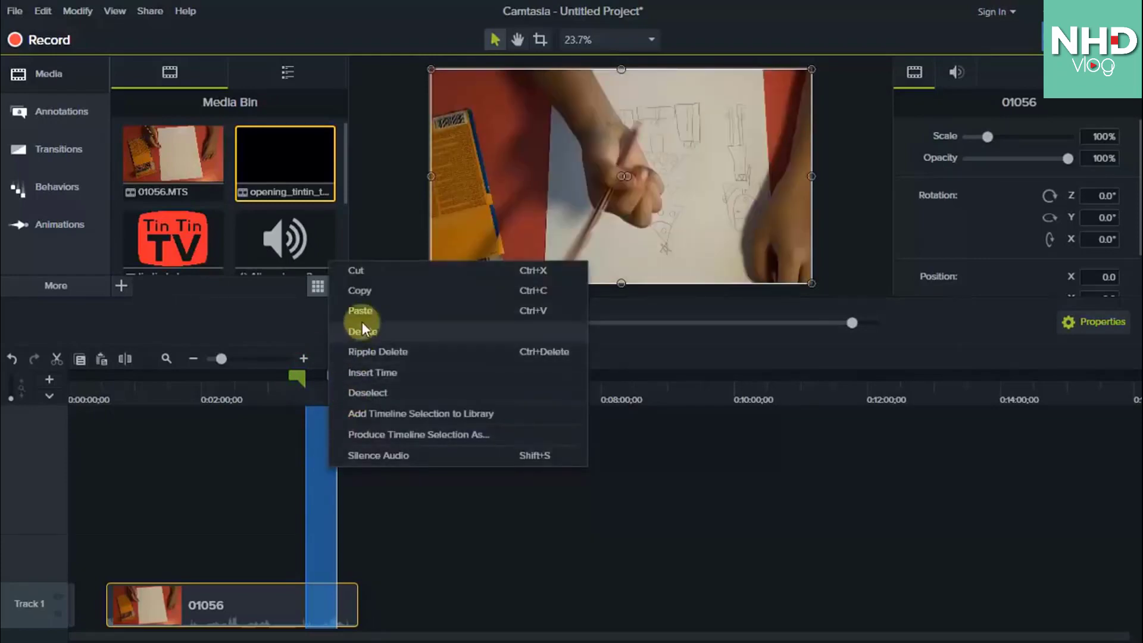
left_click(371, 274)
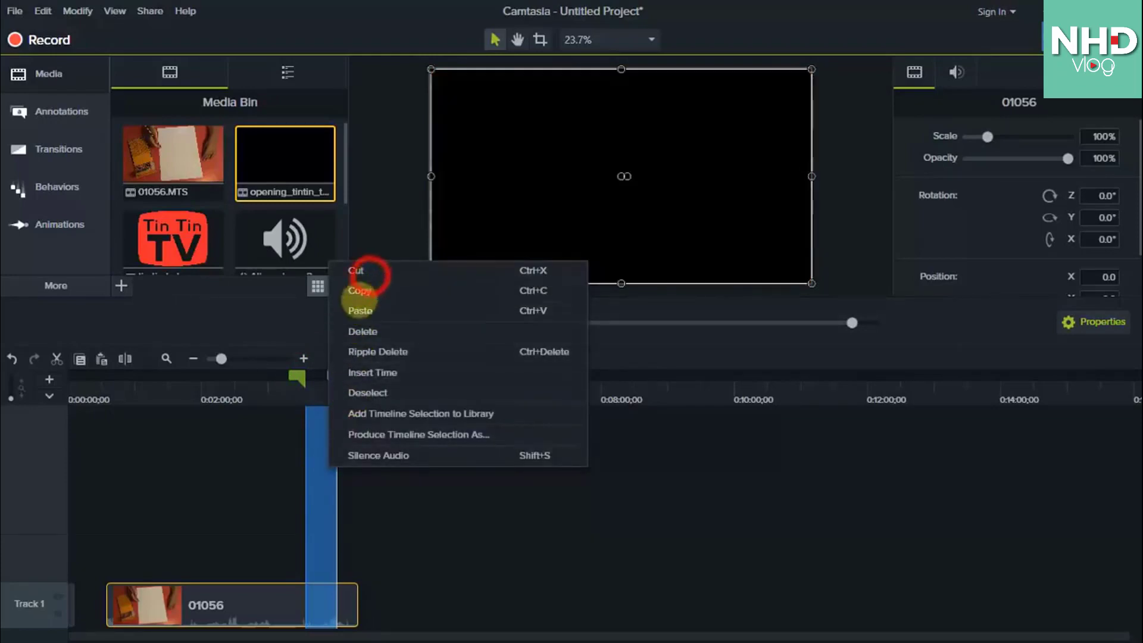
Move the 01056 clip to start at 0:00:46;00 and split it at 0:02:18;20.
mouse_move(256, 593)
left_mouse_down()
mouse_move(281, 598)
mouse_move(259, 599)
mouse_move(270, 602)
left_mouse_up()
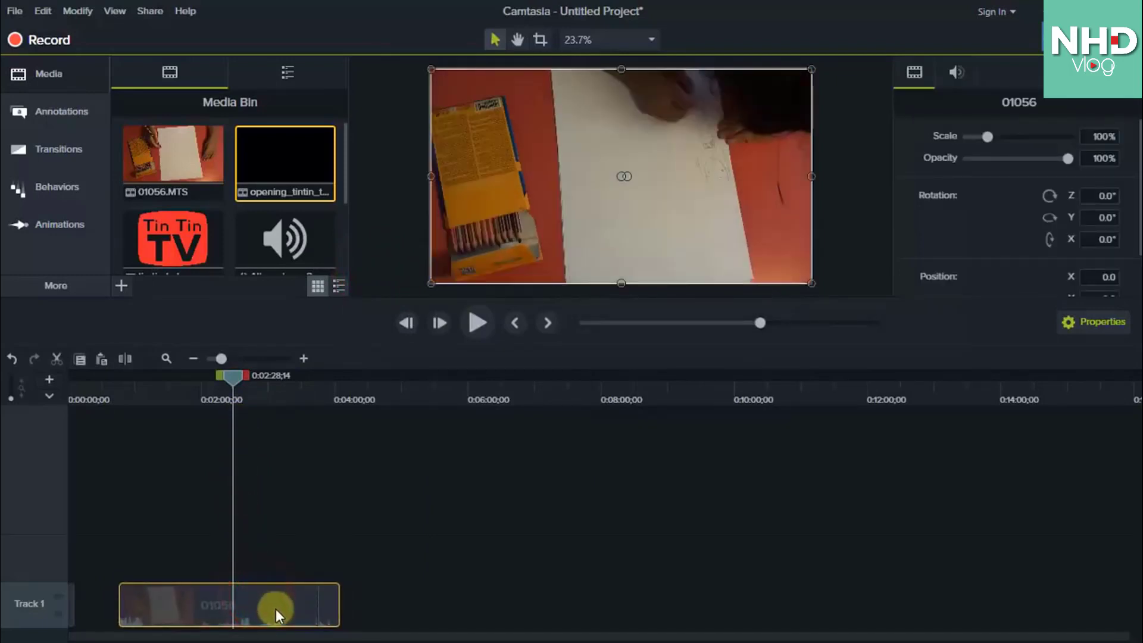
left_click(272, 545)
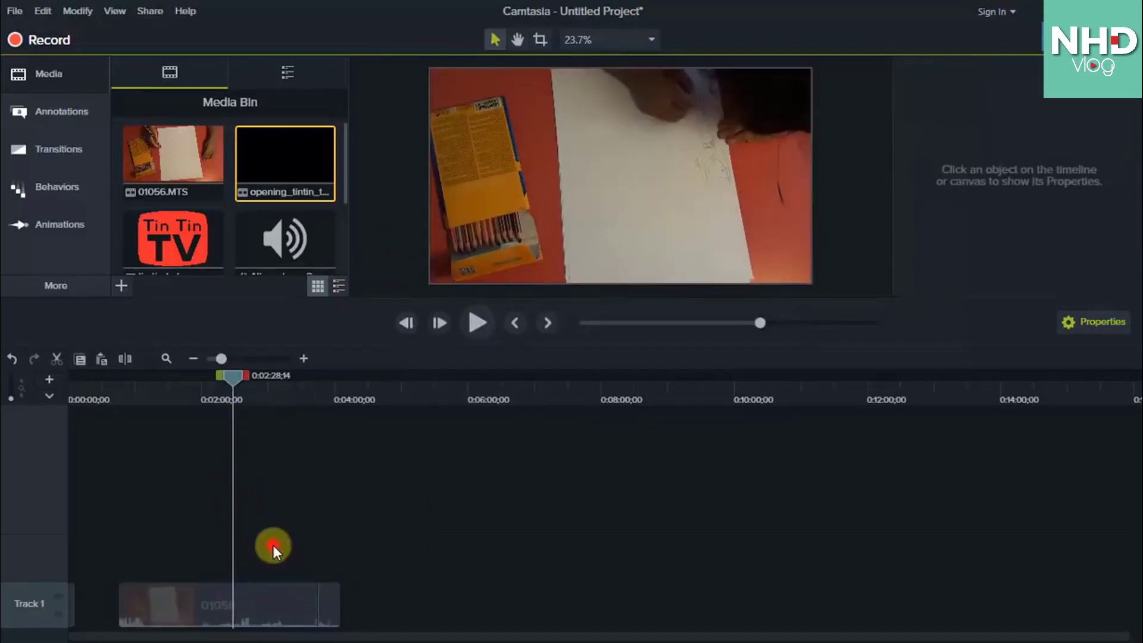
left_click(264, 602)
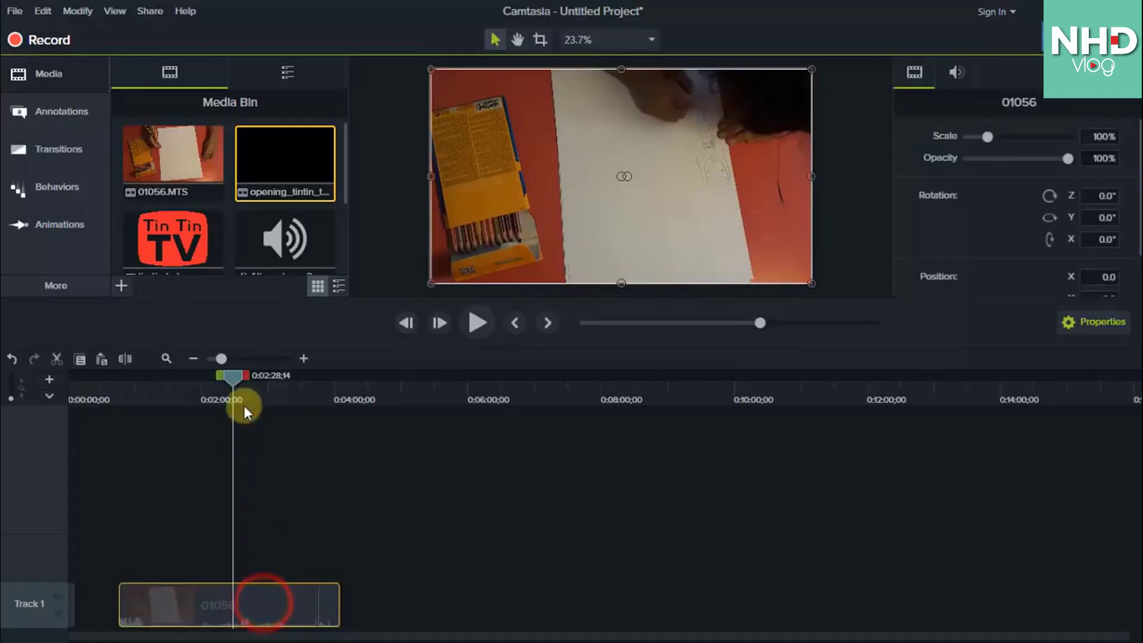
left_click_drag(234, 380, 223, 388)
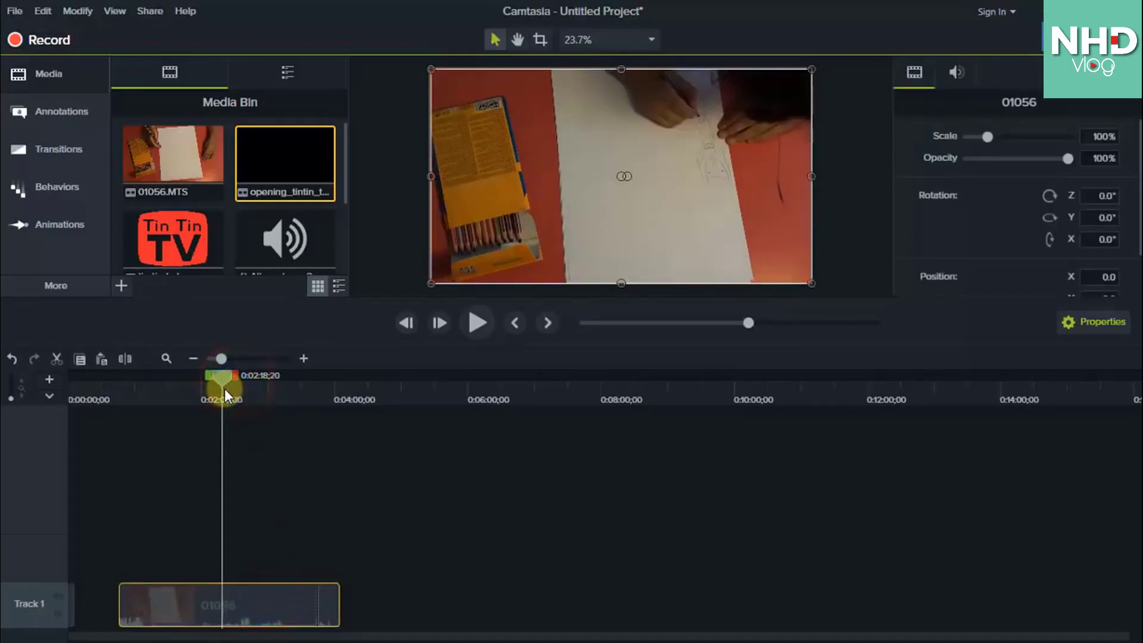
right_click(222, 377)
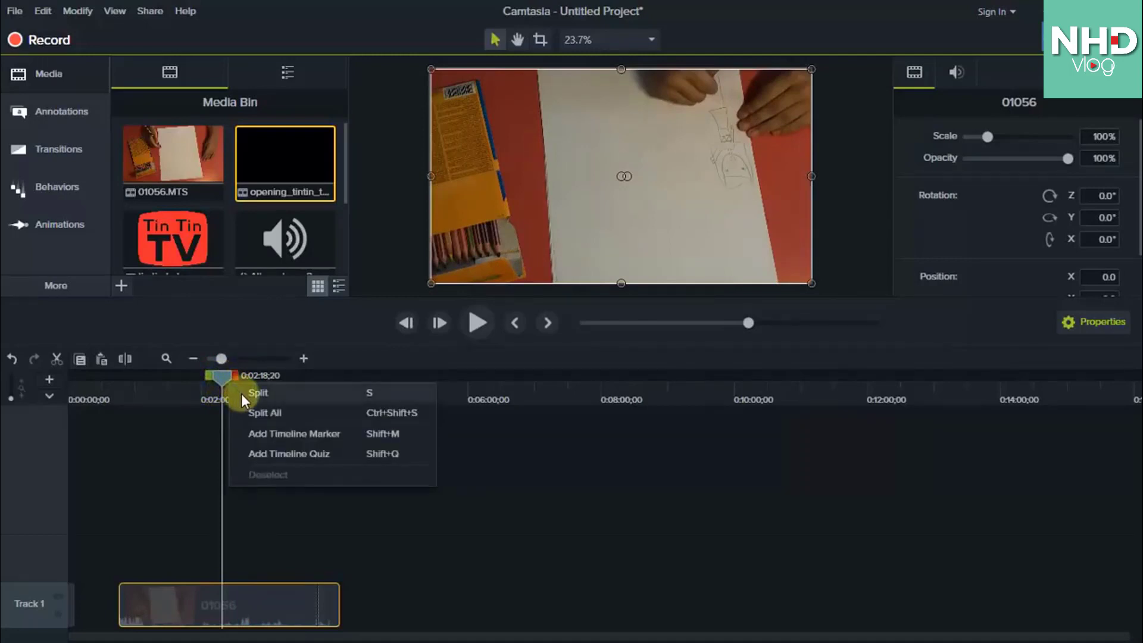
left_click(241, 395)
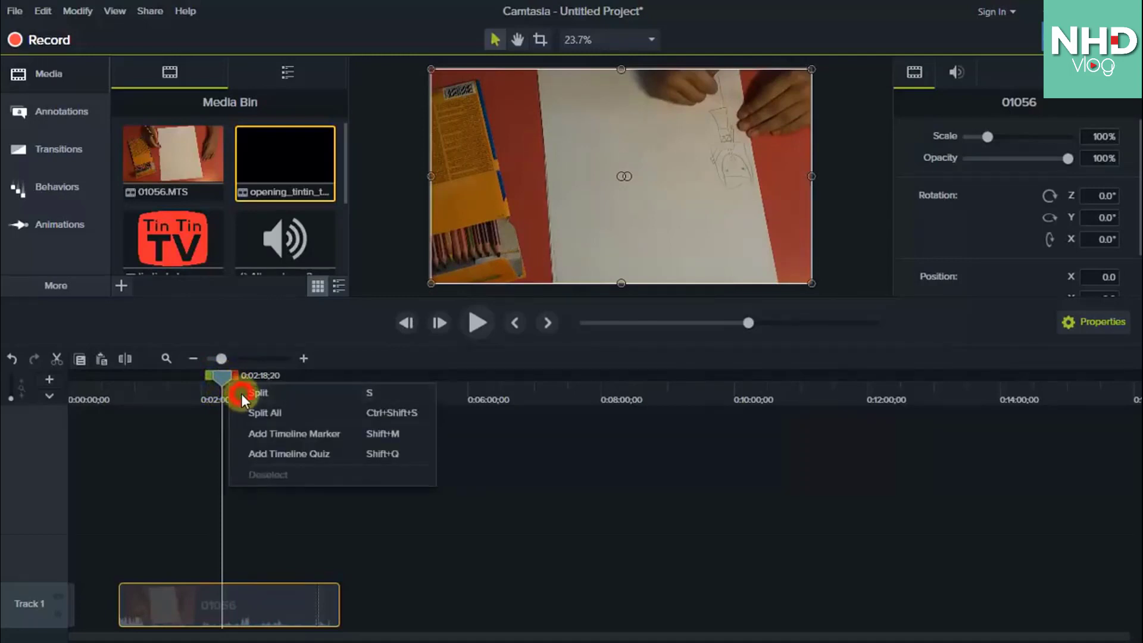
Move both halves of the split 01056 clip earlier on Track 1 so they sit back to back behind the opening clip.
left_click(256, 602)
left_click_drag(256, 601, 196, 603)
left_click(166, 594)
left_click(195, 601)
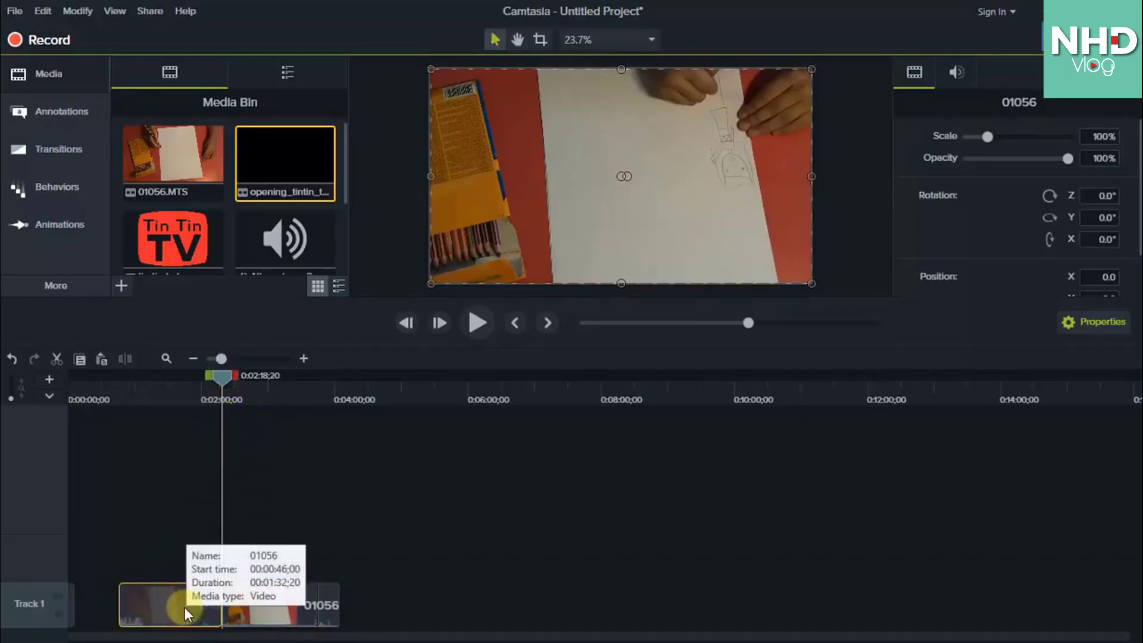
left_click_drag(185, 608, 224, 616)
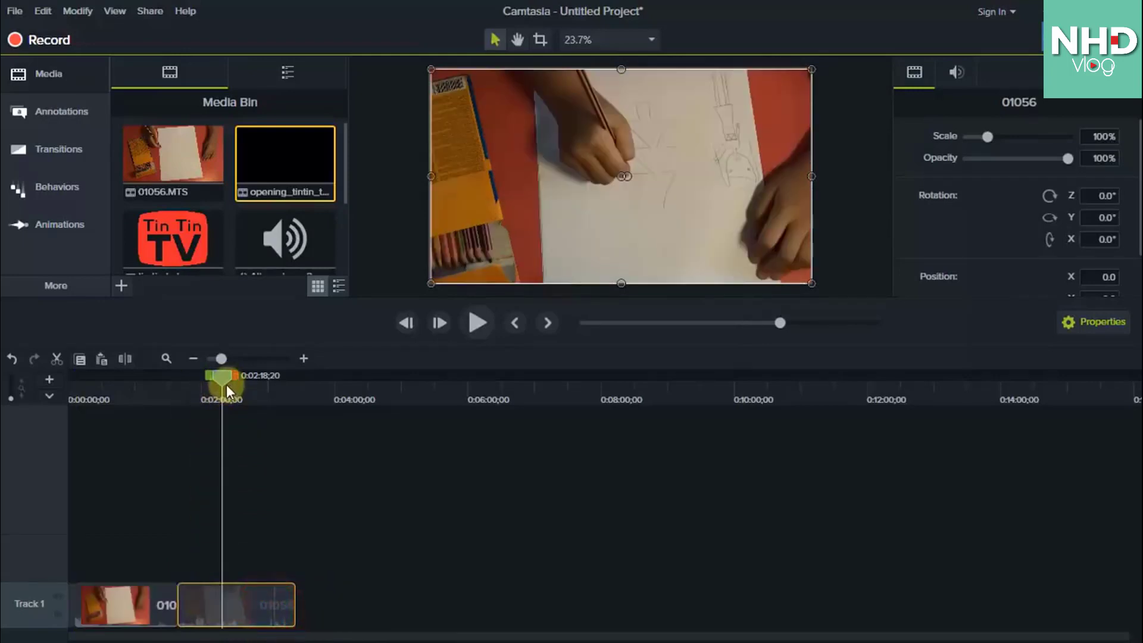
Play the assembled timeline from 0:00:00;00 to preview the opening and the first 01056 clip.
left_click_drag(224, 381, 52, 399)
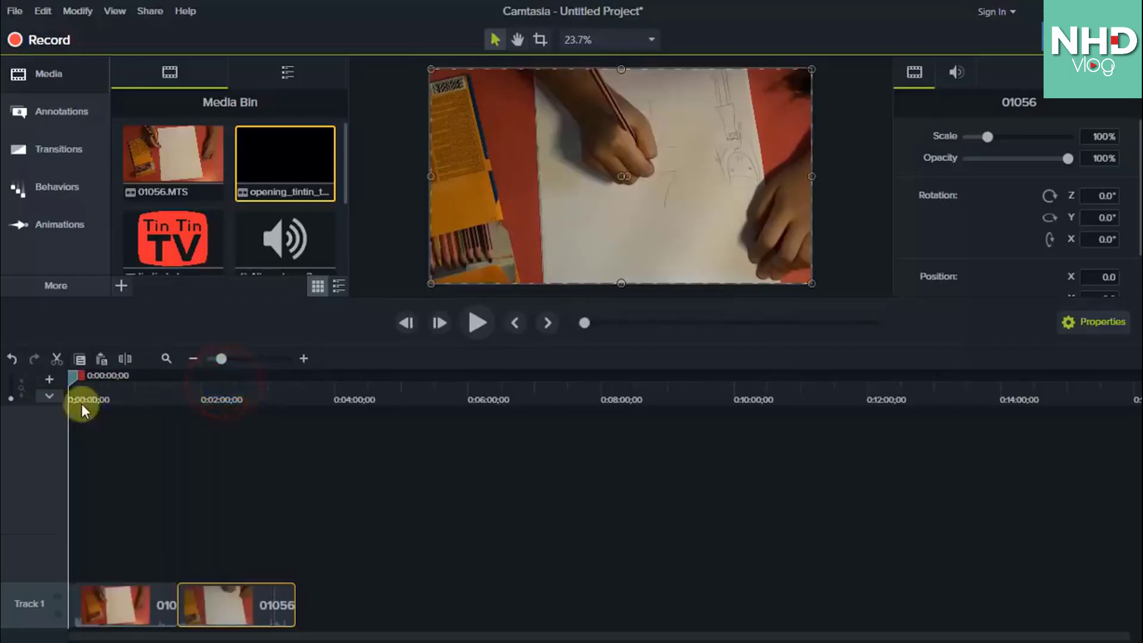
left_click(443, 324)
left_click(469, 322)
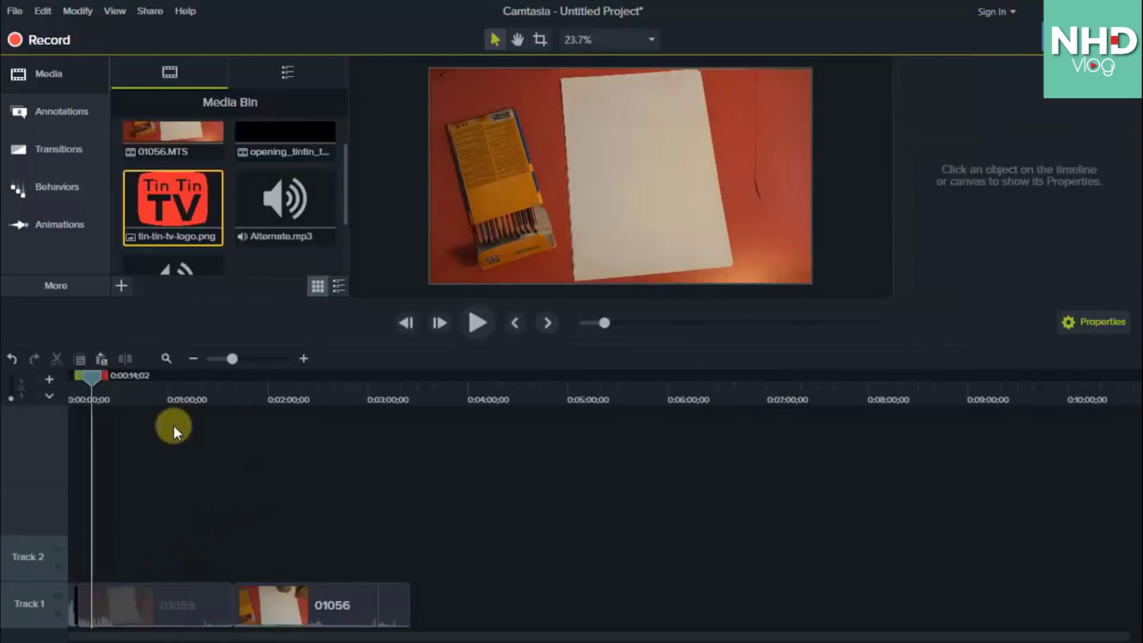
Place tin-tin-tv-logo.png on Track 2 above the first 01056 clip, starting at 0:00:56;01.
scroll(173, 425, "up", 1)
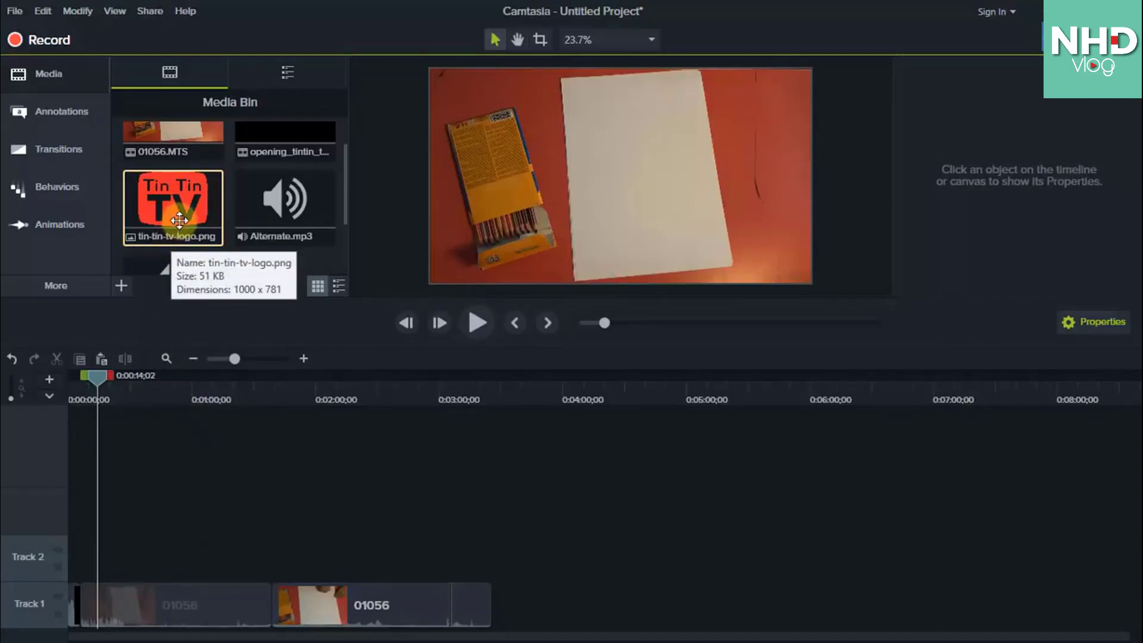
left_click_drag(179, 222, 215, 499)
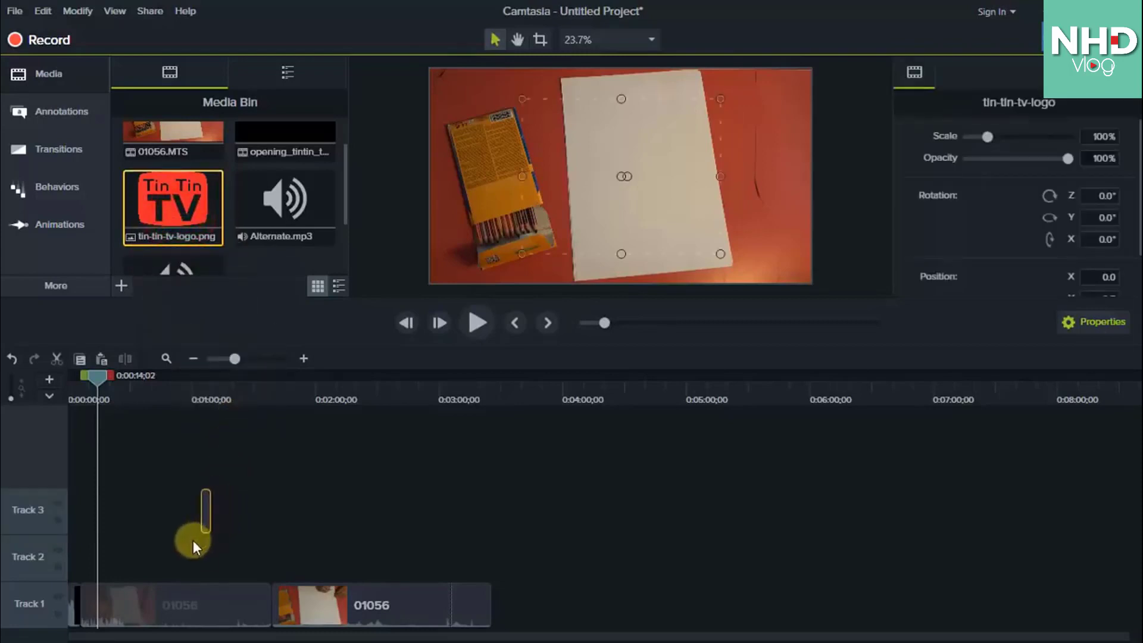
mouse_move(193, 541)
left_mouse_down()
mouse_move(253, 530)
mouse_move(217, 554)
mouse_move(325, 562)
mouse_move(204, 558)
left_mouse_up()
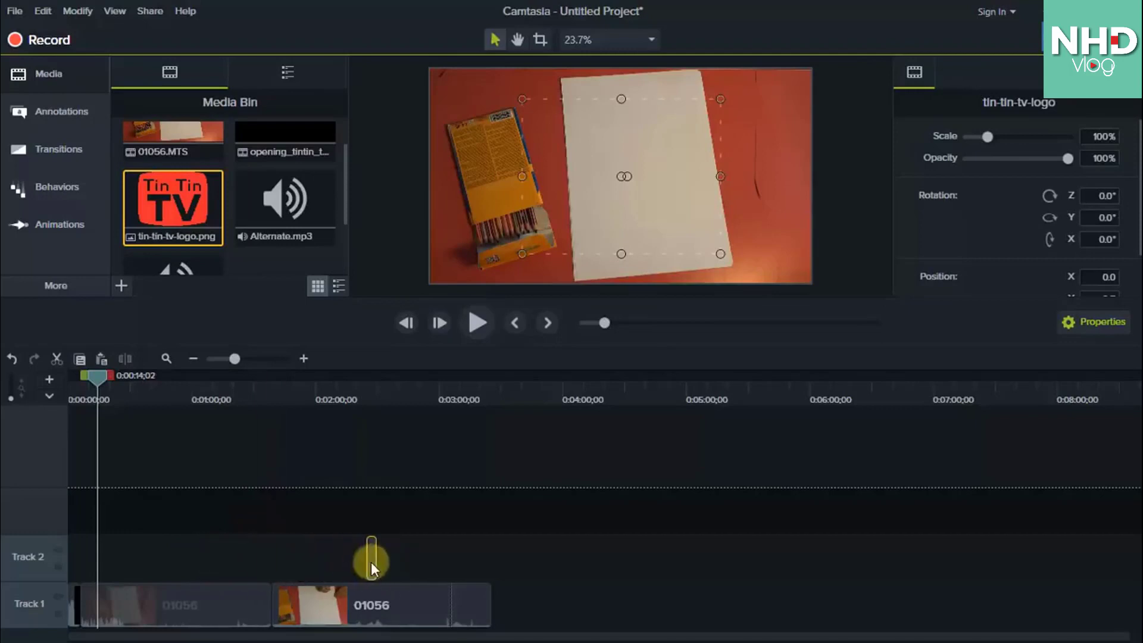
left_click_drag(370, 562, 183, 563)
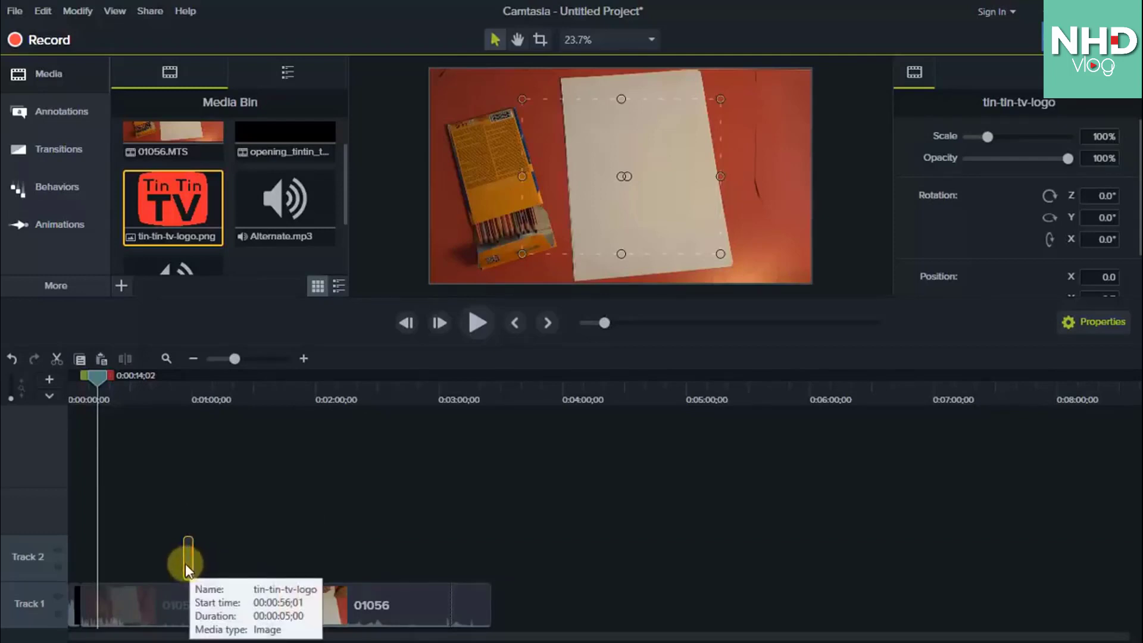
Extend the logo clip to a duration of 00:00:51;08 and shift it to start at about 0:00:27, checking it at 0:00:33;29.
left_click_drag(185, 563, 146, 557)
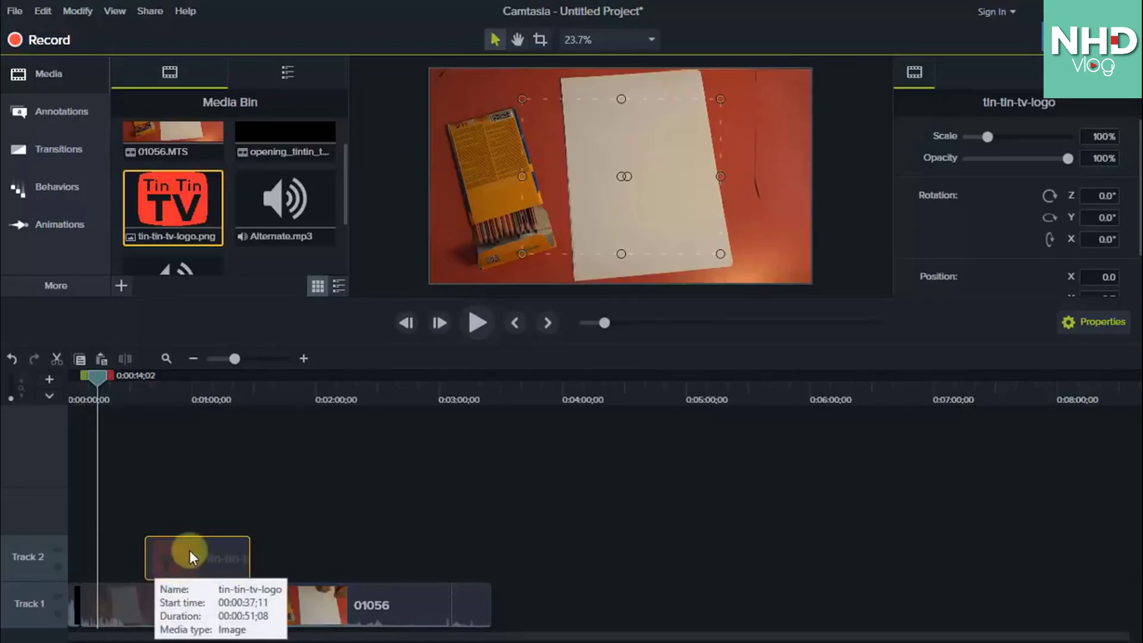
mouse_move(199, 554)
left_mouse_down()
mouse_move(133, 556)
mouse_move(180, 556)
left_mouse_up()
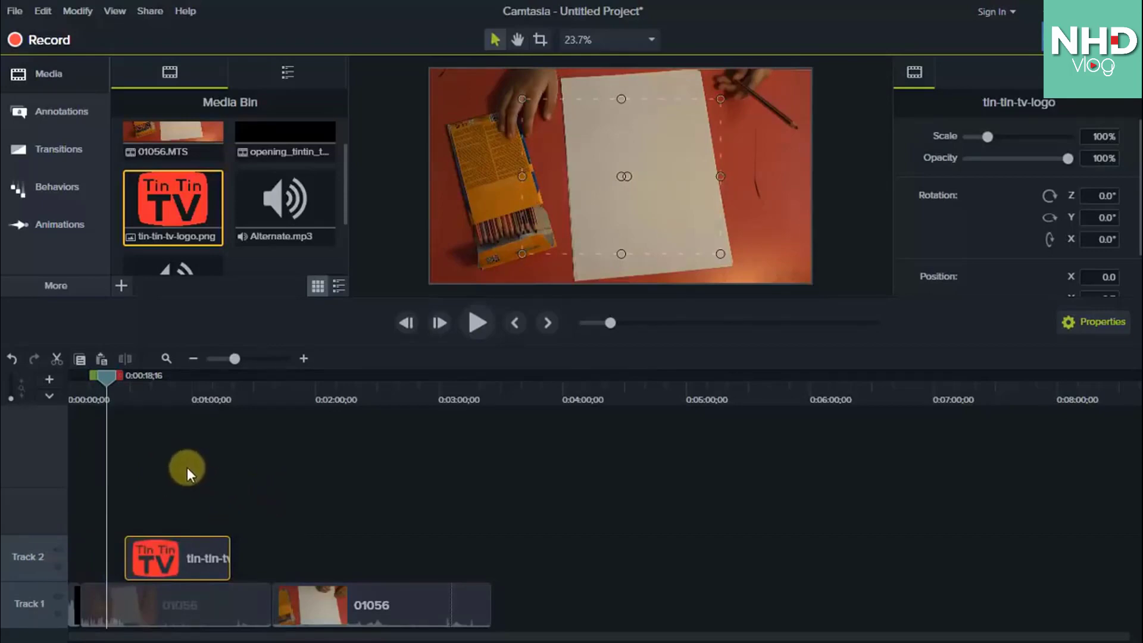
left_click_drag(115, 374, 138, 375)
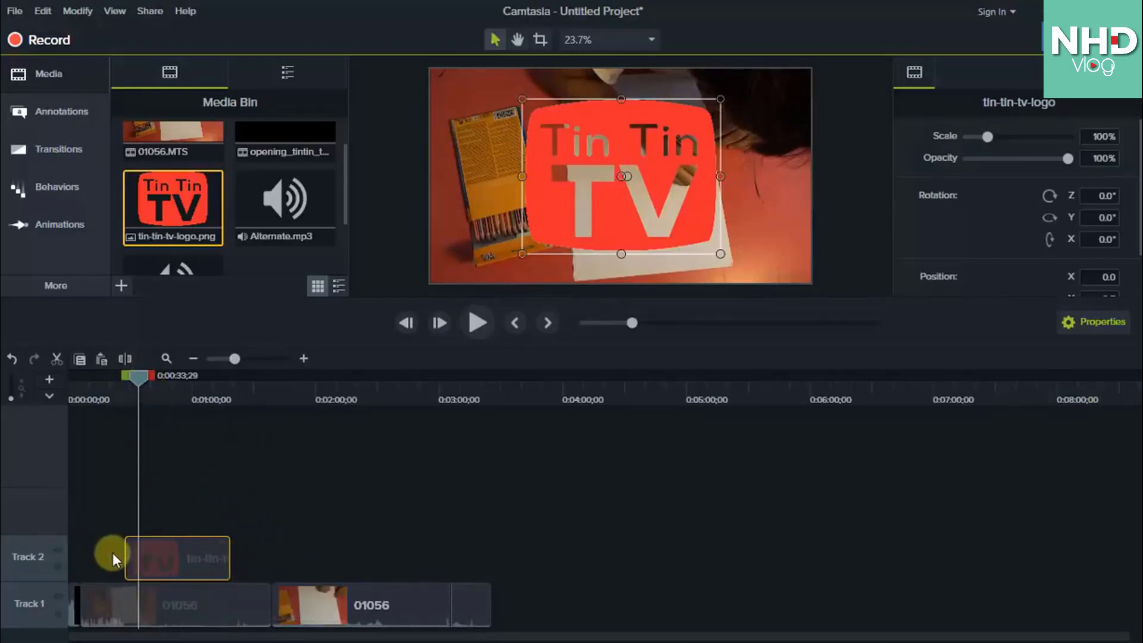
Try the logo clip at the end of Track 1, and return it to Track 2 so it ends together with the first 01056 clip.
left_click_drag(146, 559, 486, 602)
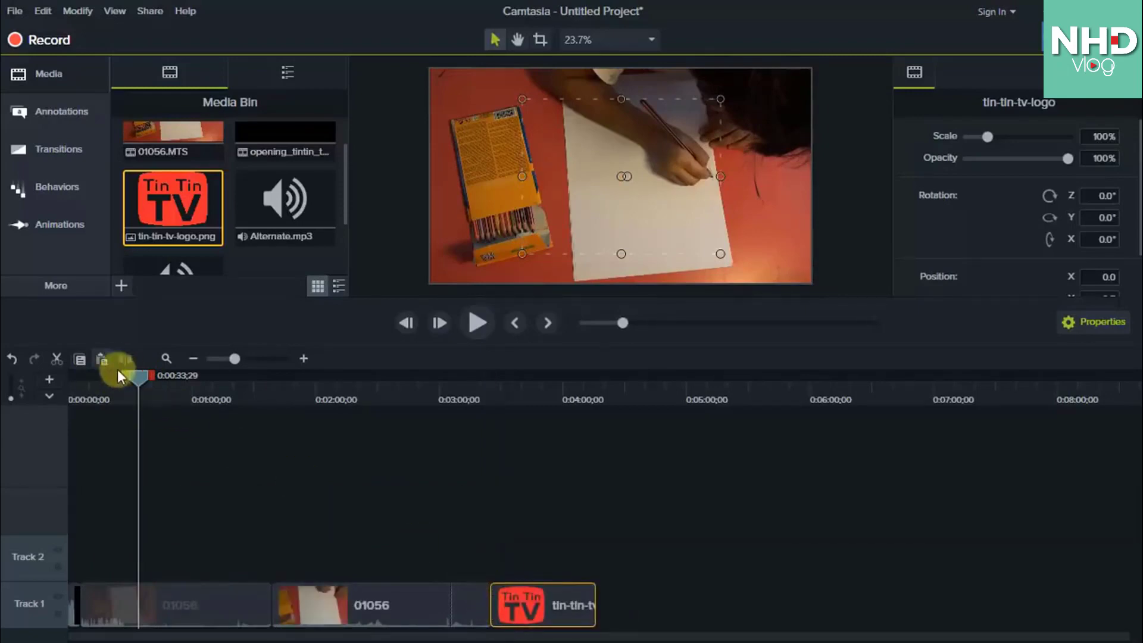
mouse_move(146, 379)
left_mouse_down()
mouse_move(538, 417)
mouse_move(421, 428)
mouse_move(541, 432)
mouse_move(230, 438)
left_mouse_up()
left_click_drag(520, 602, 188, 558)
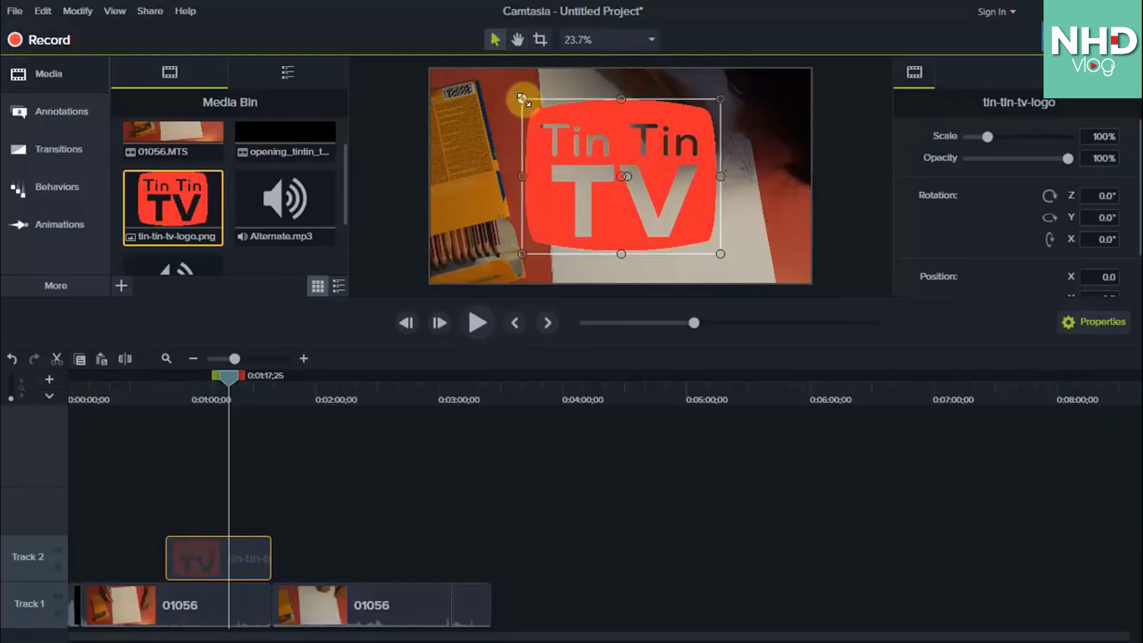
Scale the logo to 25.9%, place it in the lower-right corner of the video frame, and preview it from 0:00:40;14.
left_click_drag(564, 125, 783, 266)
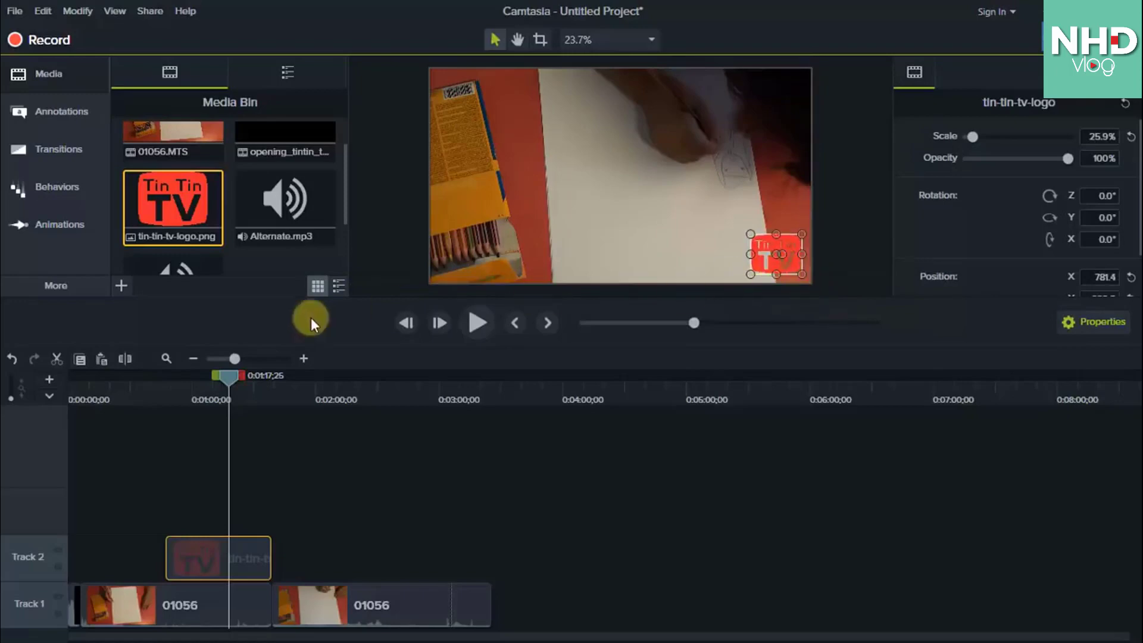
left_click_drag(230, 376, 153, 396)
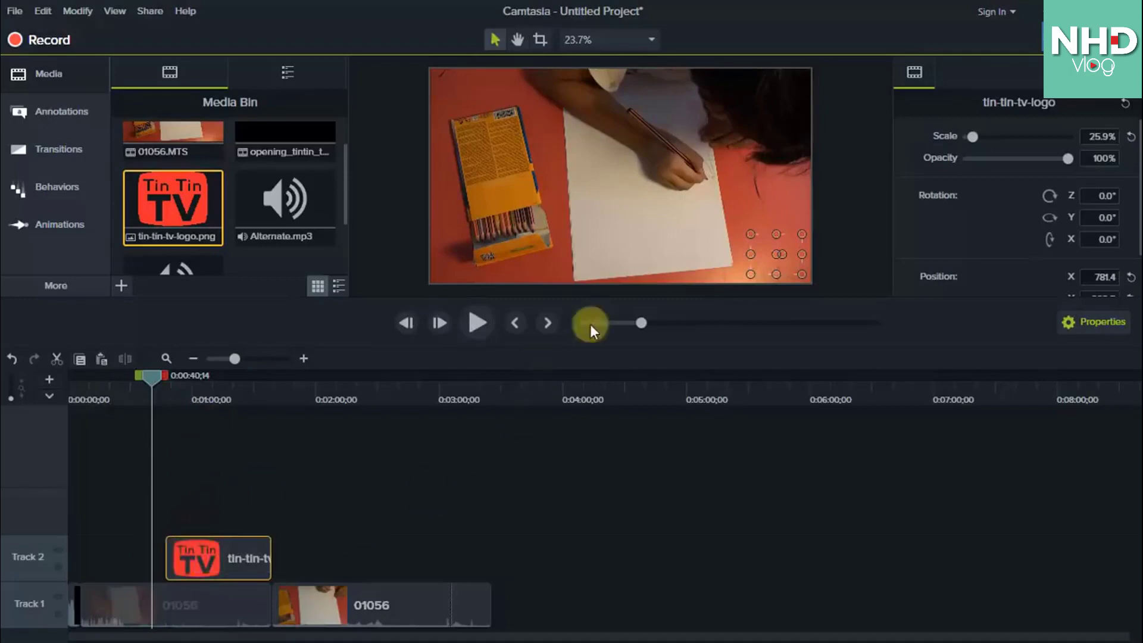
left_click(474, 325)
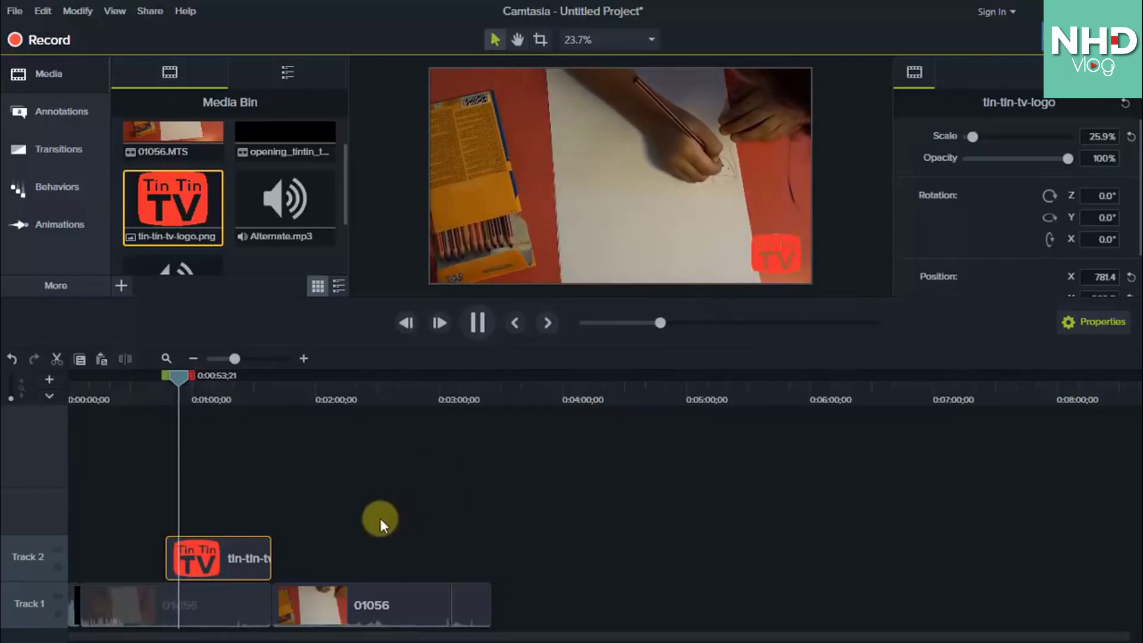
left_click(474, 323)
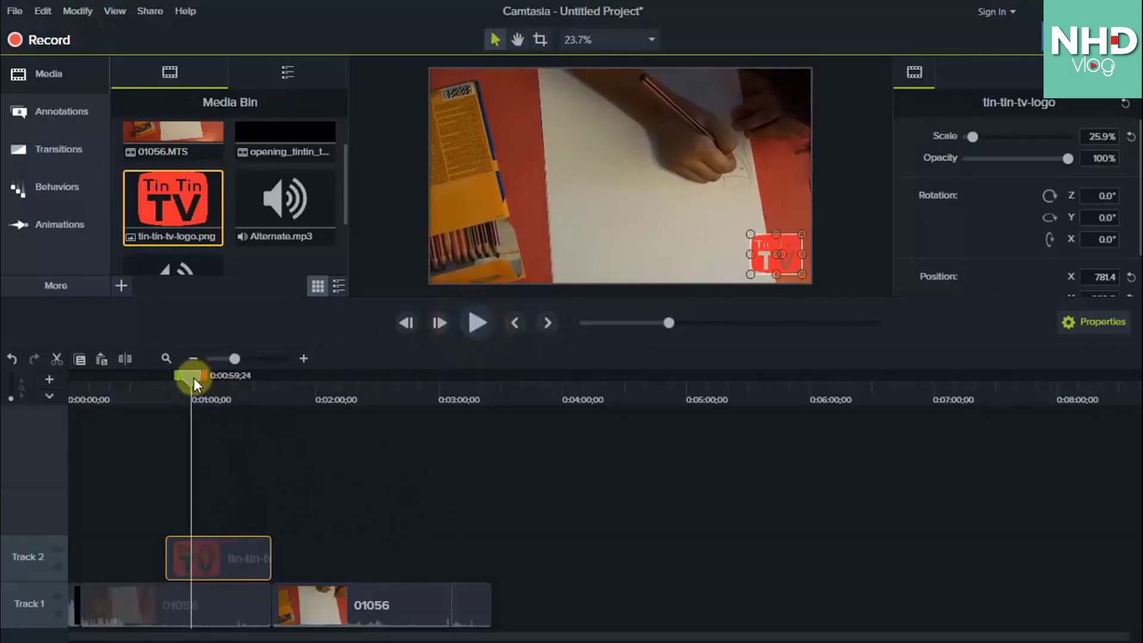
left_click_drag(194, 378, 211, 384)
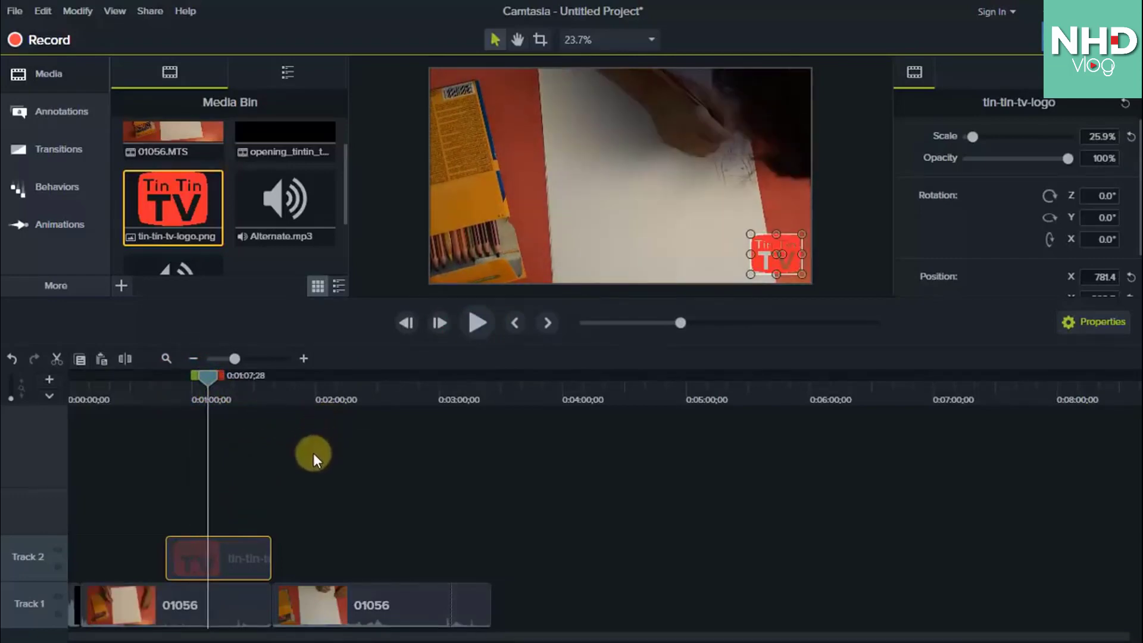
Examine the two 01056 clips on Track 1 and preview the cut between them around 0:01:42.
left_click(242, 611)
left_click(309, 602)
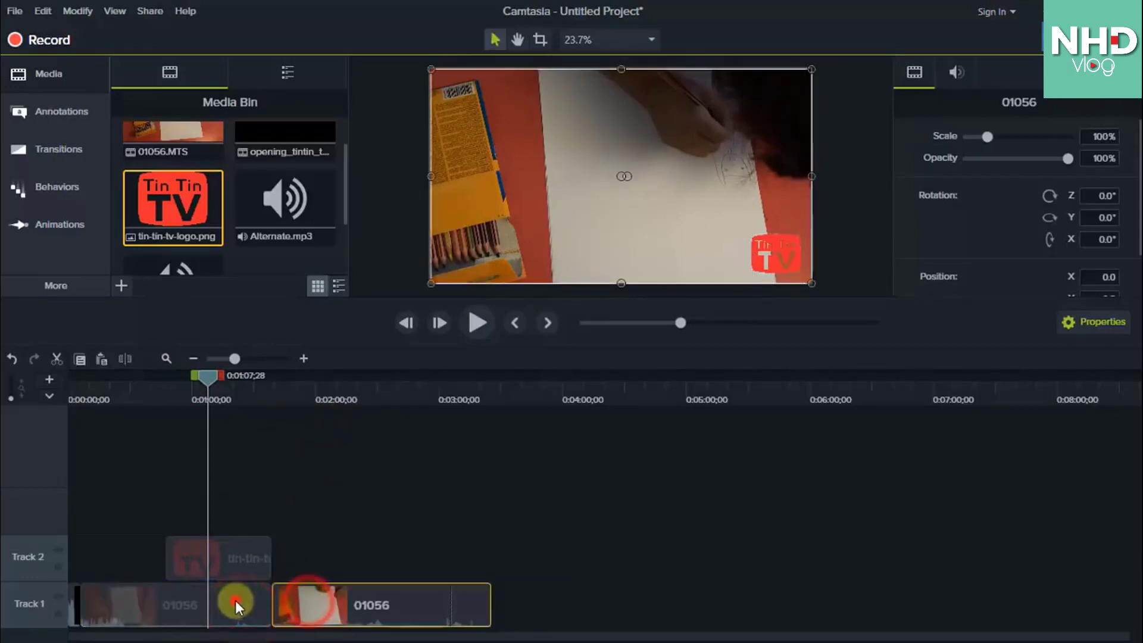
left_click(235, 600)
left_click(303, 600)
left_click(249, 601)
left_click(212, 376)
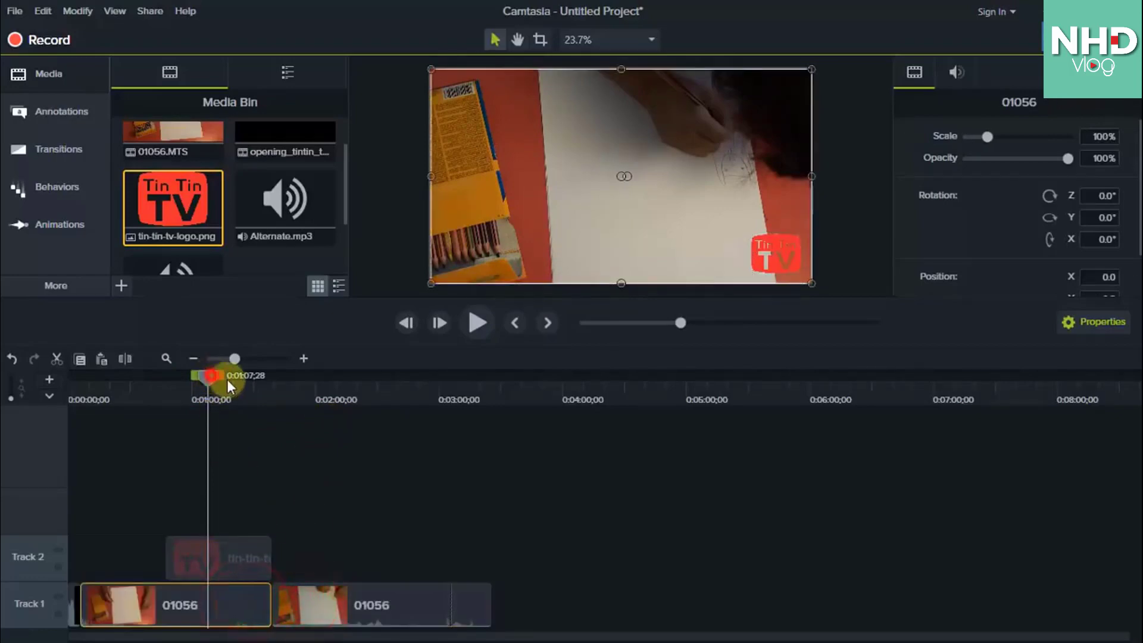
left_click_drag(227, 380, 268, 392)
left_click(466, 327)
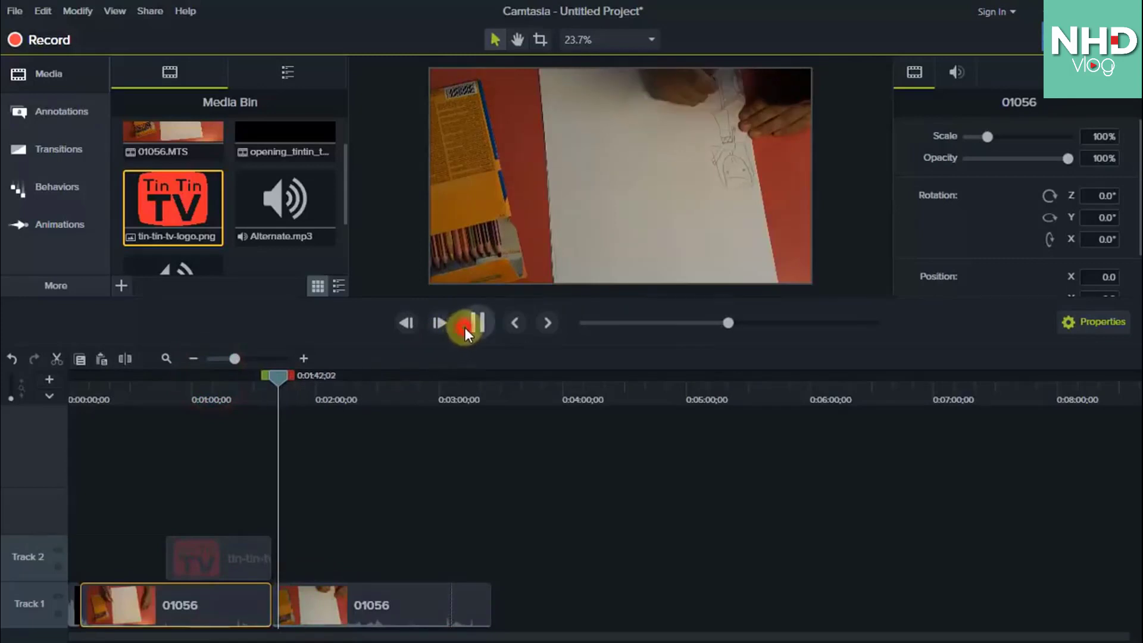
left_click(465, 327)
Add a Fade transition between the opening clip and the first 01056 clip on Track 1.
left_click(356, 599)
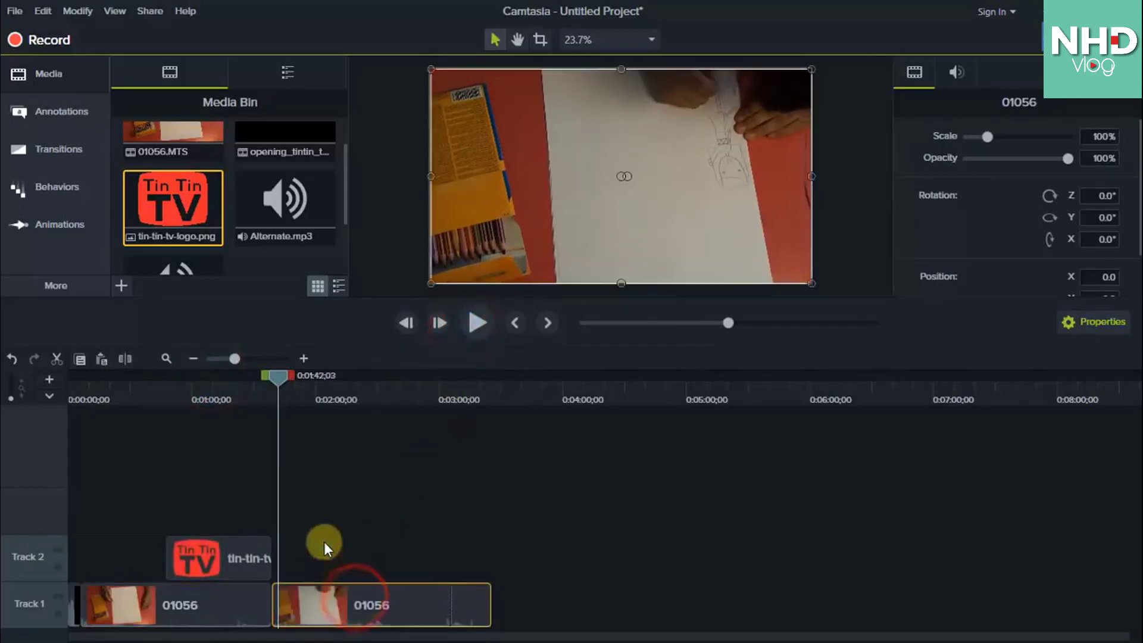
left_click(70, 156)
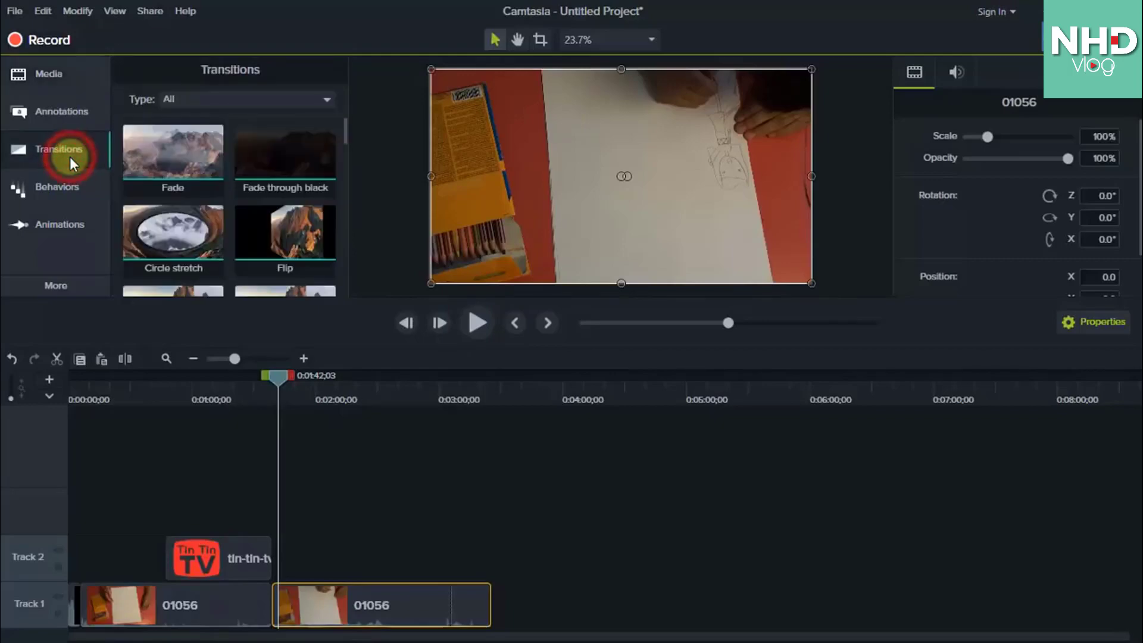
scroll(194, 203, "down", 1)
scroll(199, 250, "up", 1)
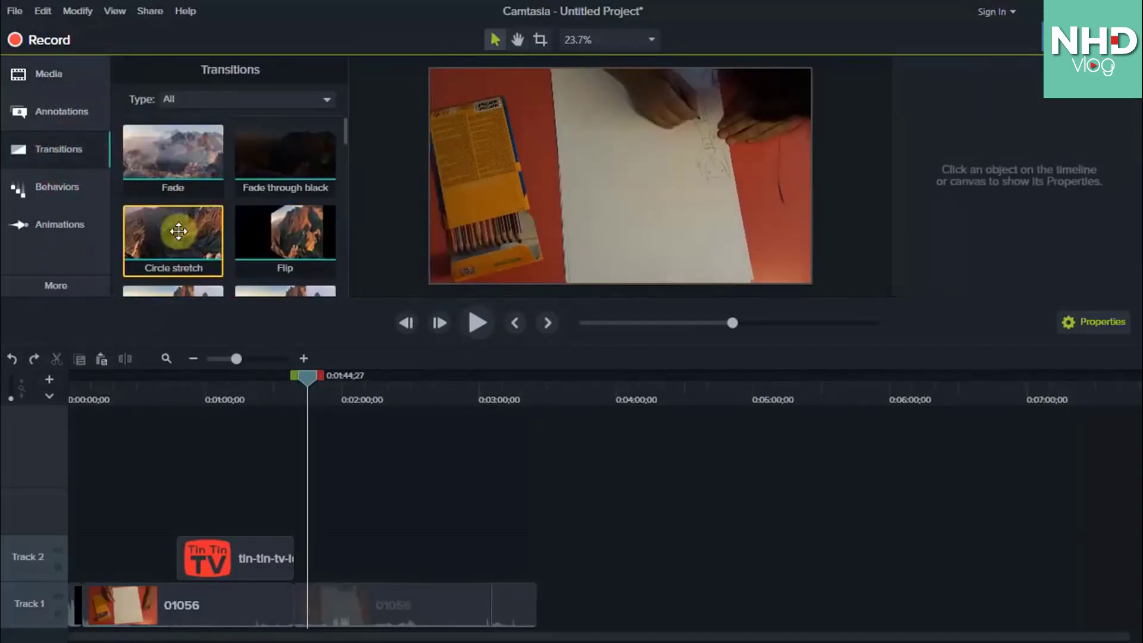
scroll(175, 235, "down", 1)
scroll(174, 244, "up", 1)
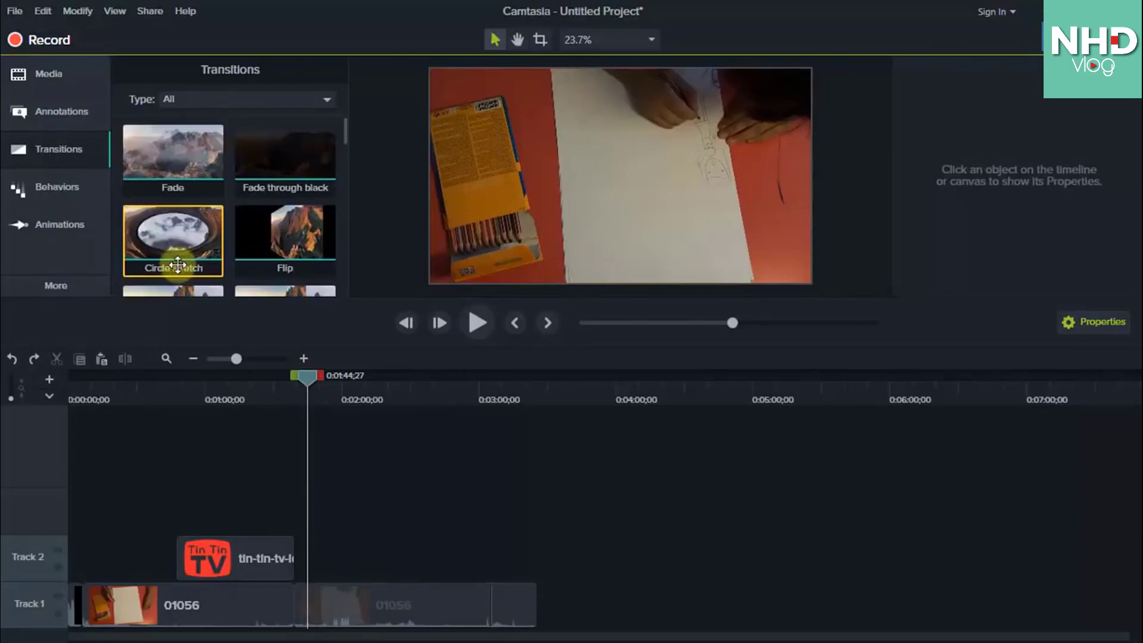
left_click(175, 175)
left_click_drag(175, 174, 86, 593)
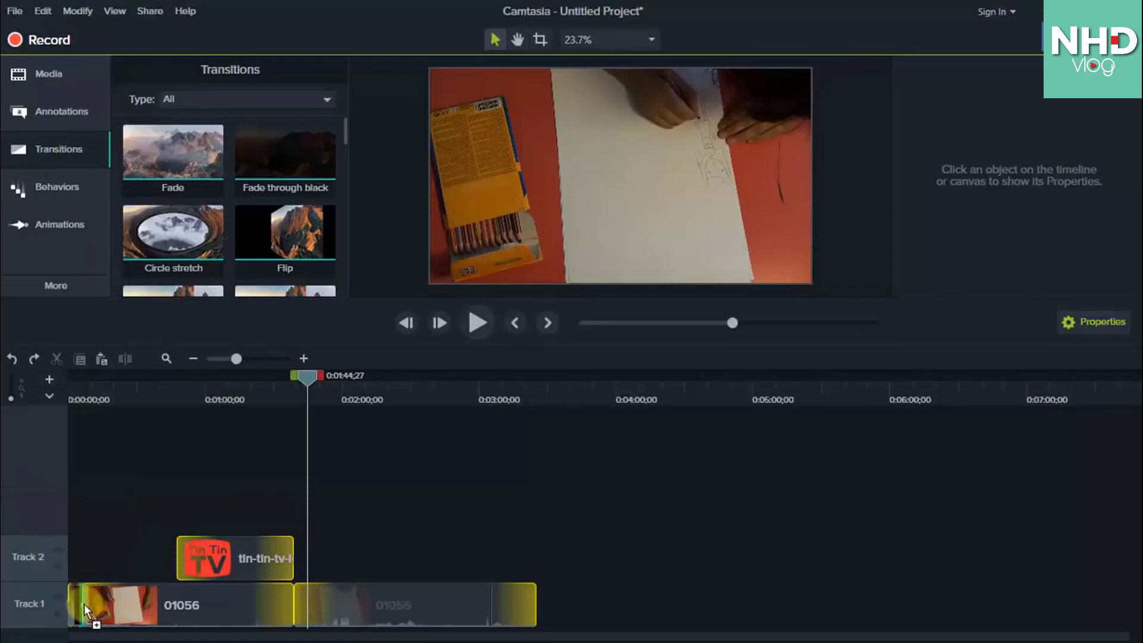
left_click_drag(86, 593, 81, 605)
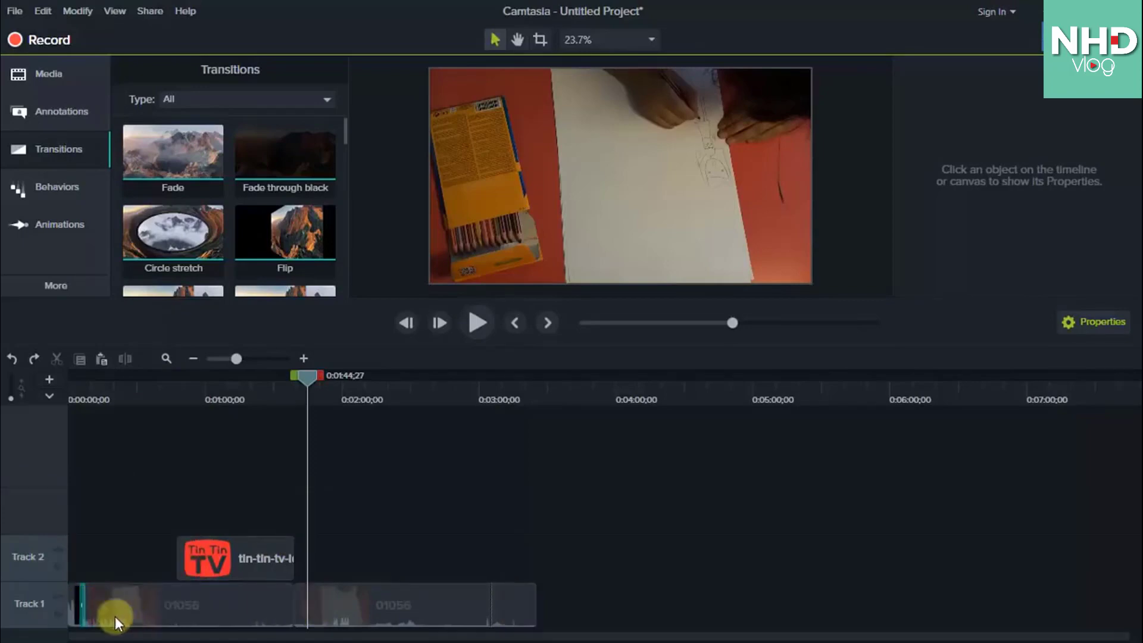
Lengthen the Fade transition after the opening clip on both sides and preview it from the start of the timeline.
left_click_drag(236, 359, 255, 359)
left_click_drag(566, 635, 78, 622)
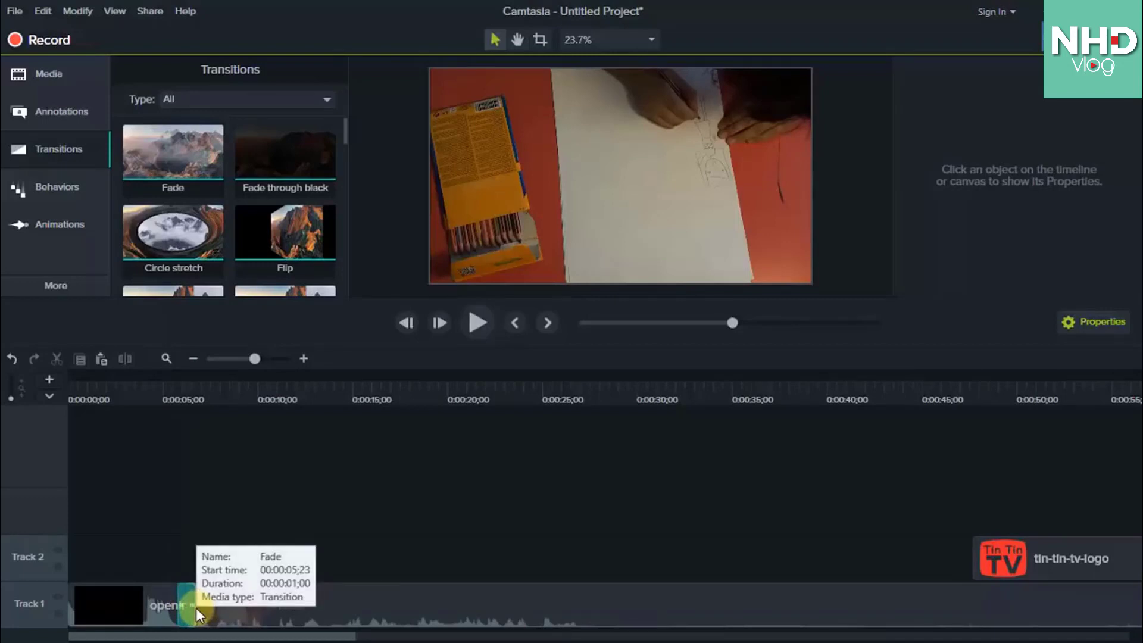
left_click_drag(195, 609, 209, 610)
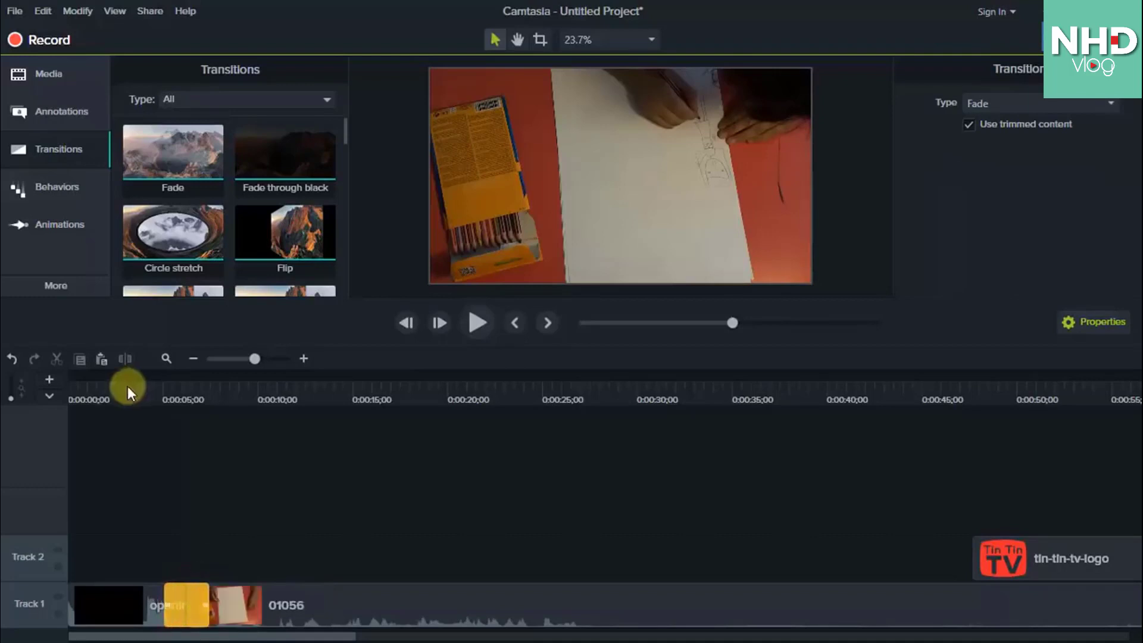
left_click(77, 387)
left_click(470, 328)
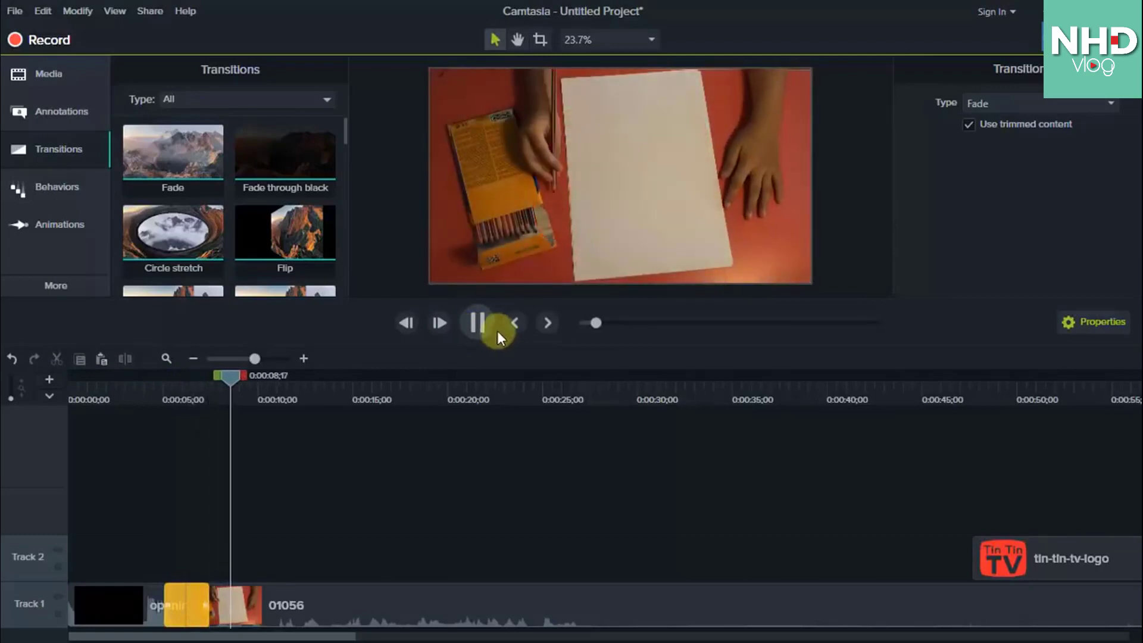
left_click(488, 324)
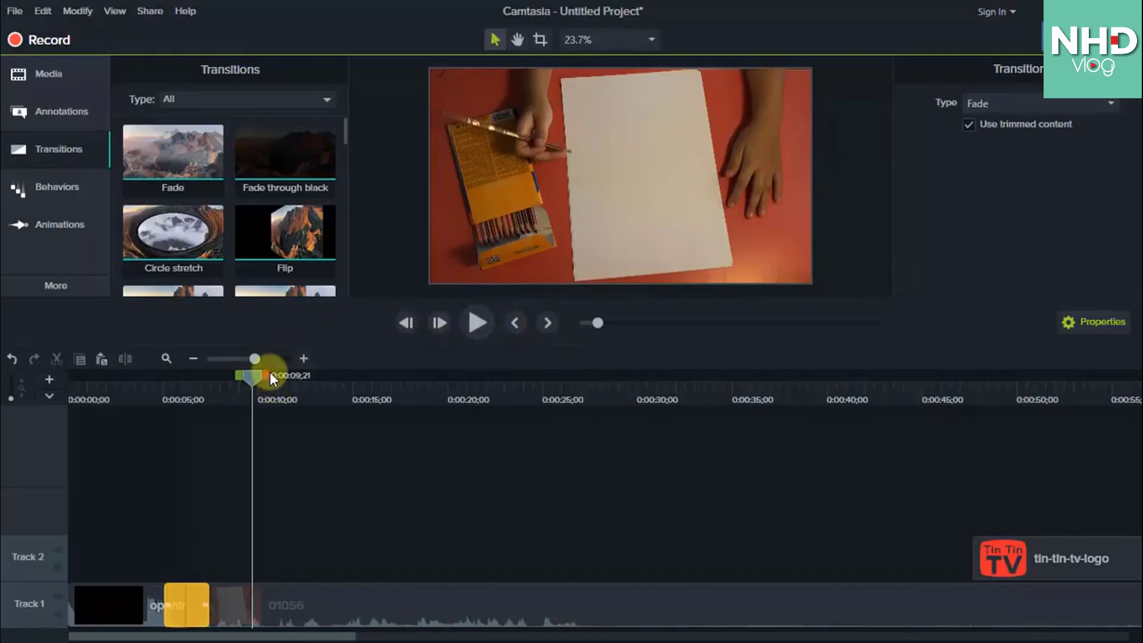
Scale the second 01056 clip on Track 1 to 135.8% and center it horizontally at X position 0.0, viewed at 0:01:49;19.
scroll(322, 461, "down", 2)
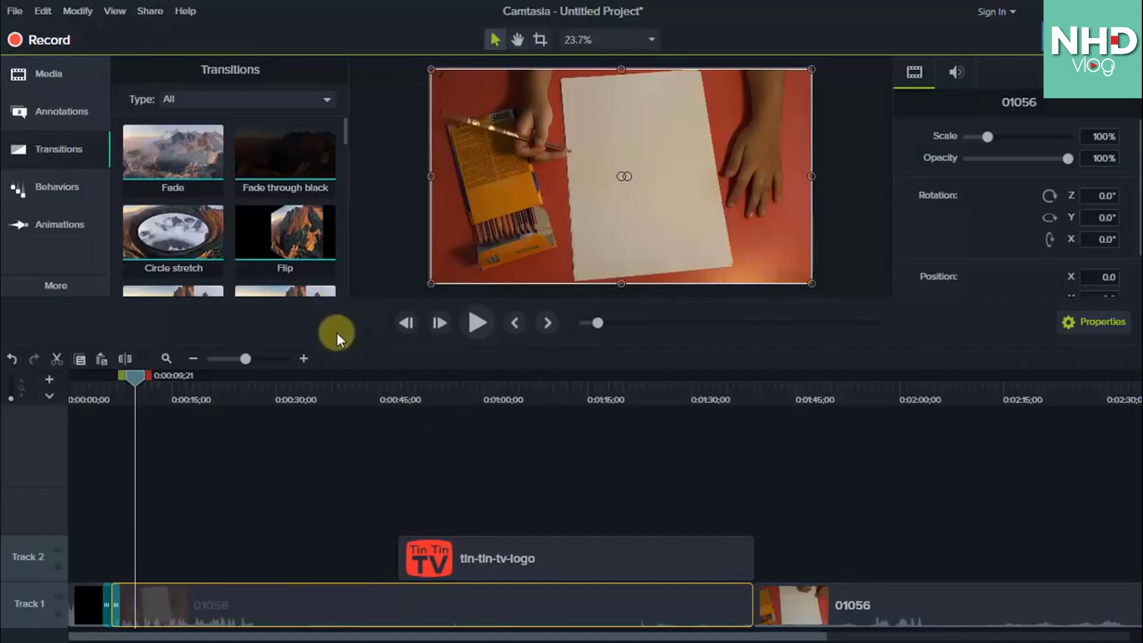
left_click(848, 544)
left_click(835, 604)
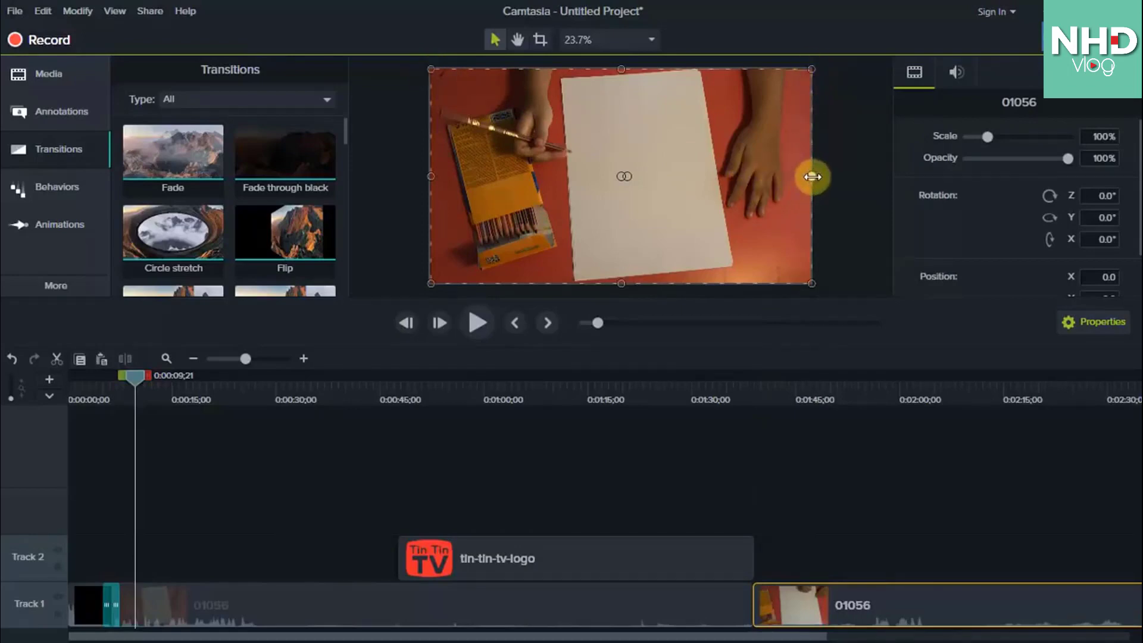
left_click_drag(812, 176, 879, 177)
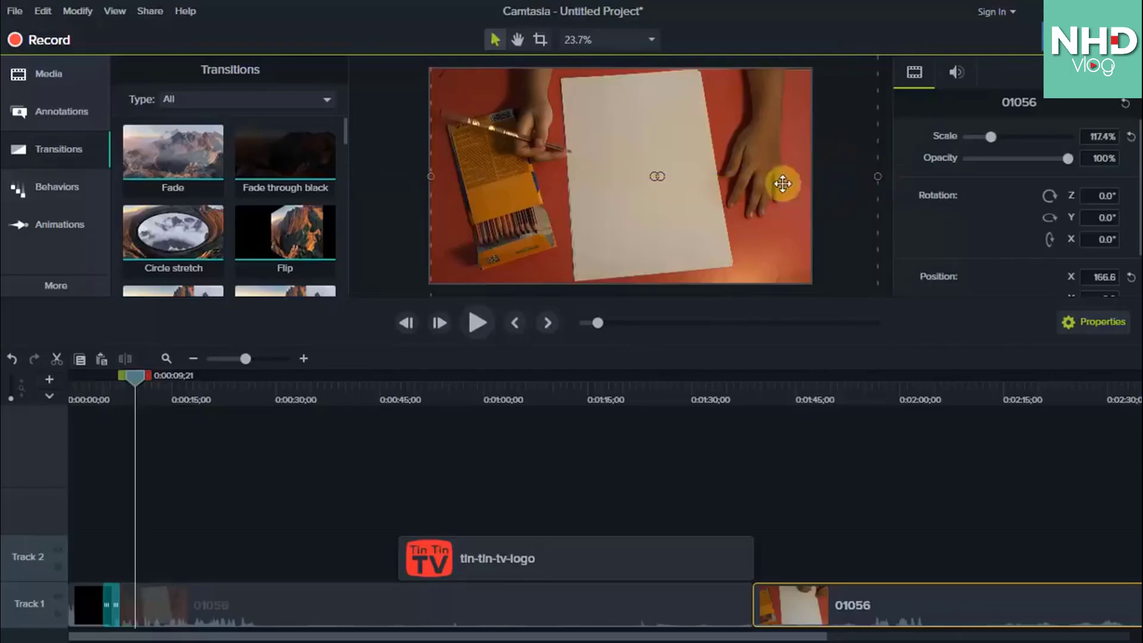
left_click(828, 392)
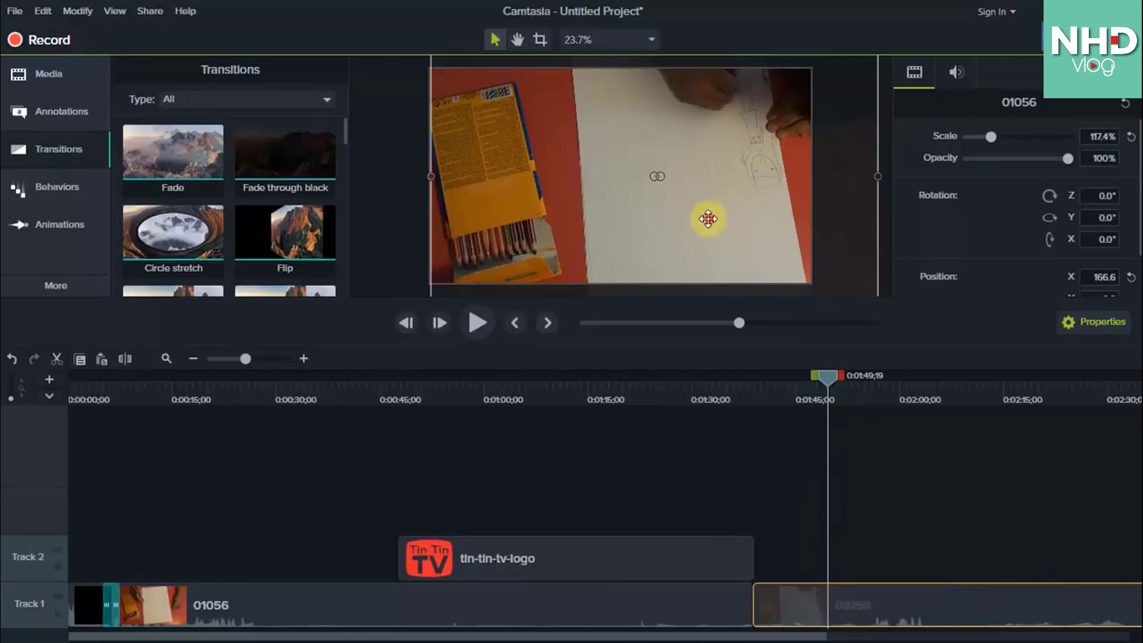
mouse_move(707, 220)
left_mouse_down()
mouse_move(667, 222)
mouse_move(698, 219)
left_mouse_up()
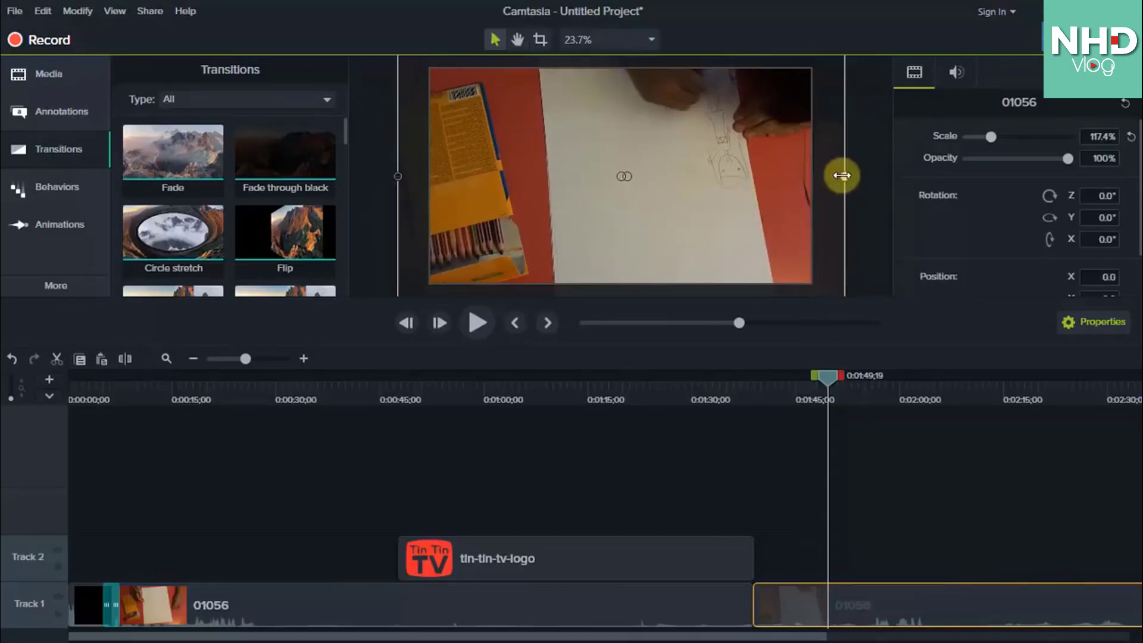
left_click_drag(845, 176, 884, 176)
left_click_drag(681, 220, 663, 220)
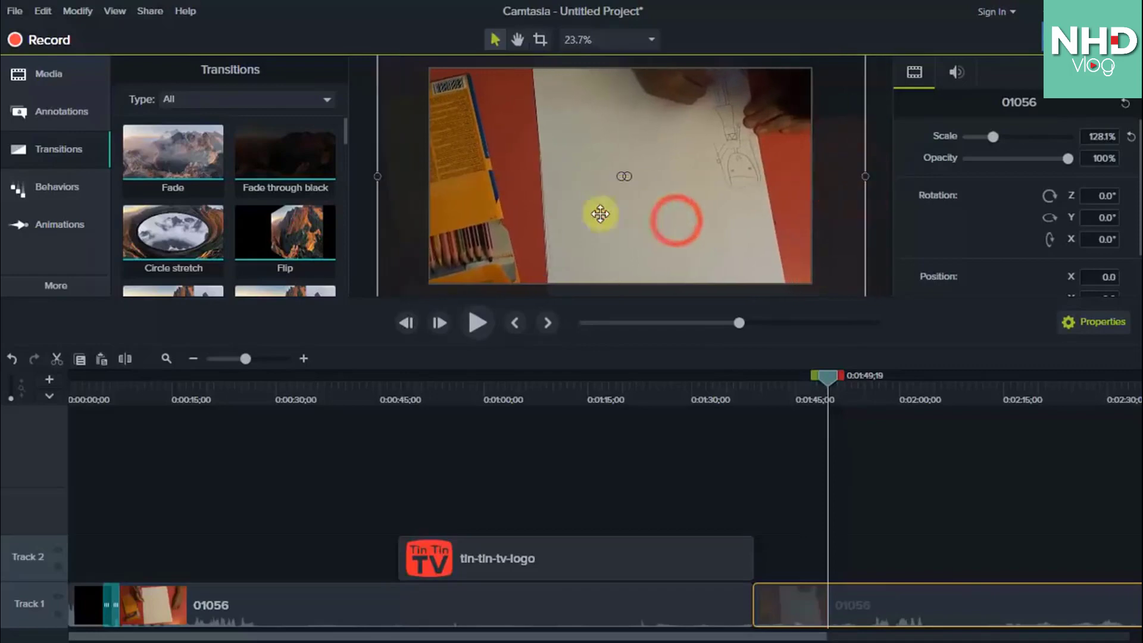
left_click(869, 177)
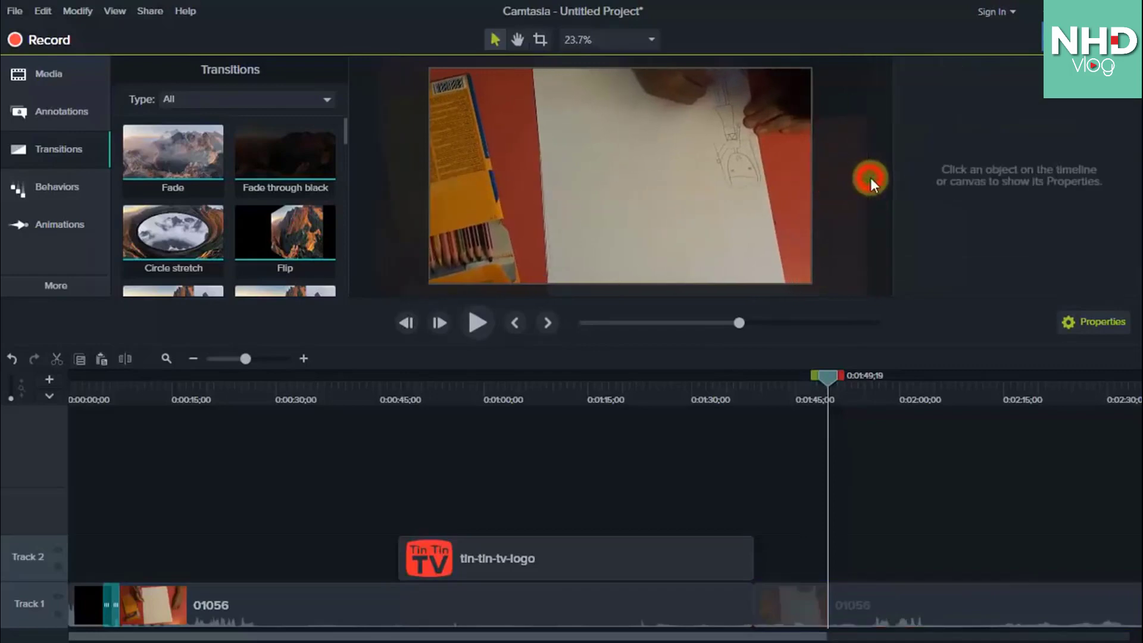
left_click(761, 181)
left_click_drag(867, 177, 887, 178)
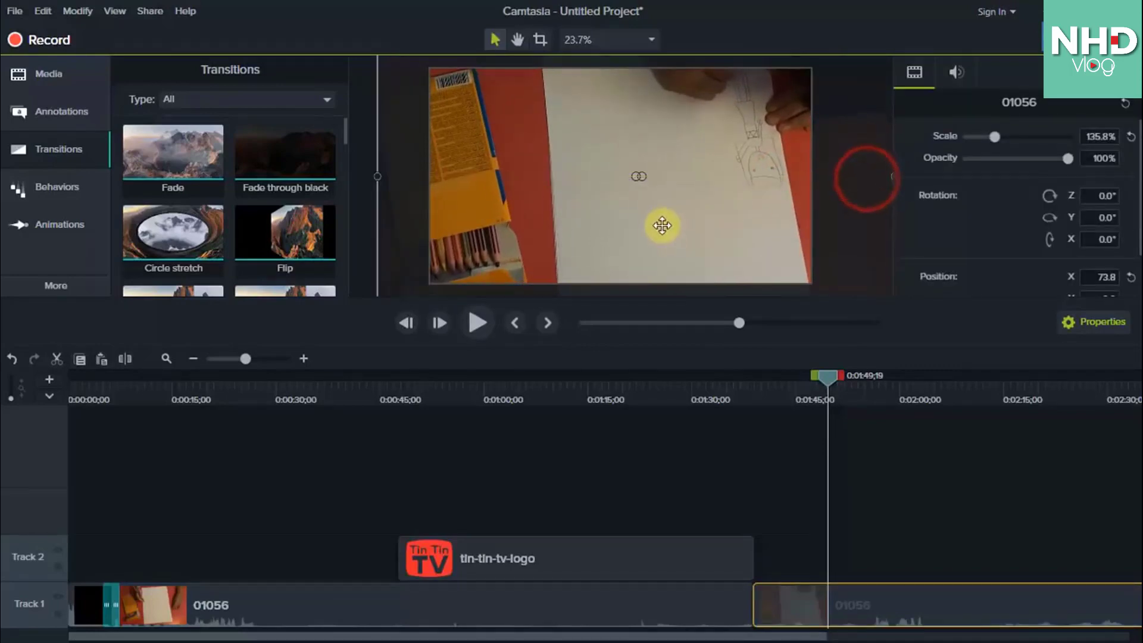
left_click_drag(658, 225, 662, 225)
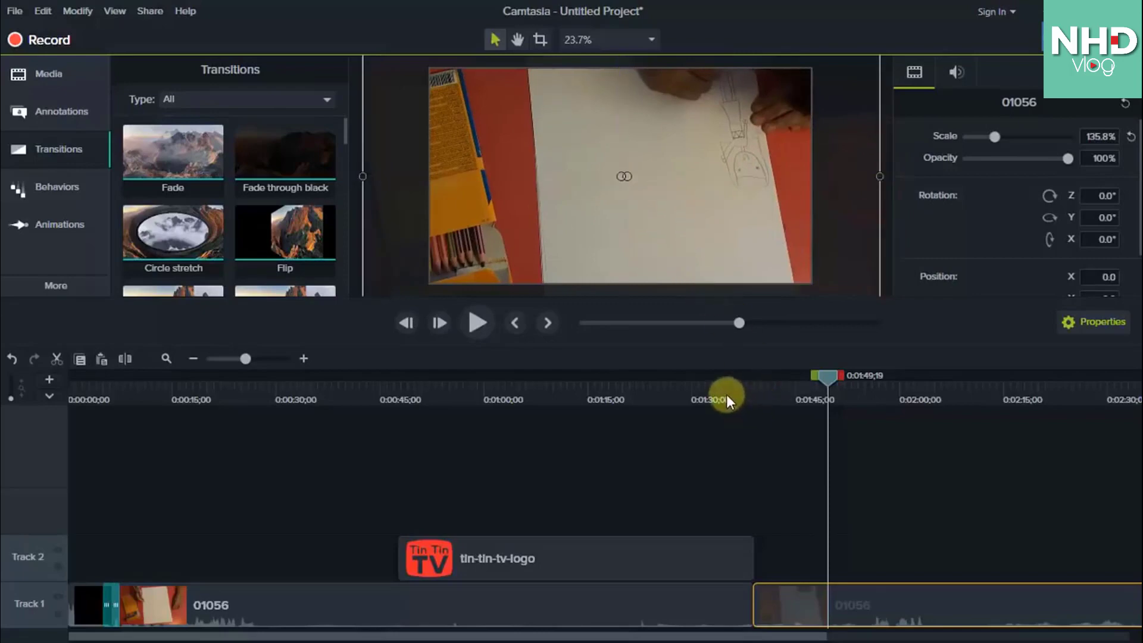
Preview the cut into the second 01056 clip from shortly before it, and check the frame at 0:01:48;26.
left_click(726, 394)
left_click_drag(728, 377, 734, 378)
left_click(481, 321)
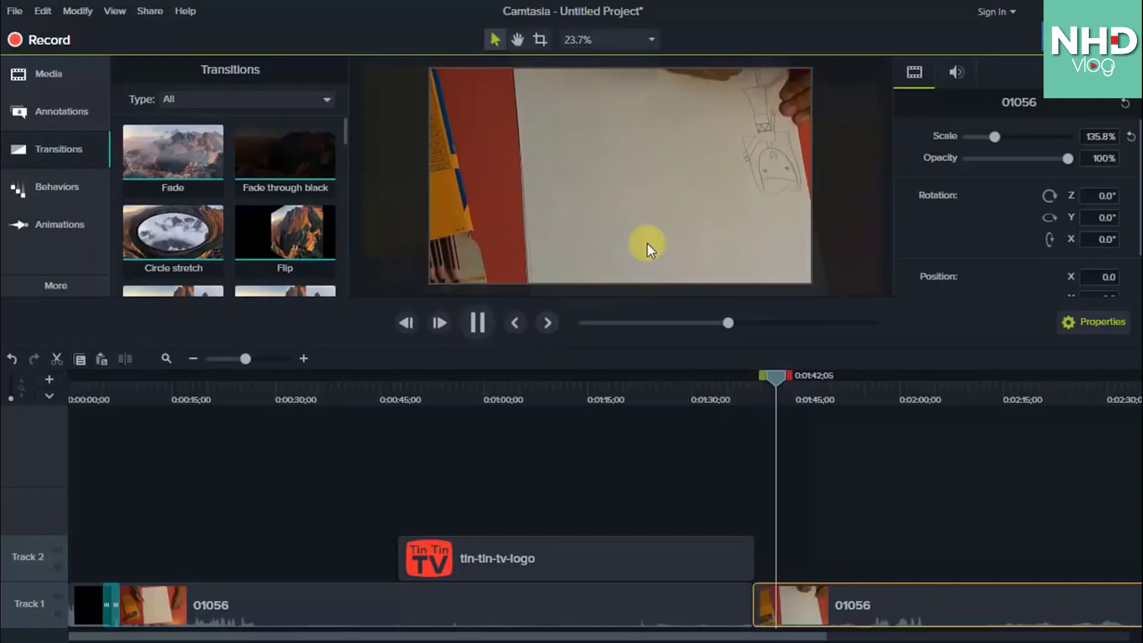
left_click(481, 323)
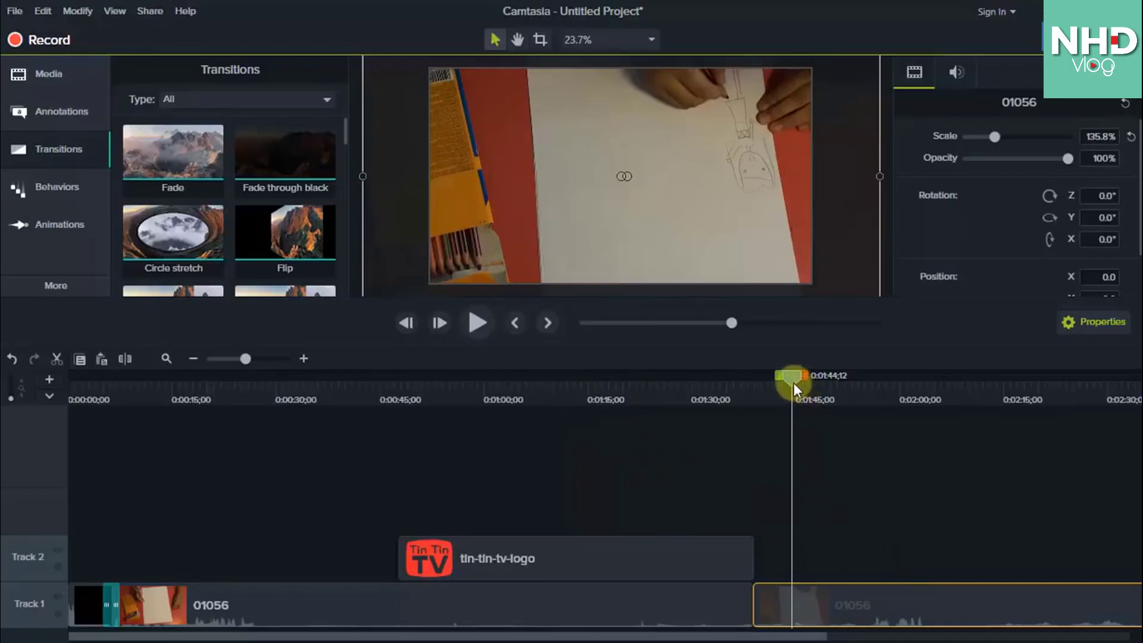
left_click_drag(794, 380, 822, 384)
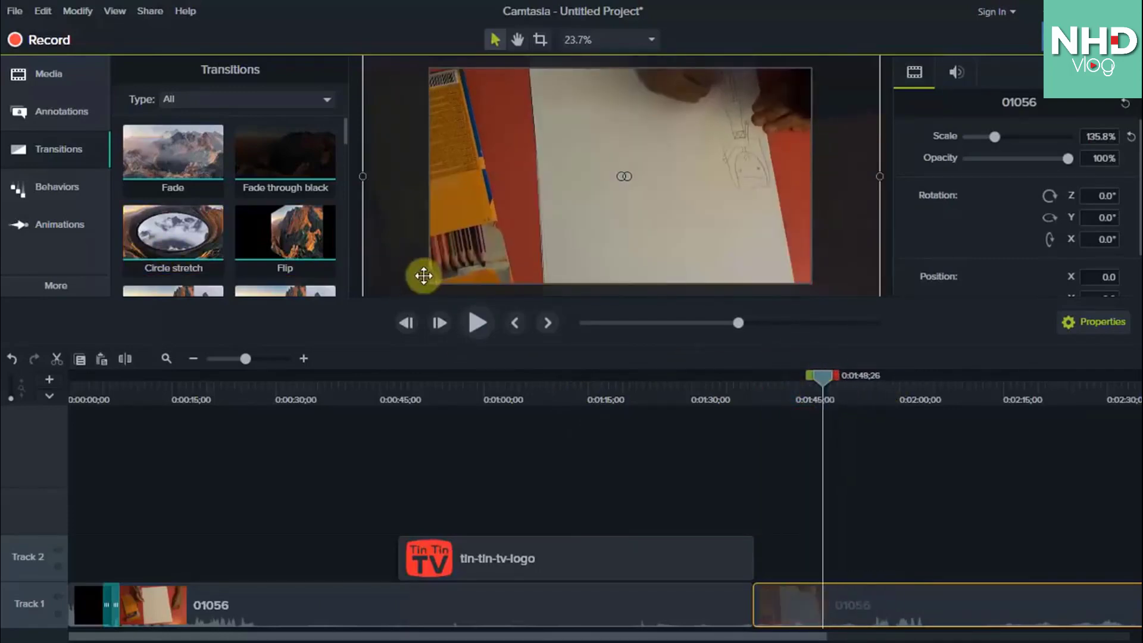
Apply the Clip Speed visual effect to the second 01056 clip and set its speed to 3.00x.
scroll(265, 235, "down", 2)
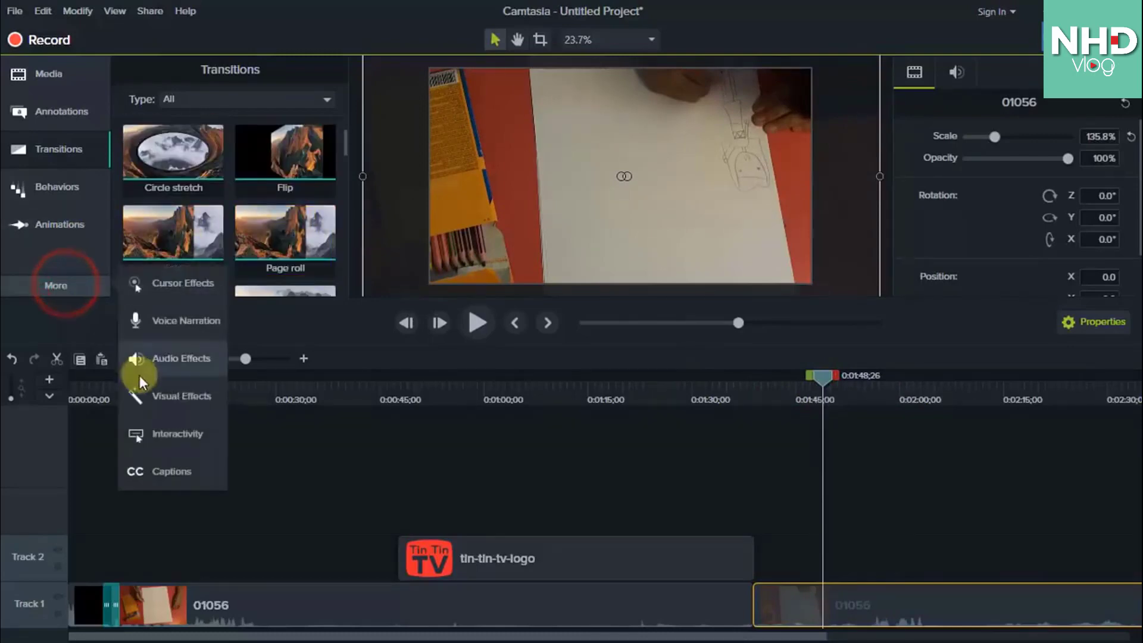
left_click(166, 398)
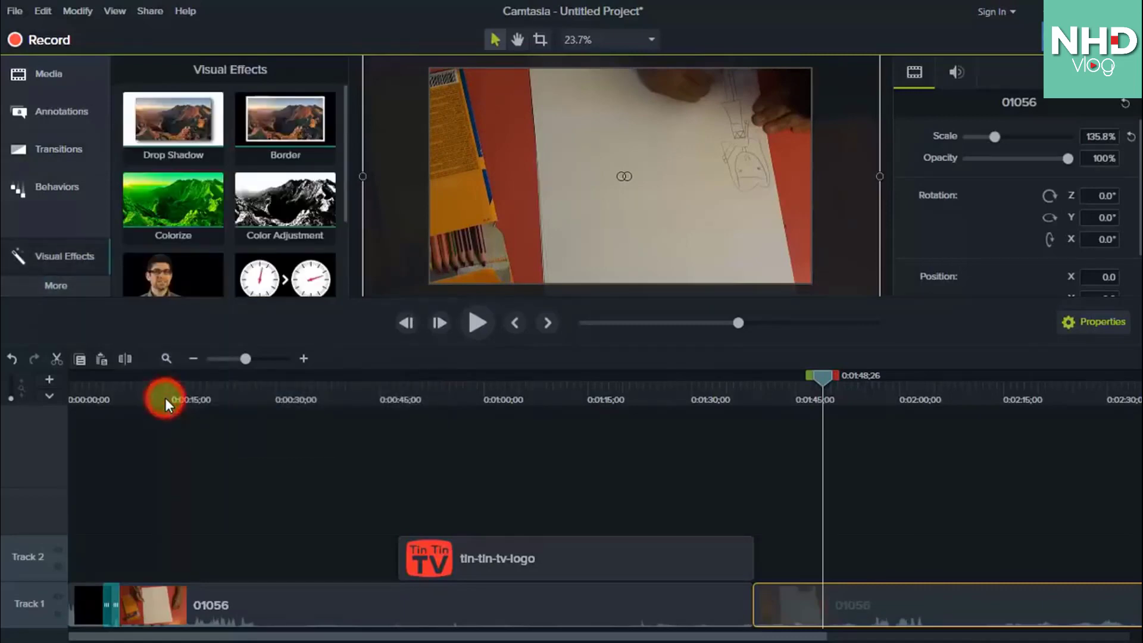
scroll(259, 280, "down", 1)
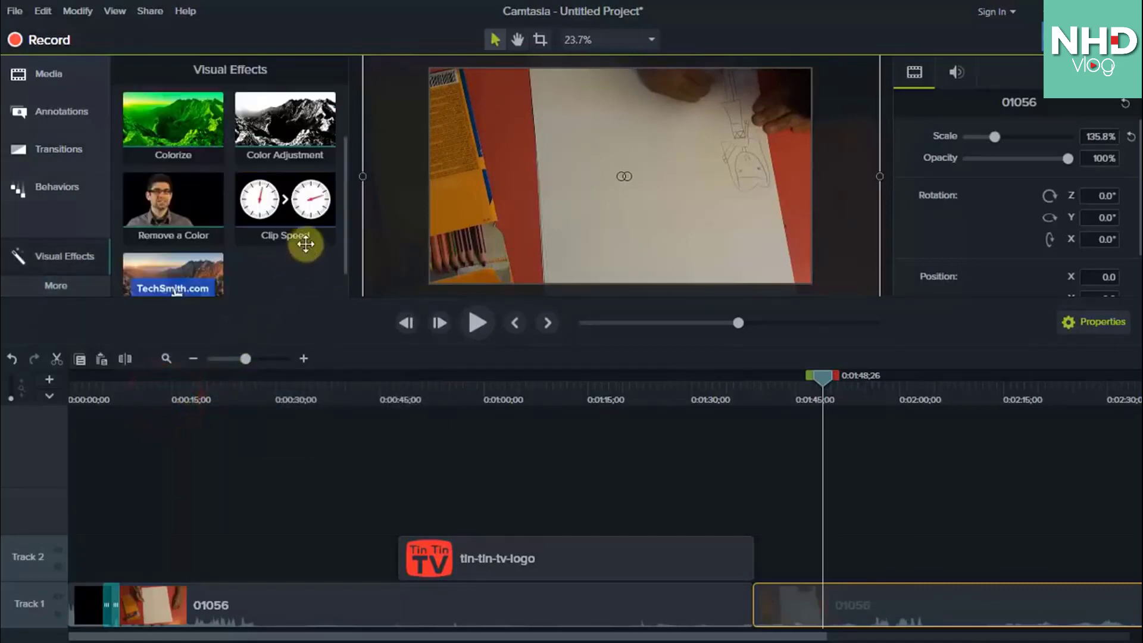
left_click_drag(297, 234, 885, 603)
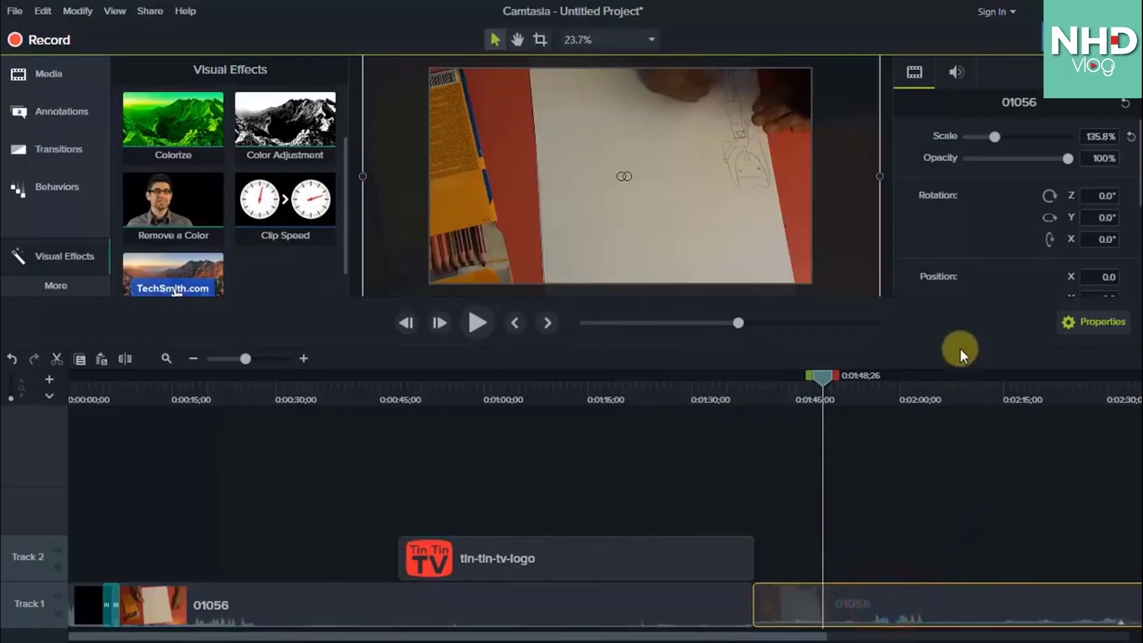
scroll(985, 220, "down", 5)
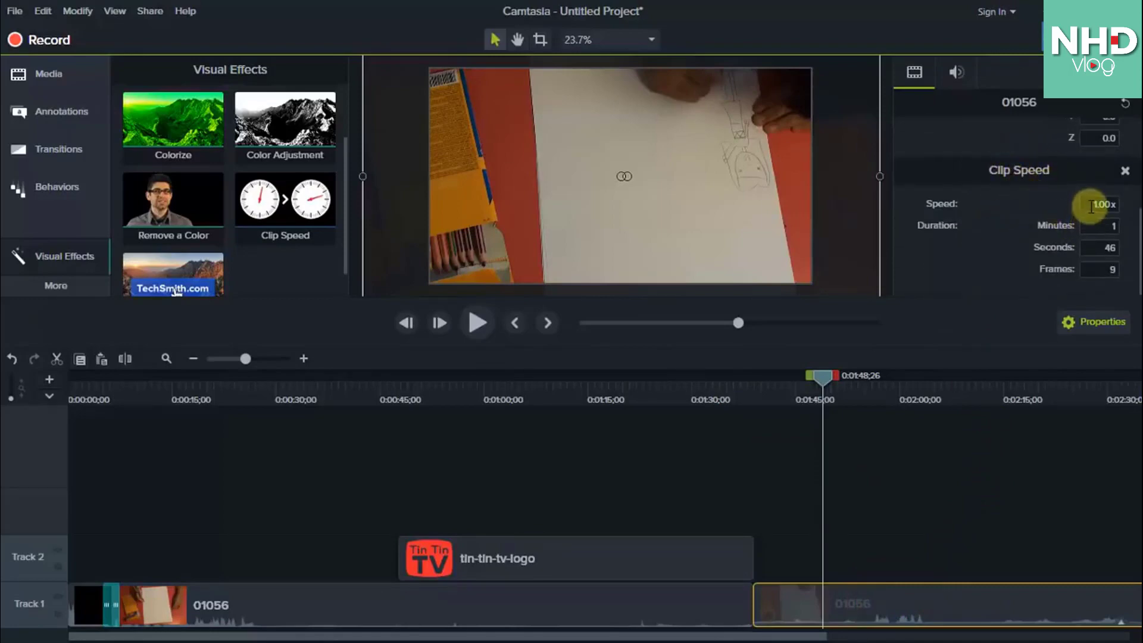
left_click(1095, 205)
left_click(875, 595)
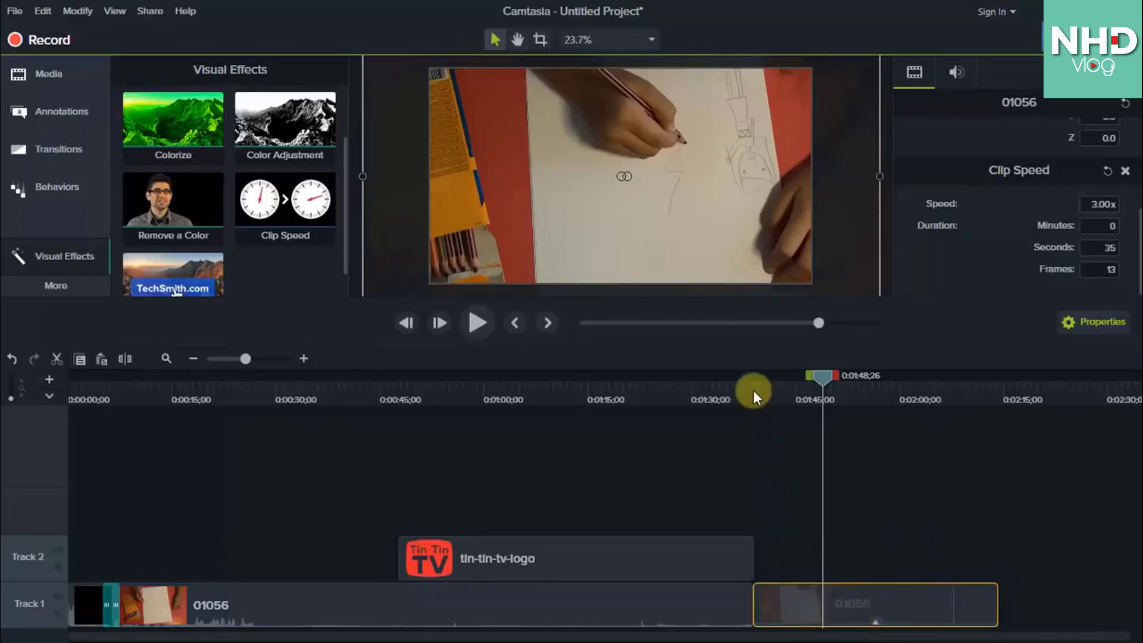
Preview the sped-up 01056 clip from 0:01:43;00 to about 0:01:51.
left_click_drag(752, 391, 782, 390)
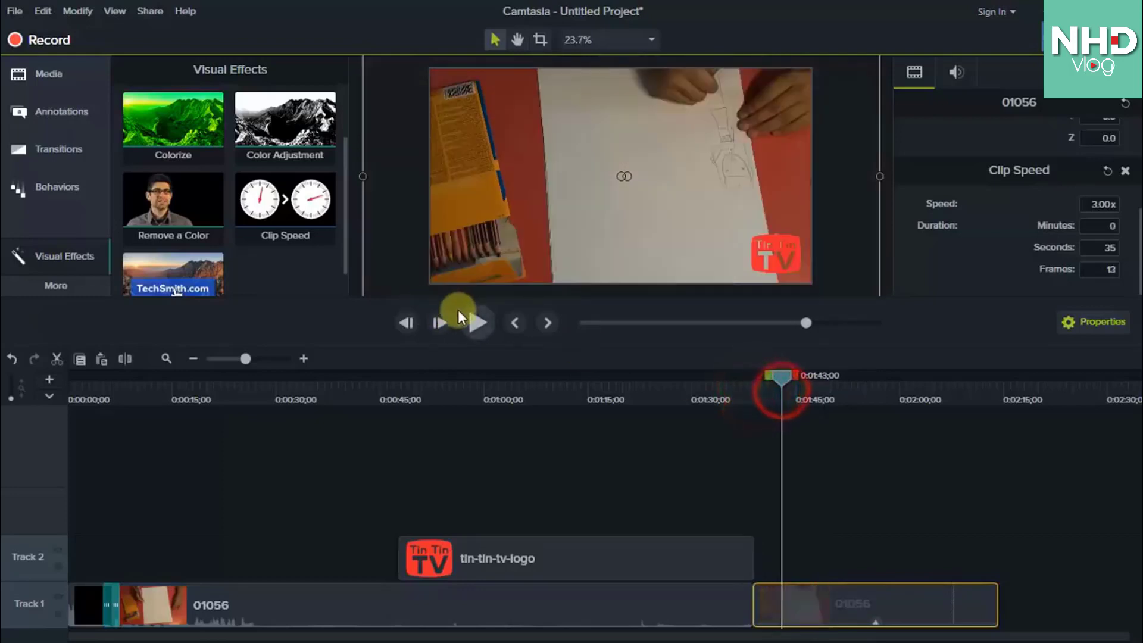
left_click(483, 321)
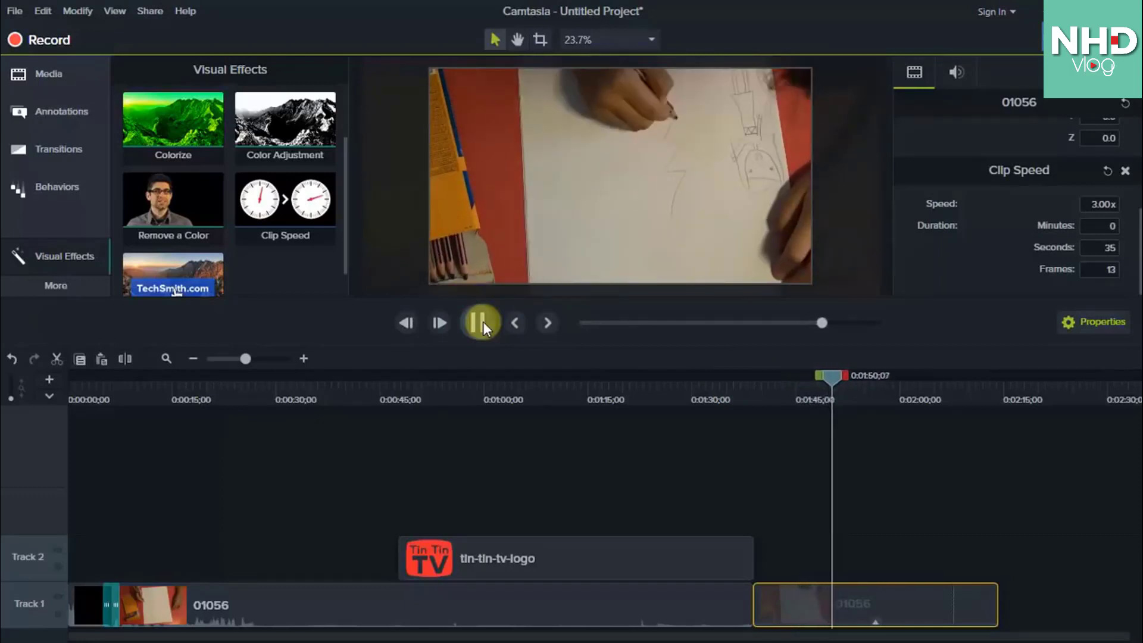
left_click(481, 323)
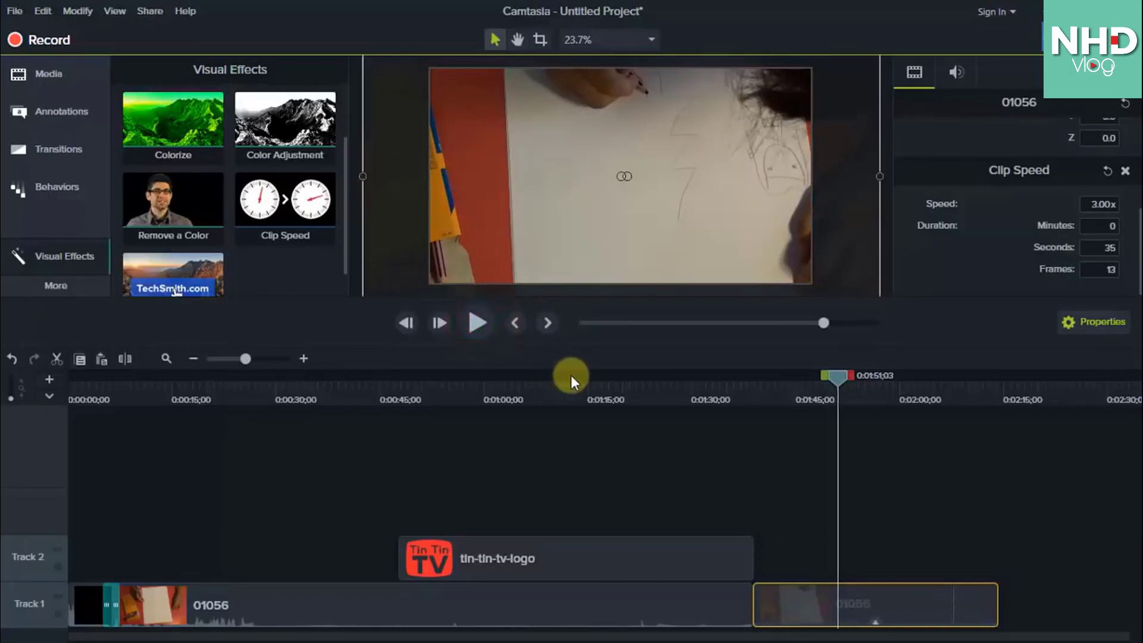
Move the logo clip earlier on Track 2 so it starts right after the Fade transition.
left_click(805, 601)
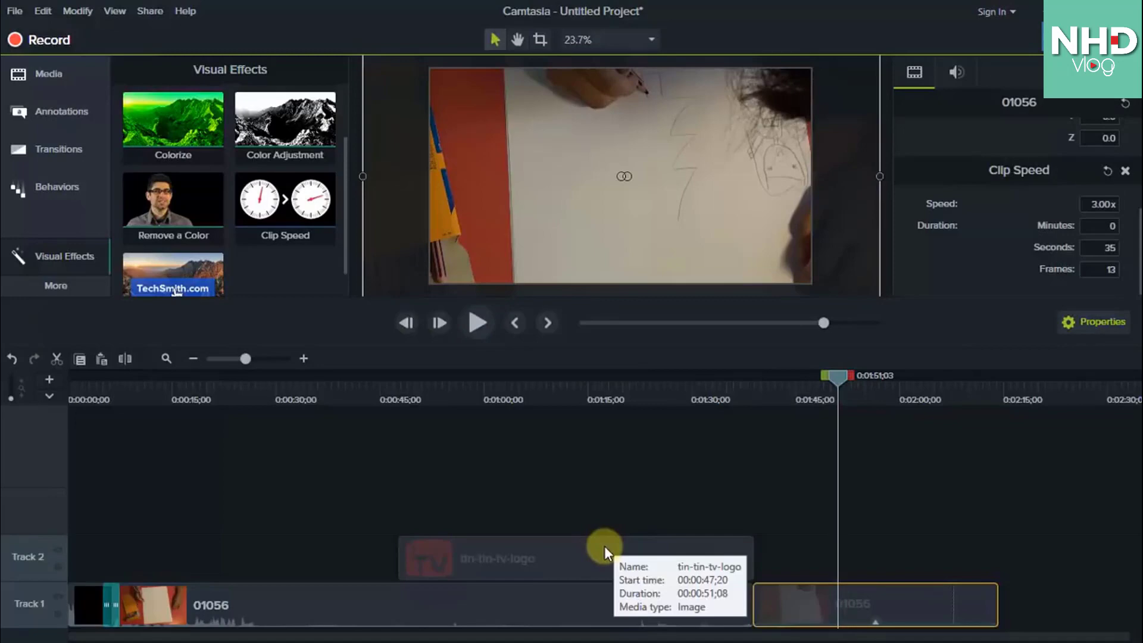
left_click_drag(595, 552, 313, 550)
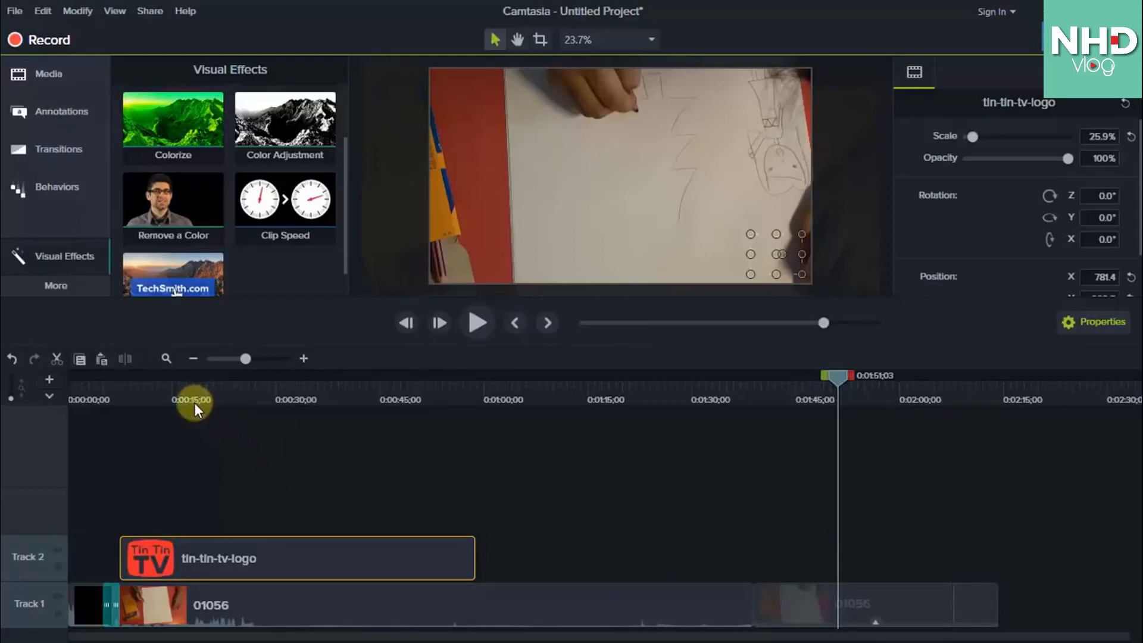
Add Alternate.mp3 from the media bin to the timeline on a new Track 3, starting at 0:00:00;00.
left_click(77, 77)
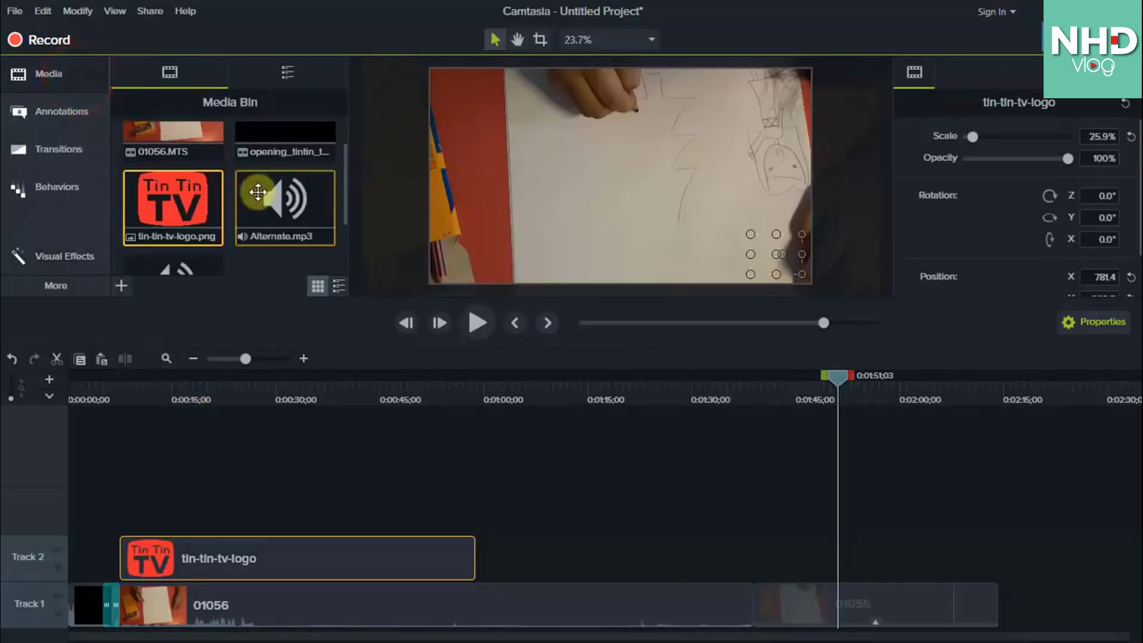
scroll(260, 197, "down", 1)
scroll(256, 202, "down", 1)
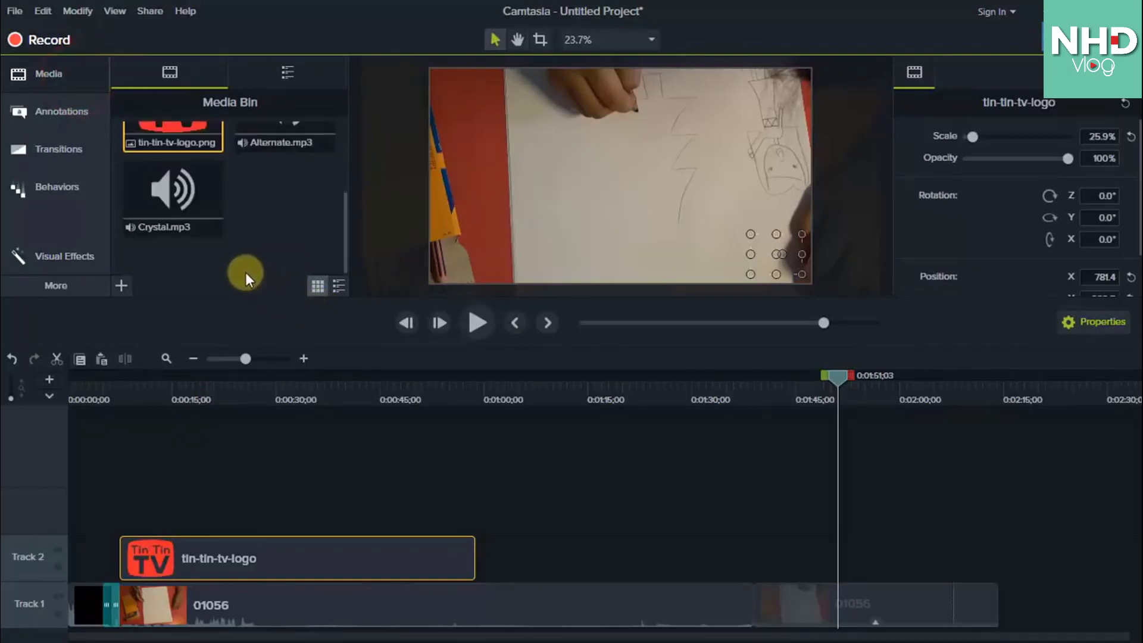
scroll(223, 253, "up", 1)
left_click_drag(268, 168, 38, 515)
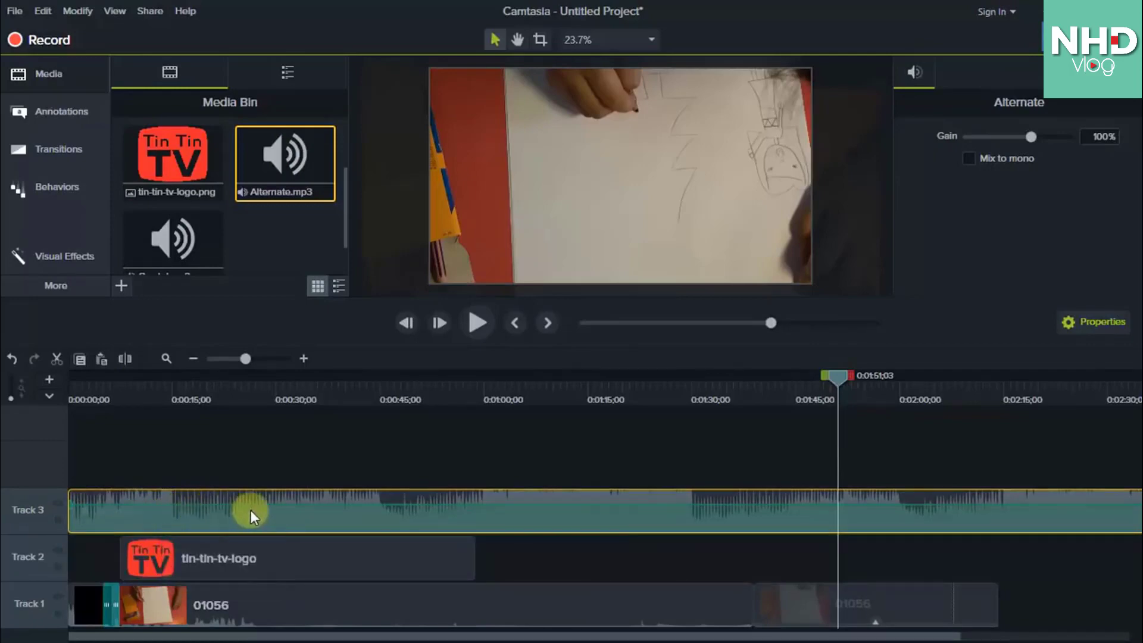
Shift the Alternate audio slightly later on Track 3 and trim its end to line up with the end of the Track 1 video.
scroll(387, 515, "down", 2)
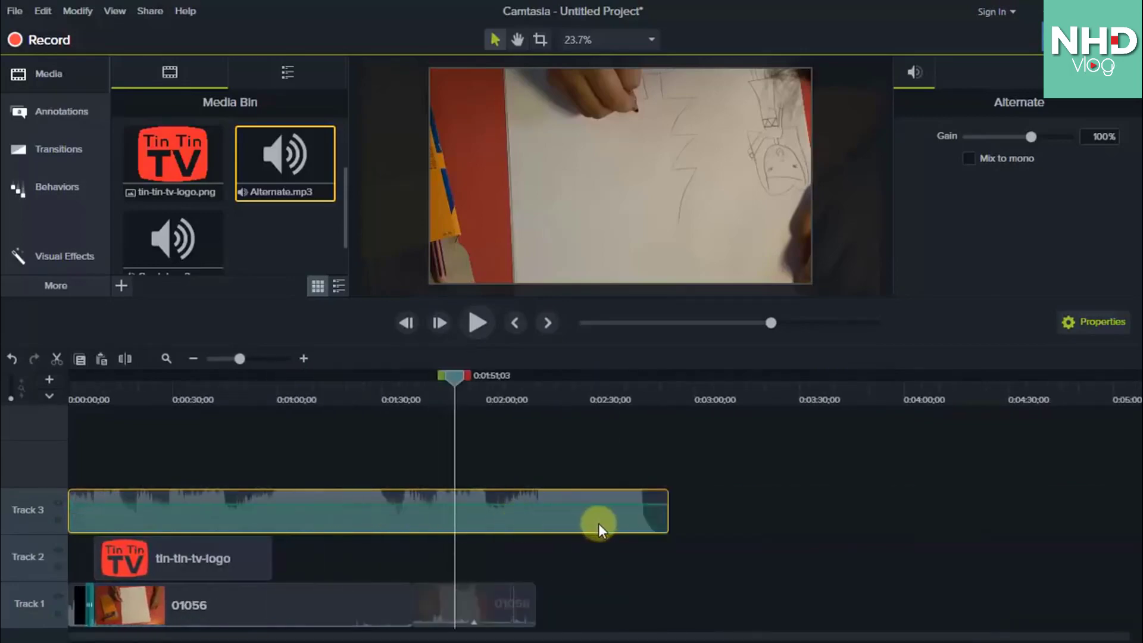
mouse_move(538, 519)
left_mouse_down()
mouse_move(592, 518)
mouse_move(555, 527)
left_mouse_up()
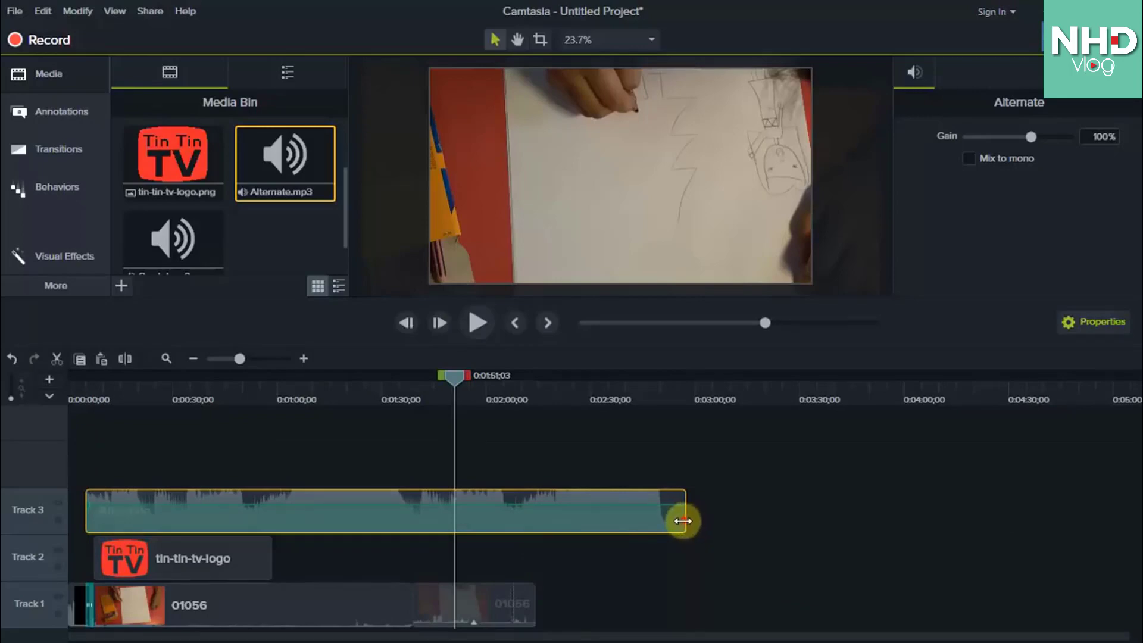
left_click_drag(685, 519, 535, 543)
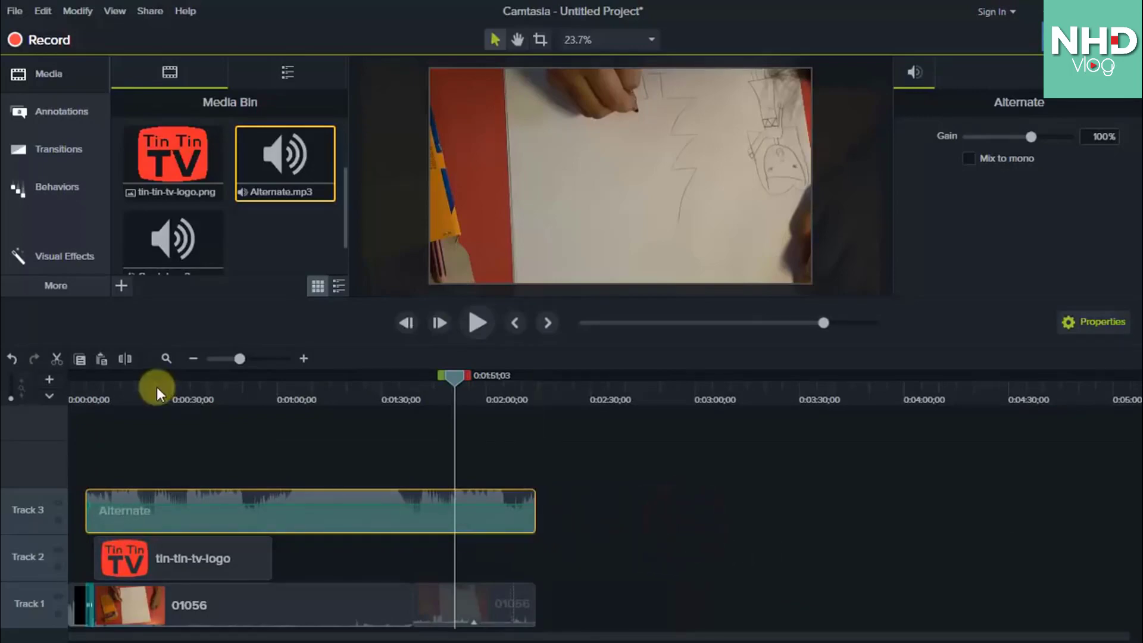
Preview the project with the Alternate music up to about 0:00:30.
left_click(156, 387)
left_click(485, 336)
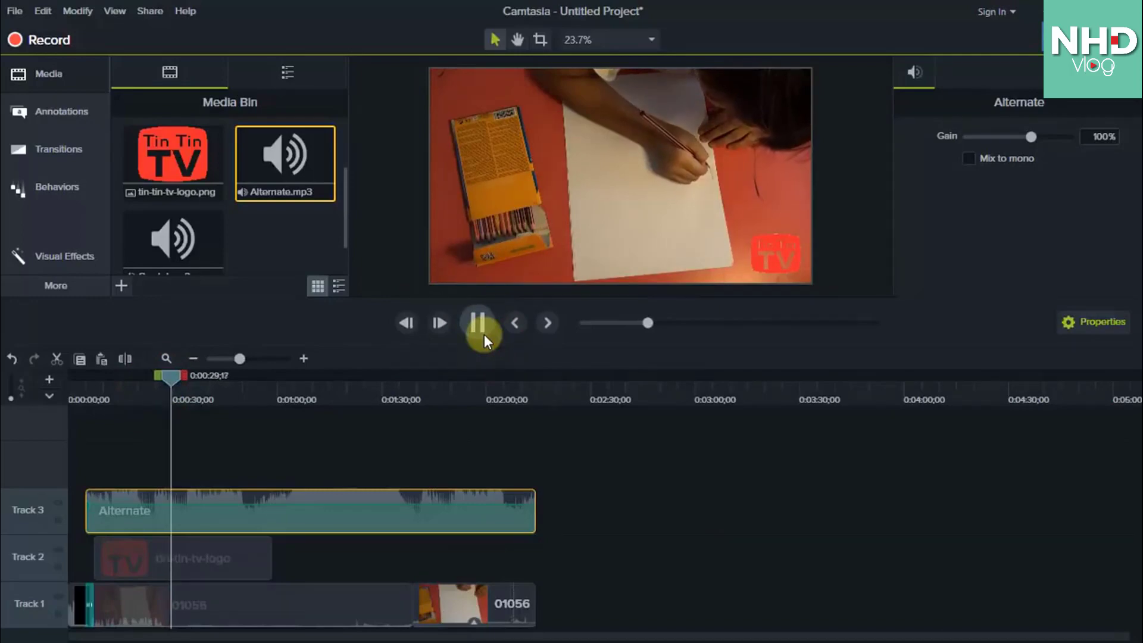
left_click(479, 326)
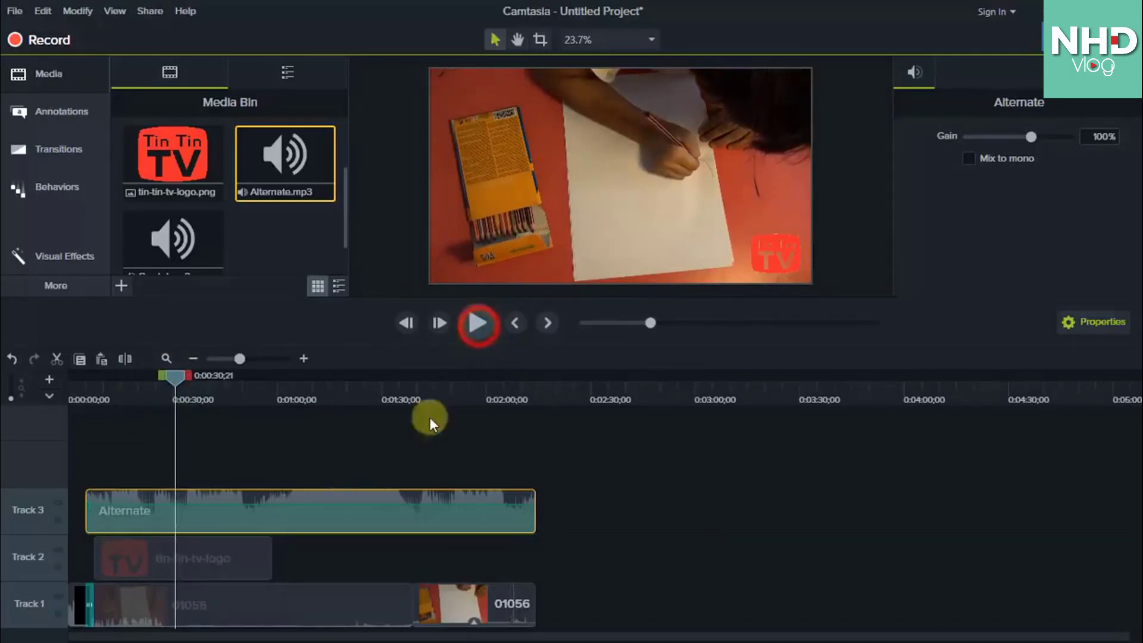
Set the Alternate audio's gain to 50% and play it back from 0:00:30;21.
left_click(367, 497)
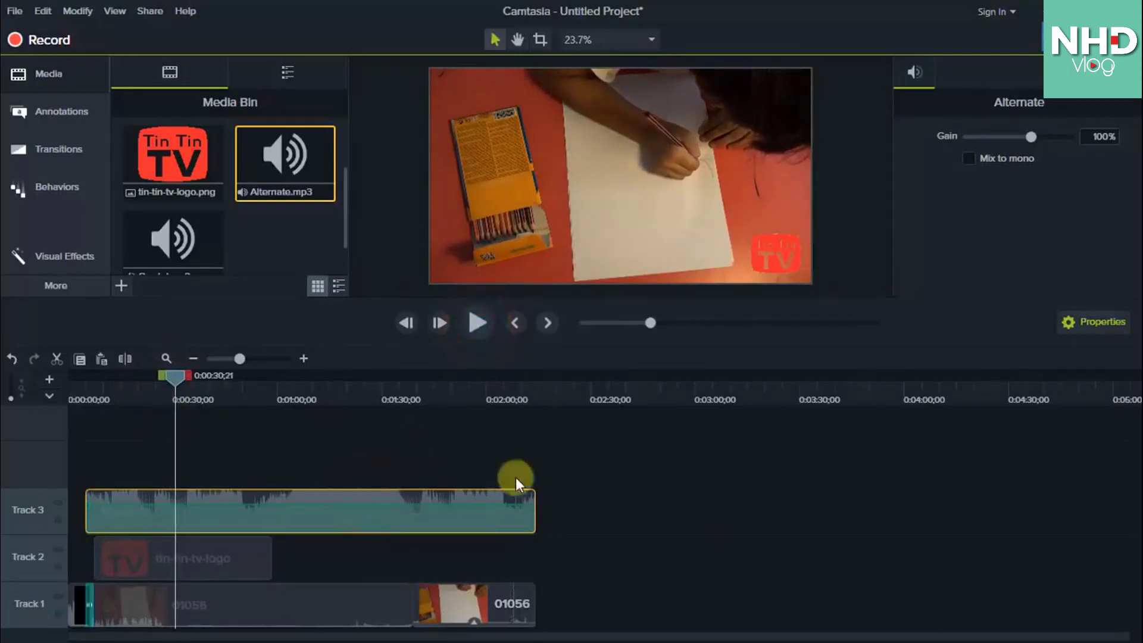
left_click(1103, 138)
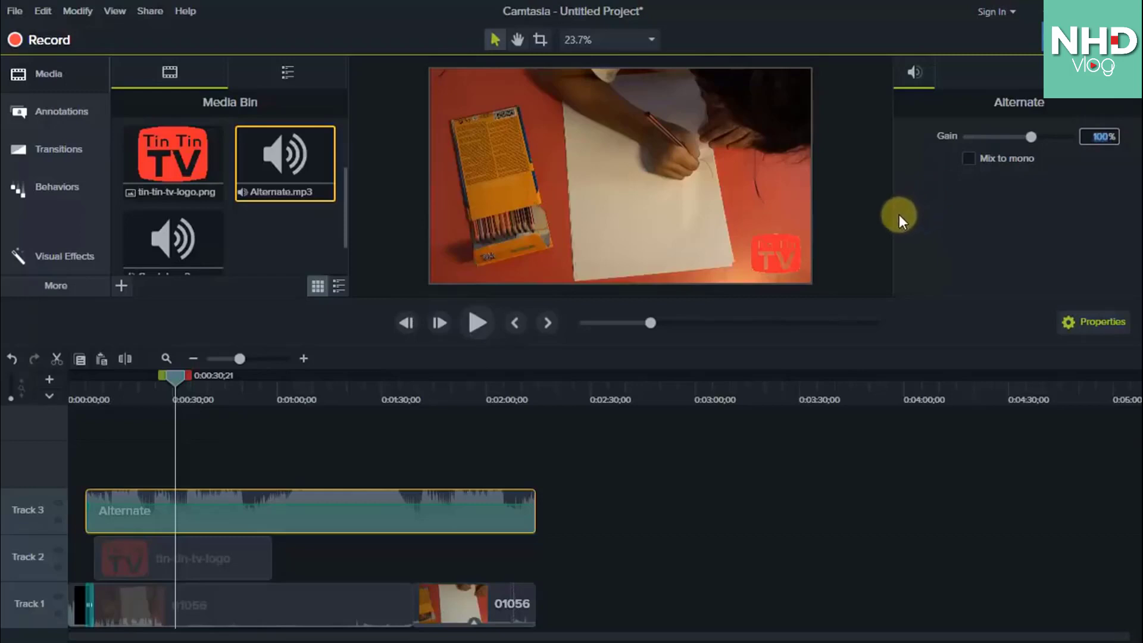
type("50")
key("Return")
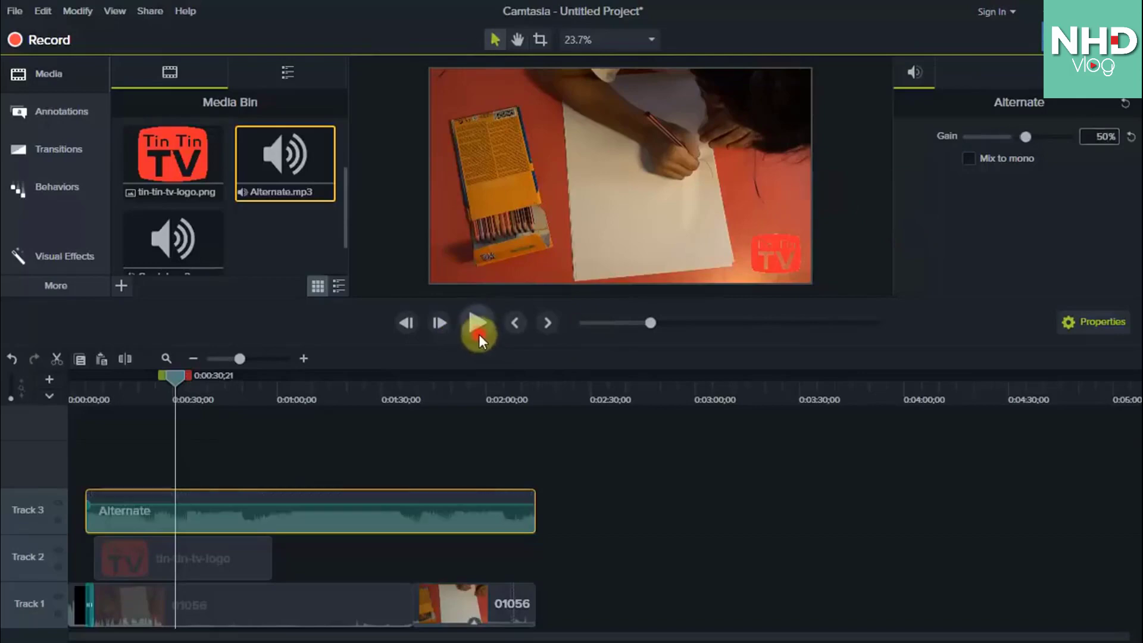
left_click(479, 334)
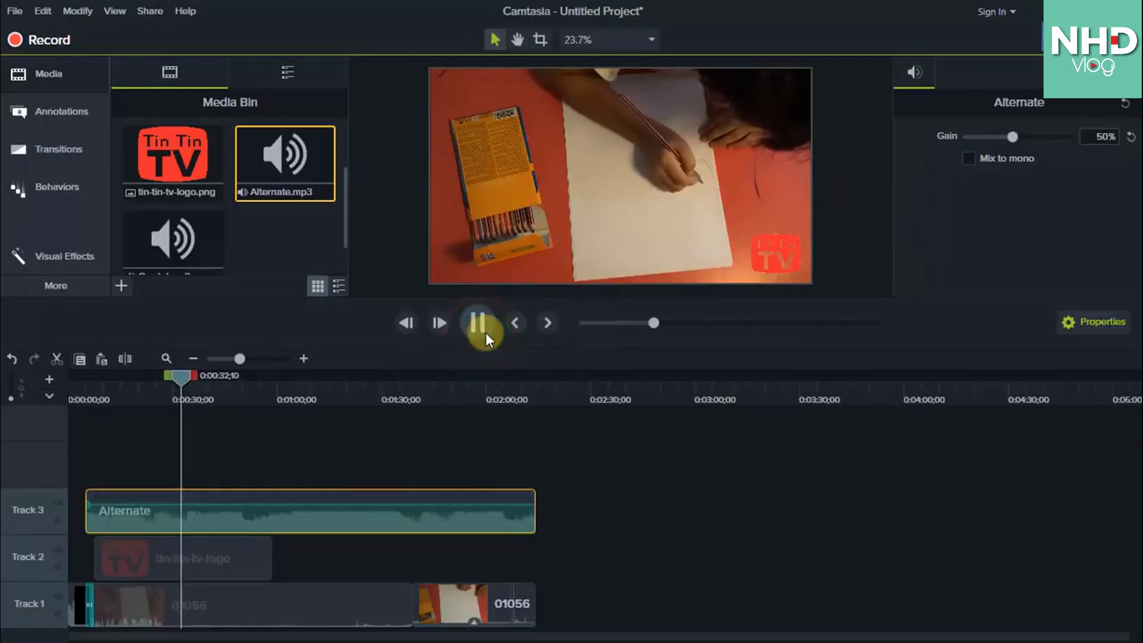
Set the Alternate audio's gain to 30% and check the sound up to 0:00:55;11.
left_click(1097, 136)
type("30")
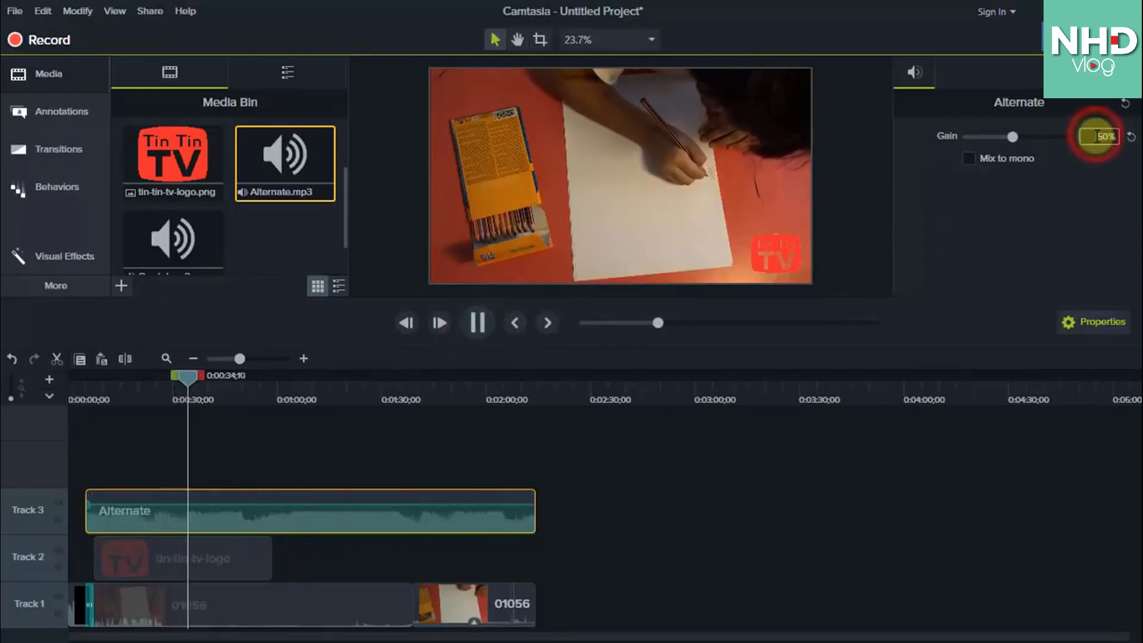
key("Delete")
key("Delete")
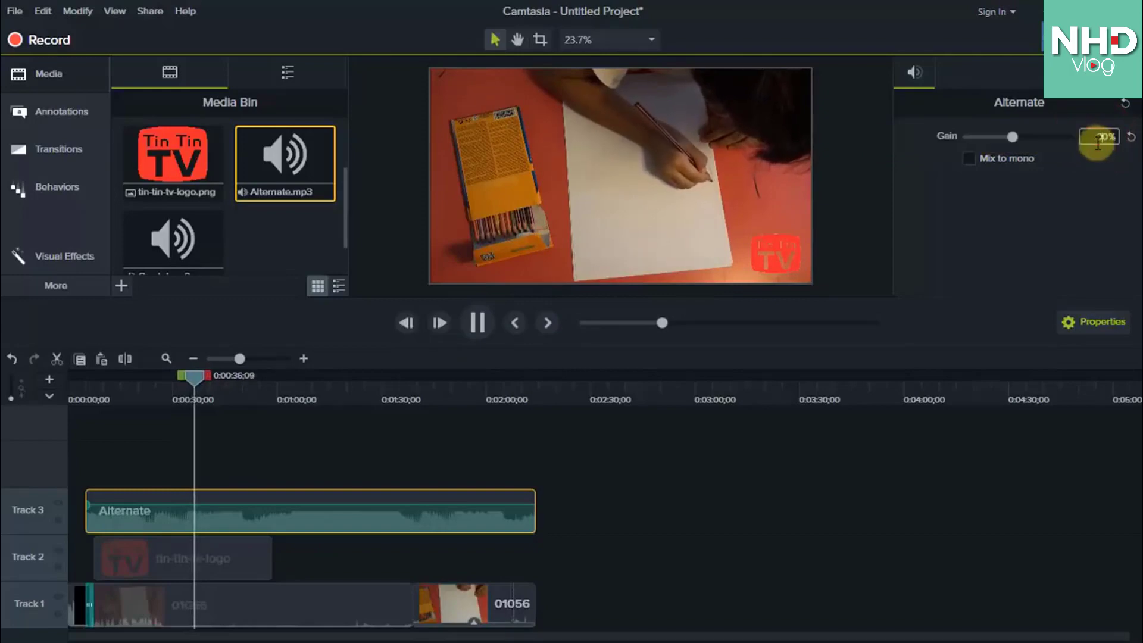
key("Return")
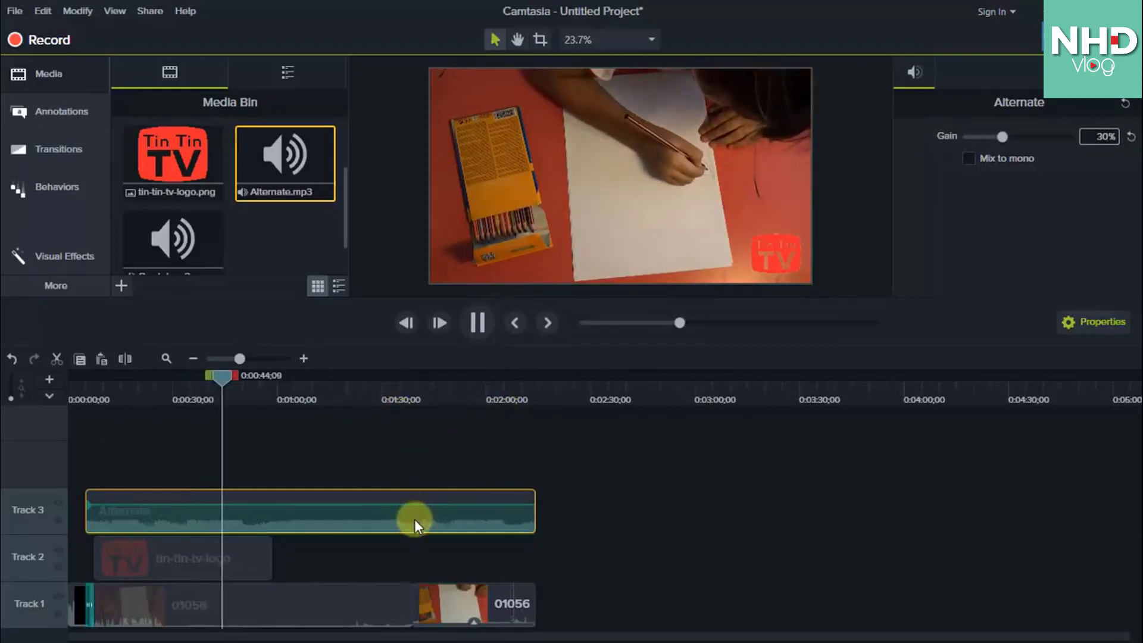
left_click(260, 393)
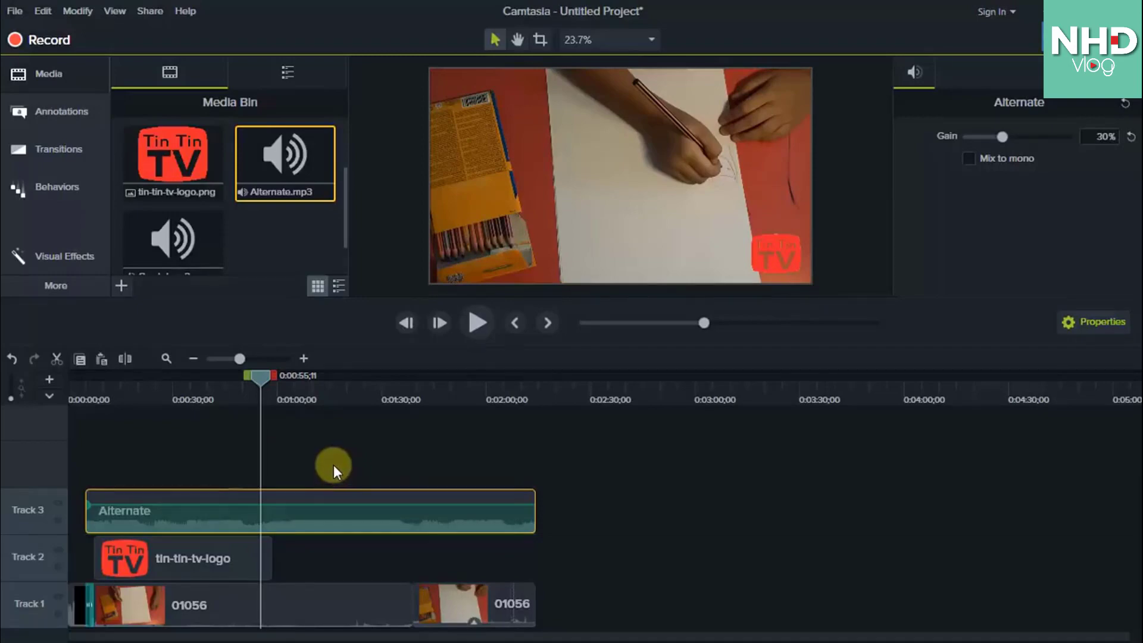
Apply the Noise Removal audio effect to the first 01056 clip on Track 1 and preview it from 0:00:55;11.
left_click(76, 285)
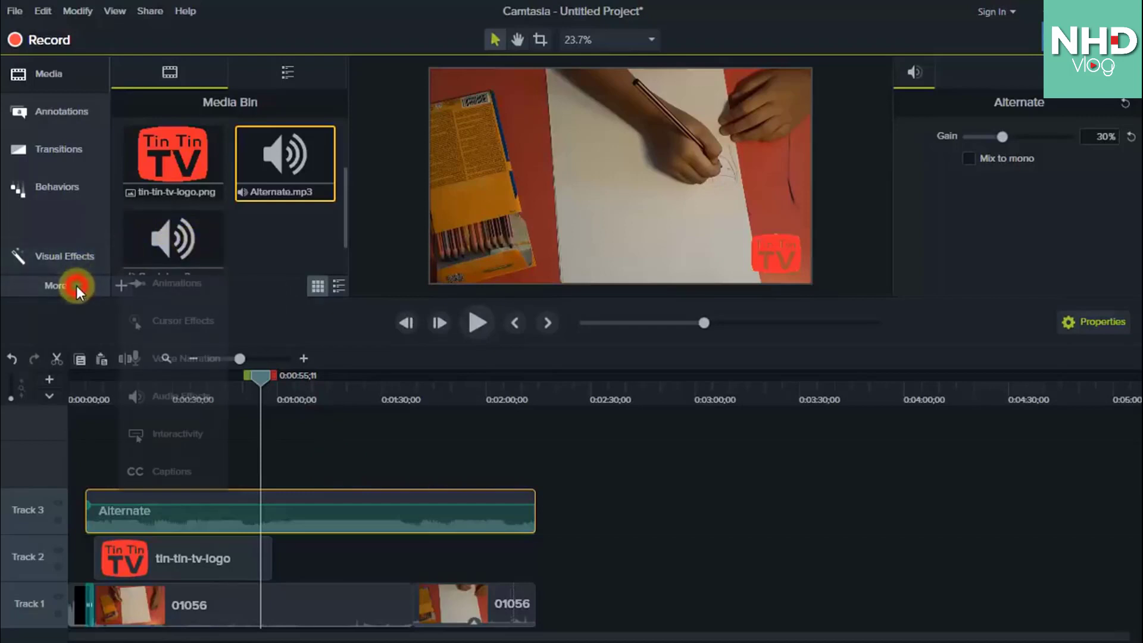
left_click(187, 399)
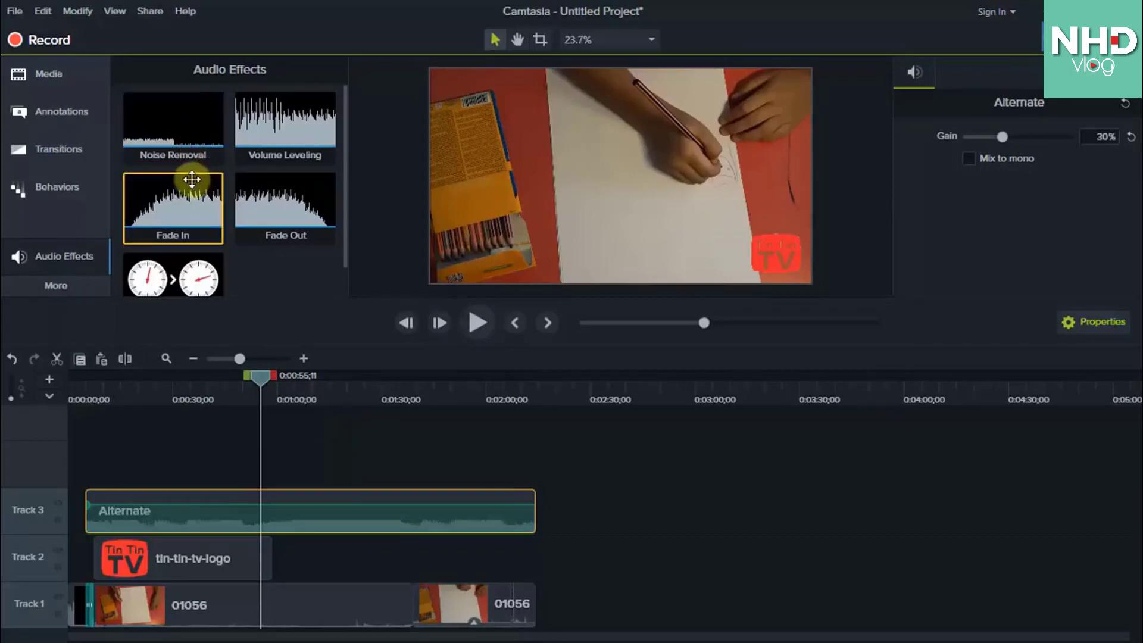
left_click_drag(171, 135, 320, 610)
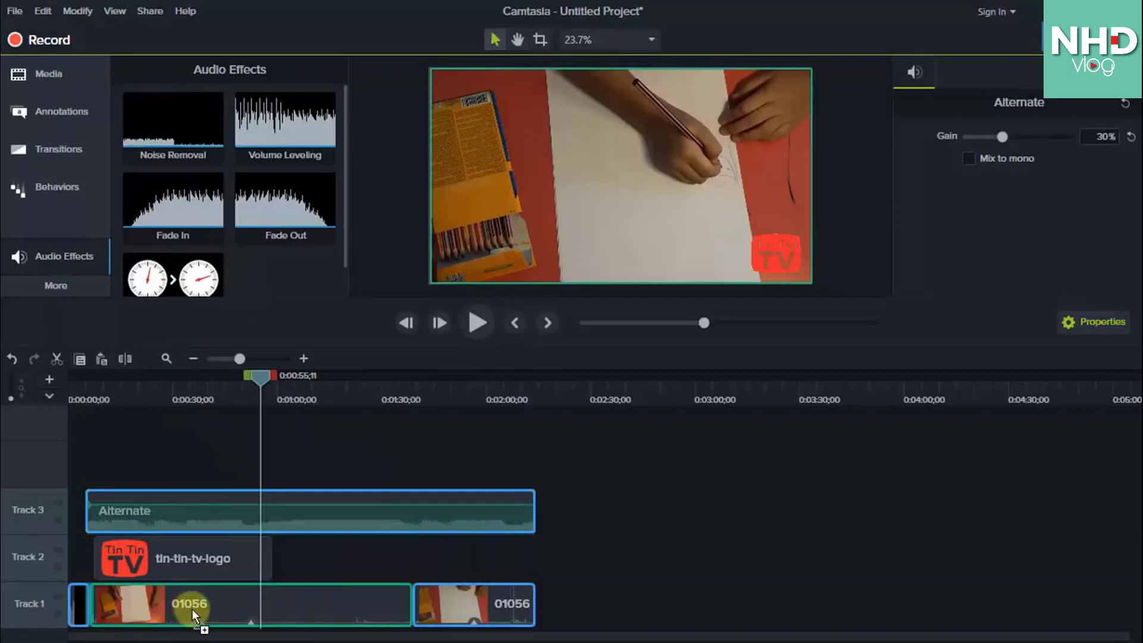
left_click_drag(180, 606, 180, 605)
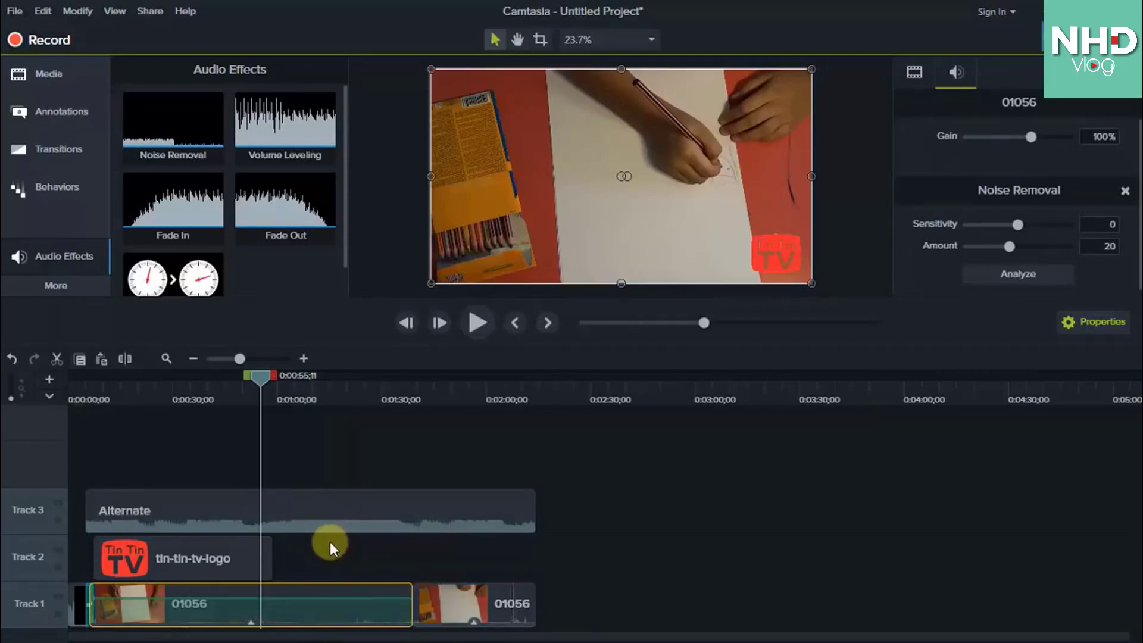
left_click(477, 330)
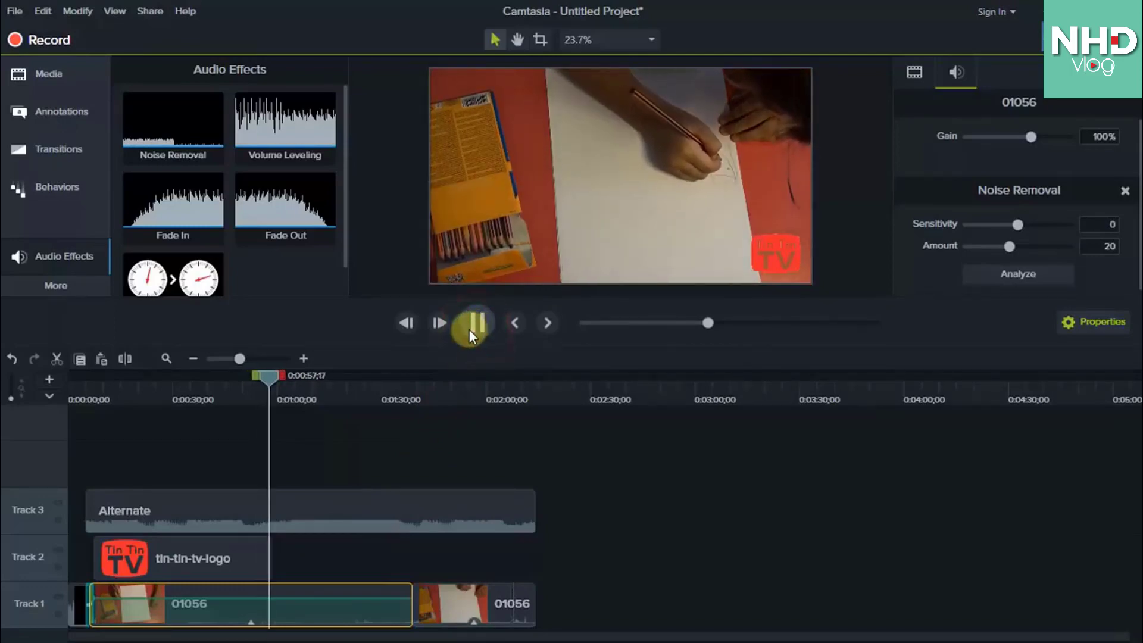
left_click(480, 325)
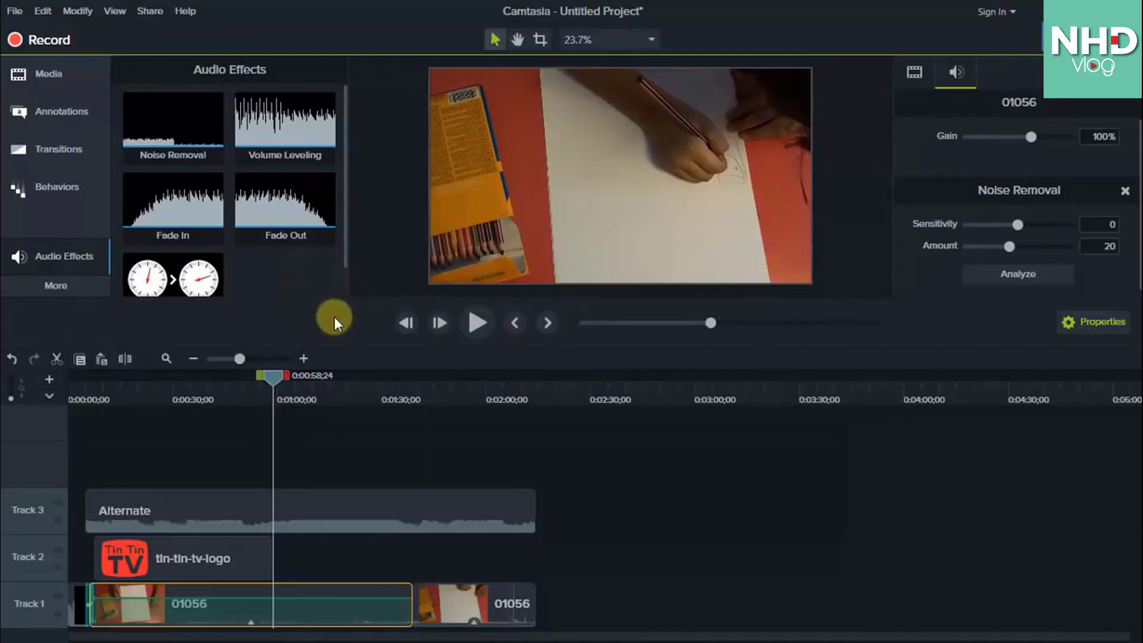
Preview the ending of the project from 0:02:10;06 to hear how the music stops.
left_click(521, 398)
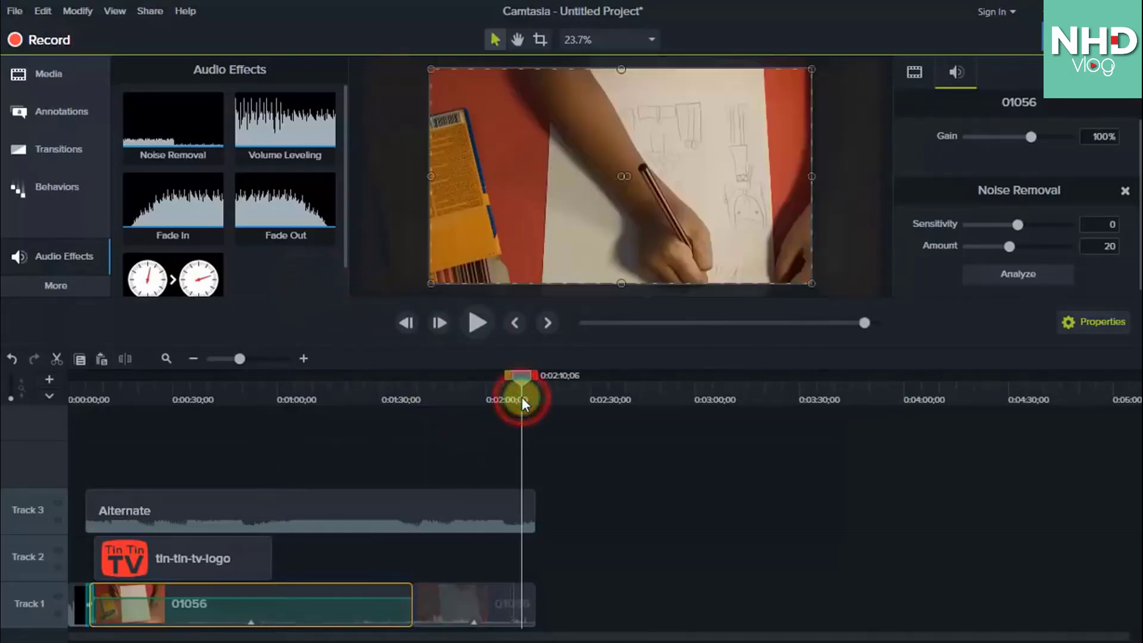
left_click(485, 330)
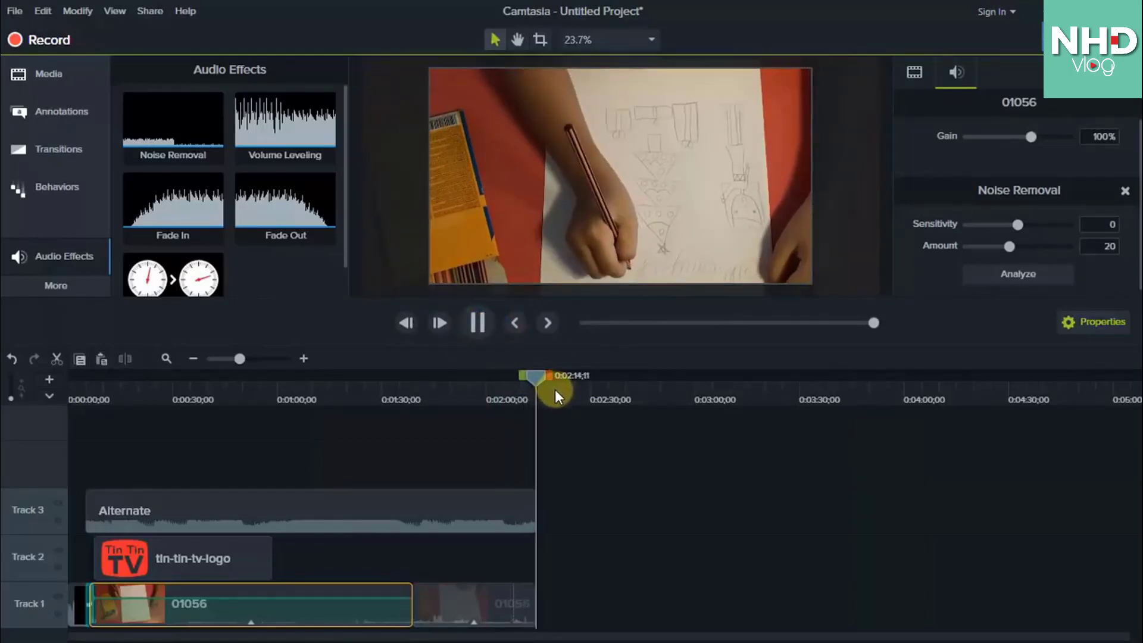
key("space")
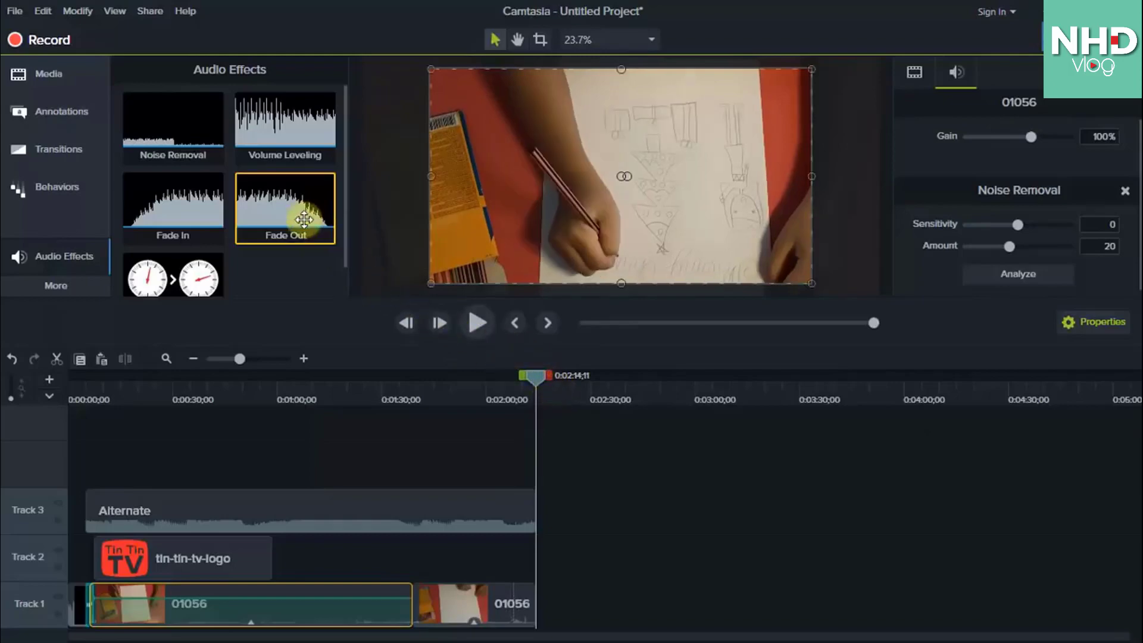
Apply the Fade Out audio effect to the Alternate audio on Track 3 and preview the ending from 0:02:09;29.
left_click_drag(301, 218, 324, 228)
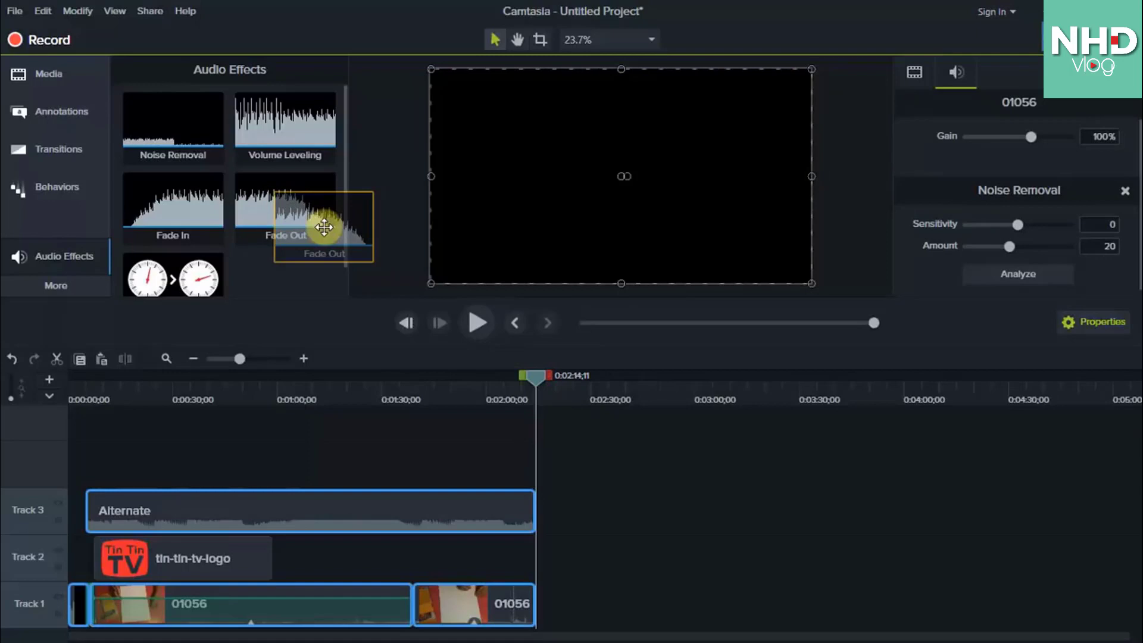
left_click_drag(324, 227, 526, 519)
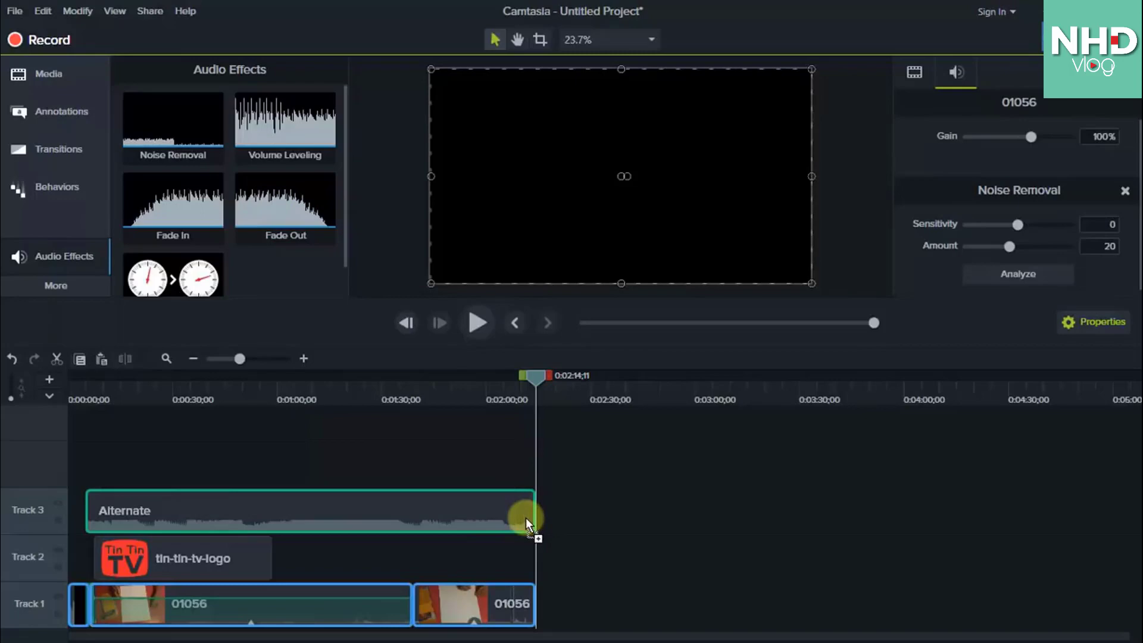
left_click_drag(526, 517, 526, 519)
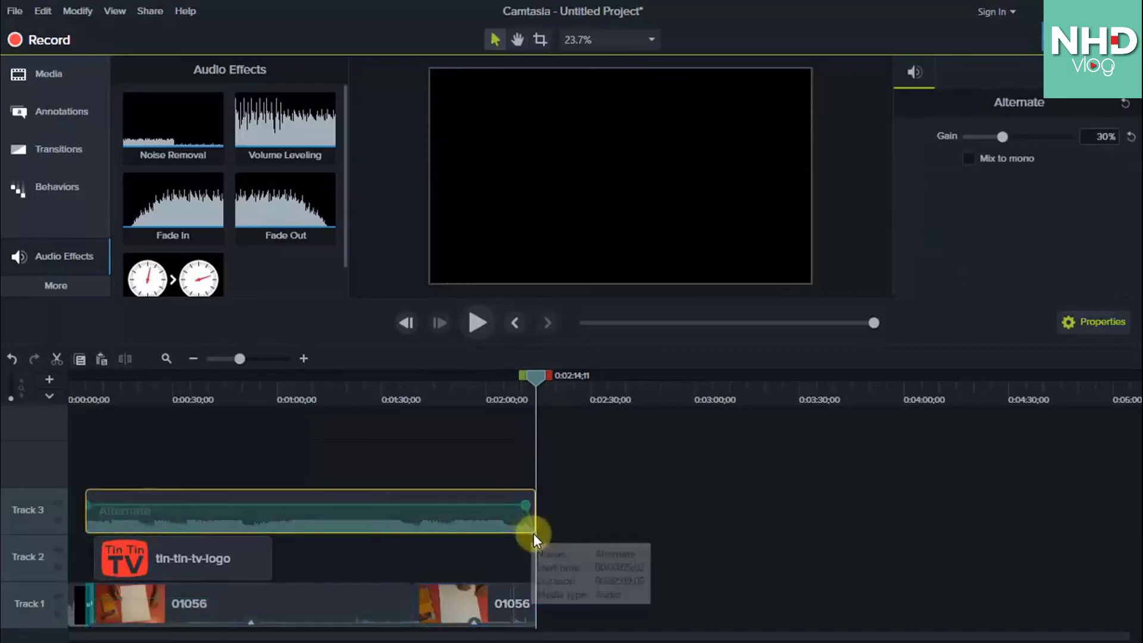
left_click(521, 398)
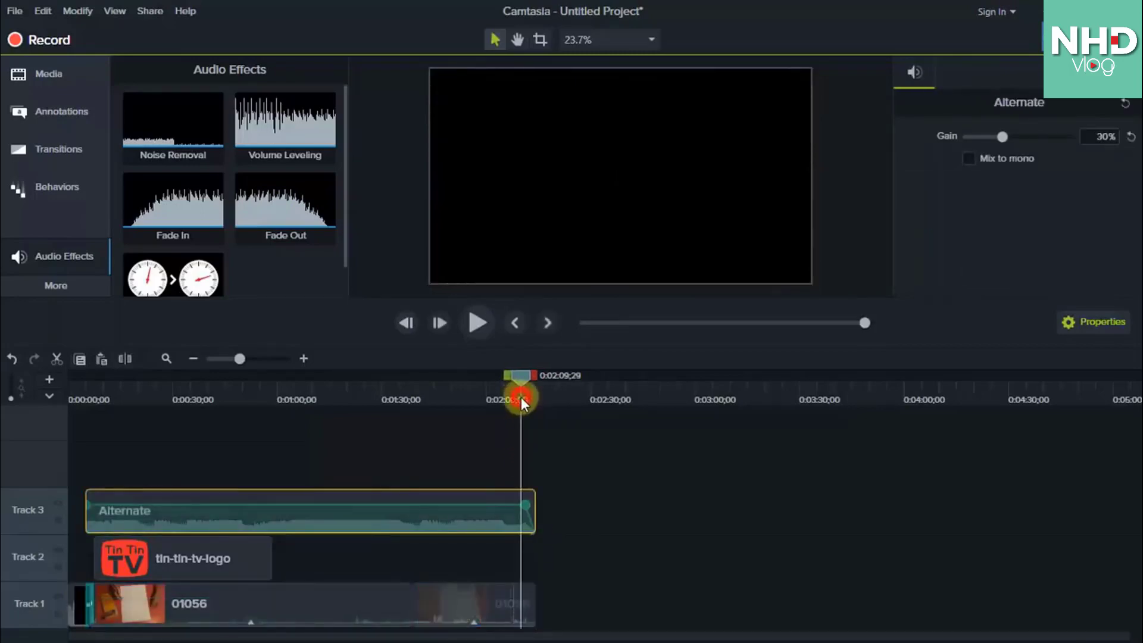
left_click(478, 324)
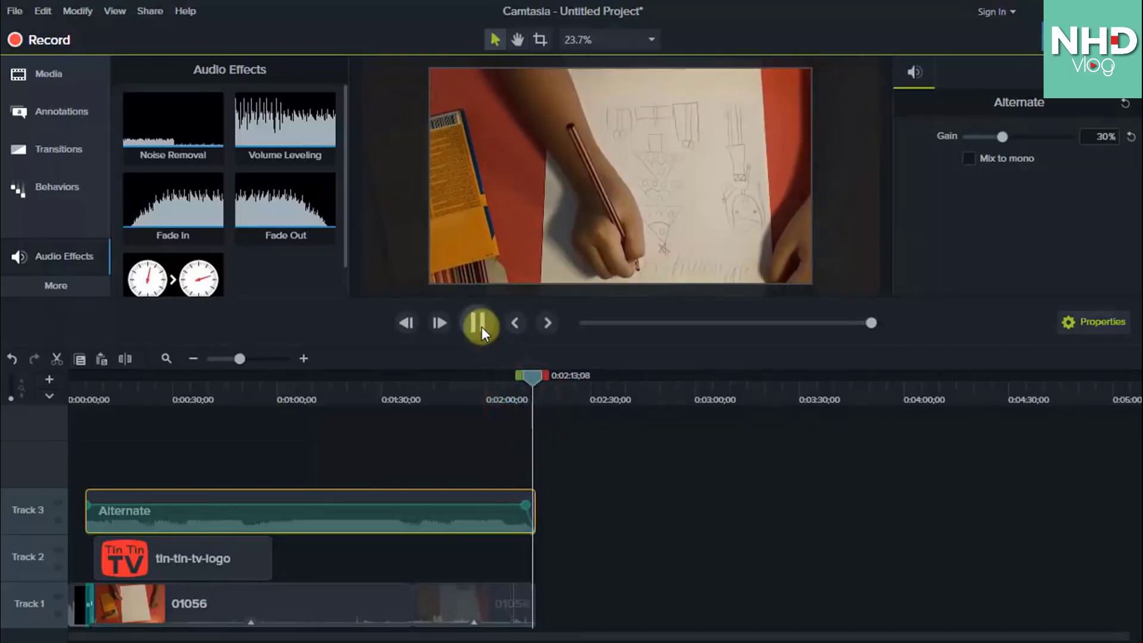
left_click(479, 324)
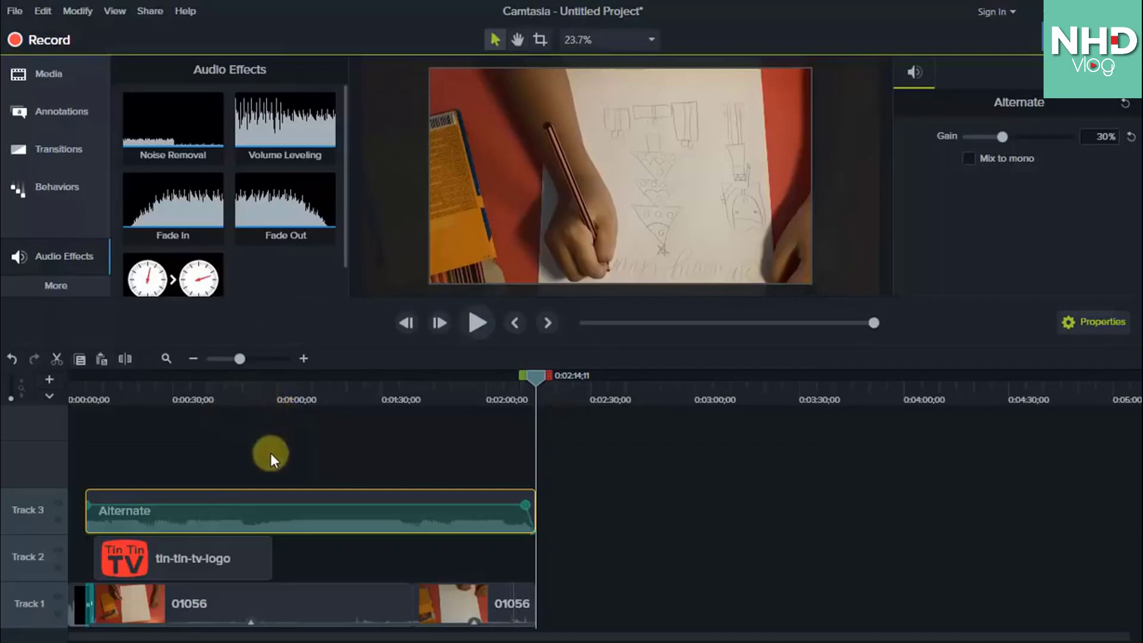
Raise the first 01056 clip's audio gain to 250%.
left_click(270, 608)
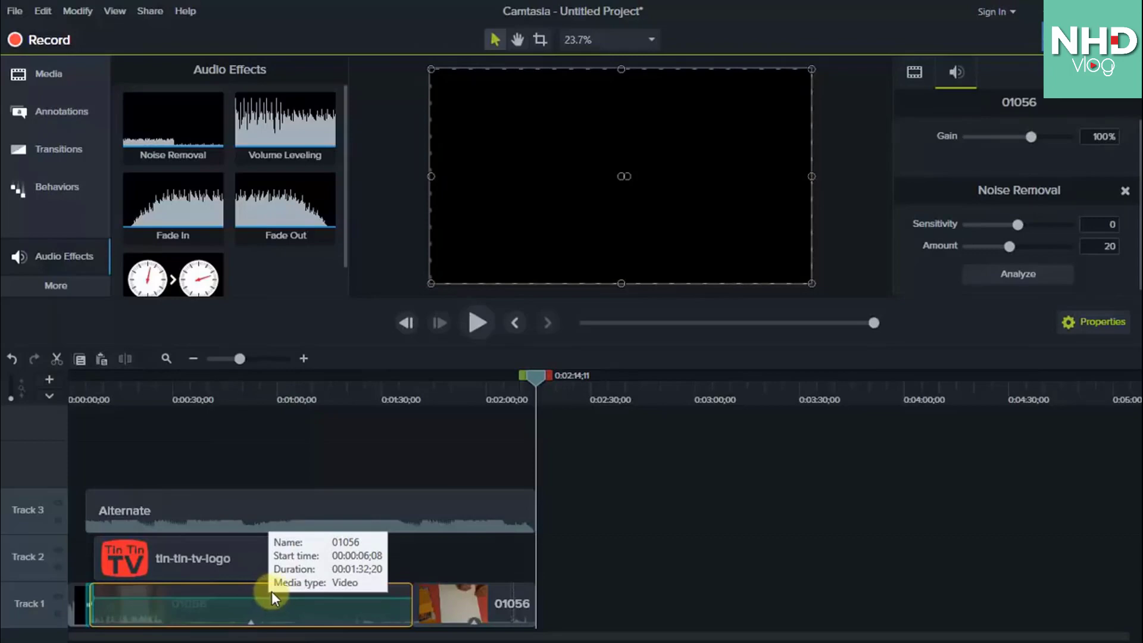
left_click(299, 608)
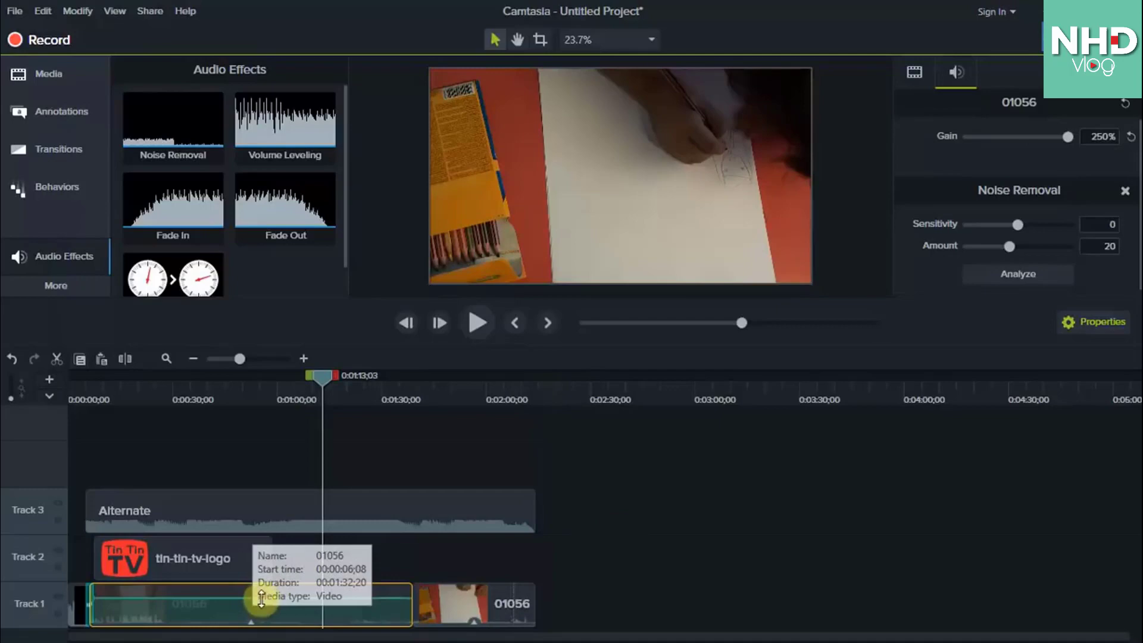
mouse_move(261, 600)
left_mouse_down()
mouse_move(265, 592)
mouse_move(255, 613)
mouse_move(254, 602)
left_mouse_up()
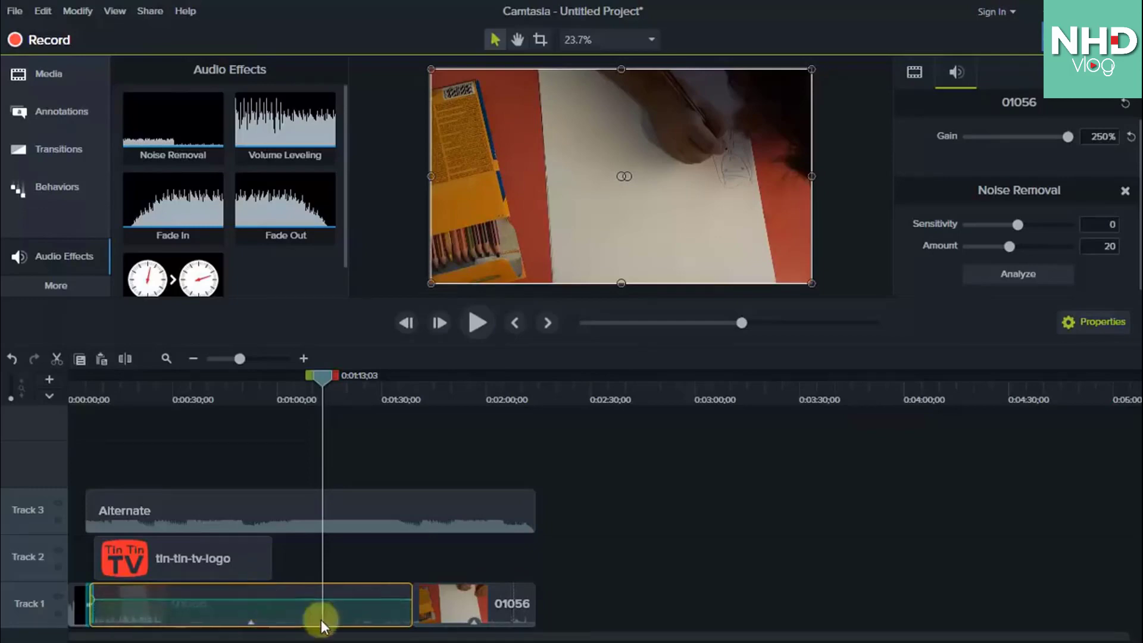
left_click(359, 591)
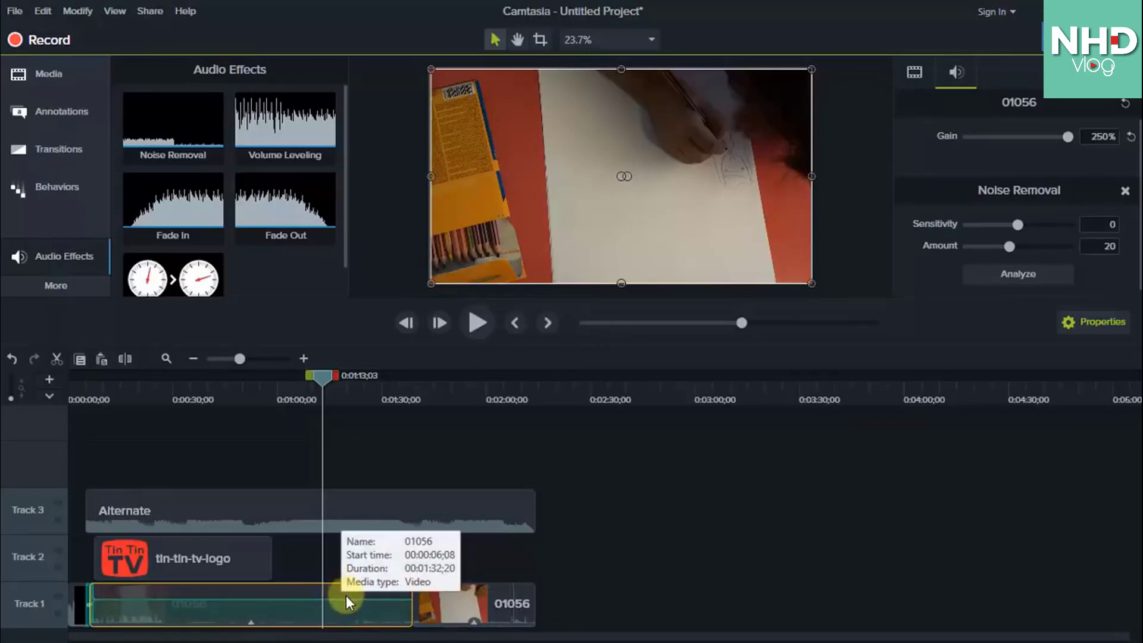
Separate the audio from the video of the first 01056 clip on Track 1 and delete the separated audio.
right_click(266, 591)
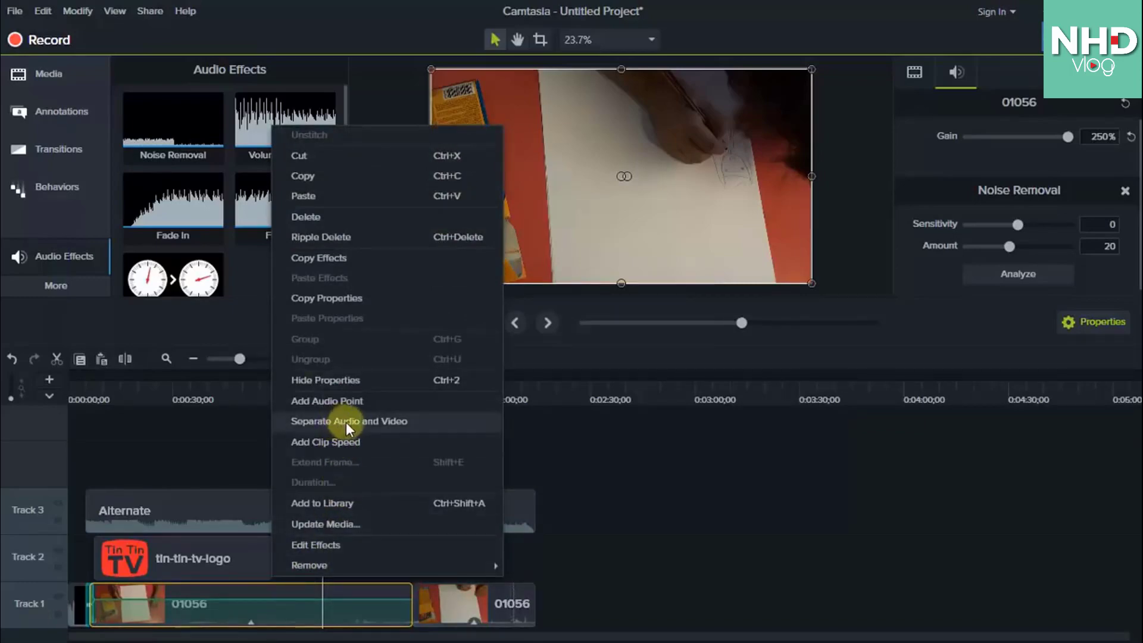
left_click(367, 423)
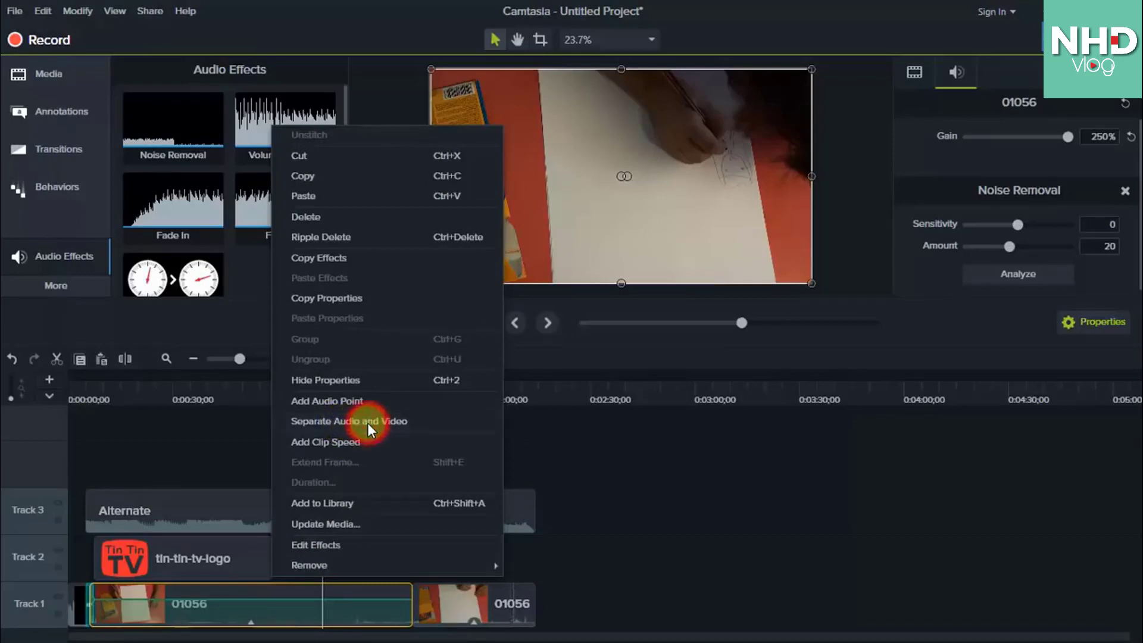
left_click(134, 602)
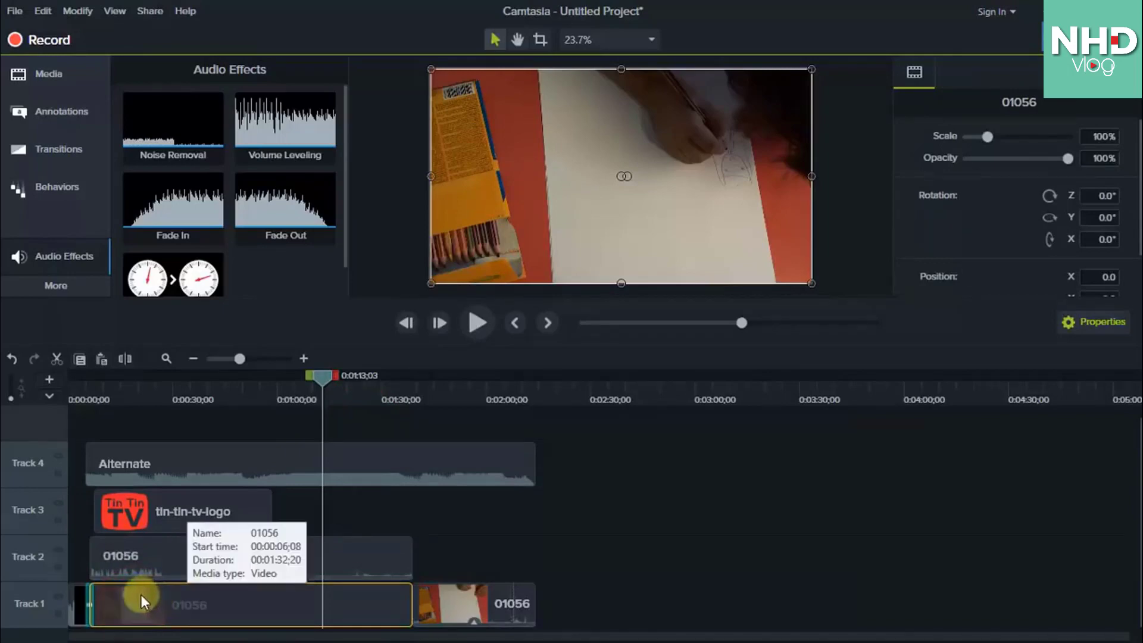
left_click(187, 556)
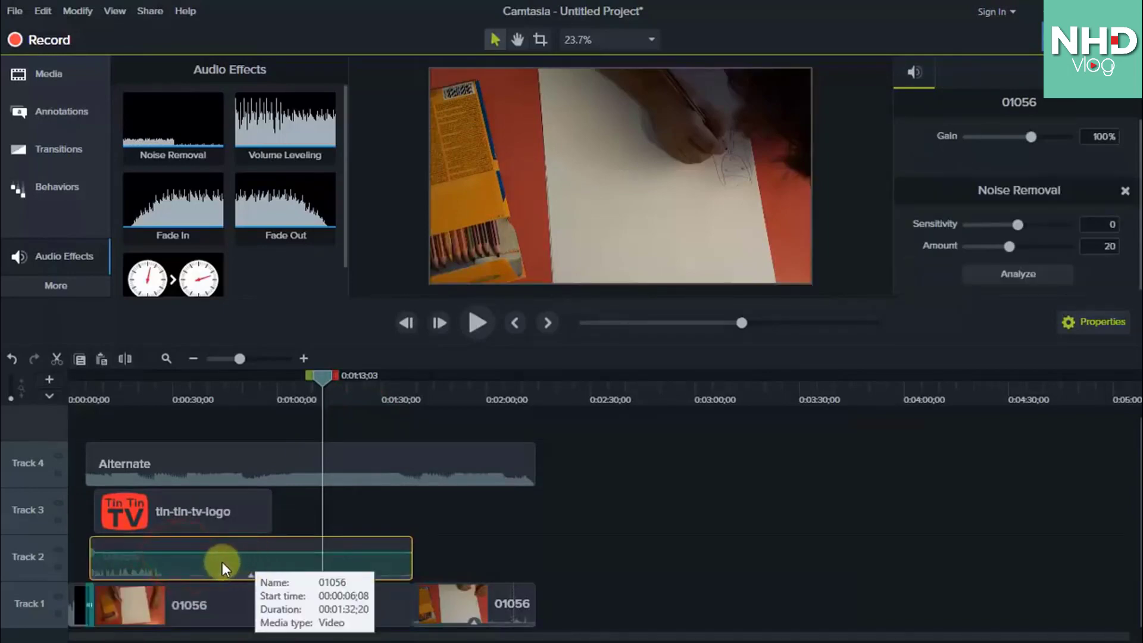
key("Delete")
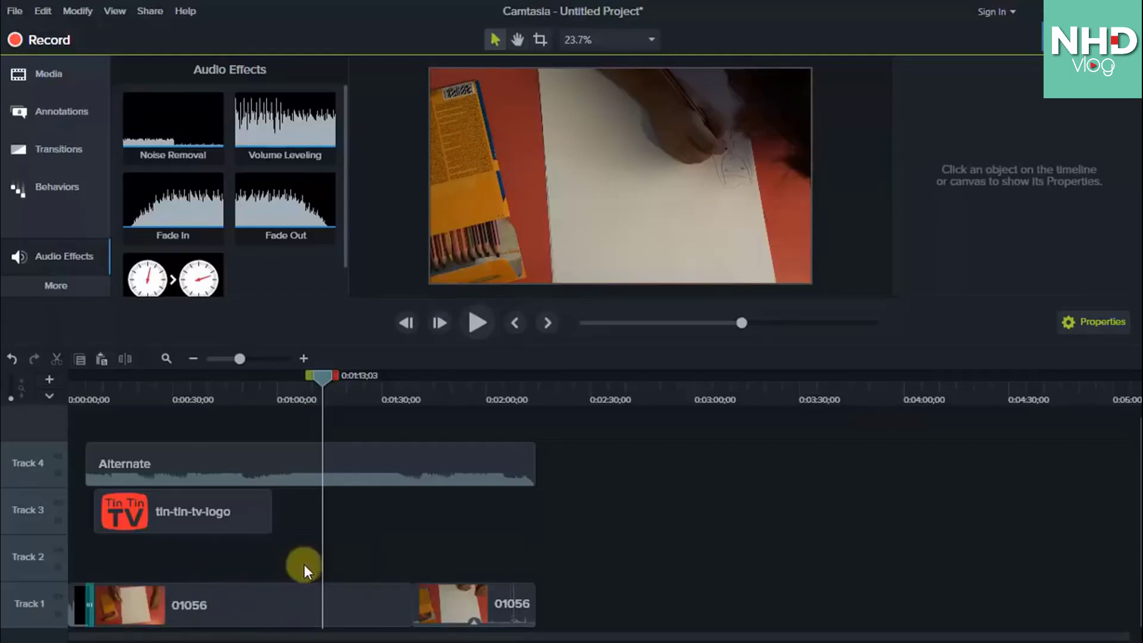
Silence the audio on all tracks from 0:01:40;12 to 0:01:53;26.
left_click(435, 603)
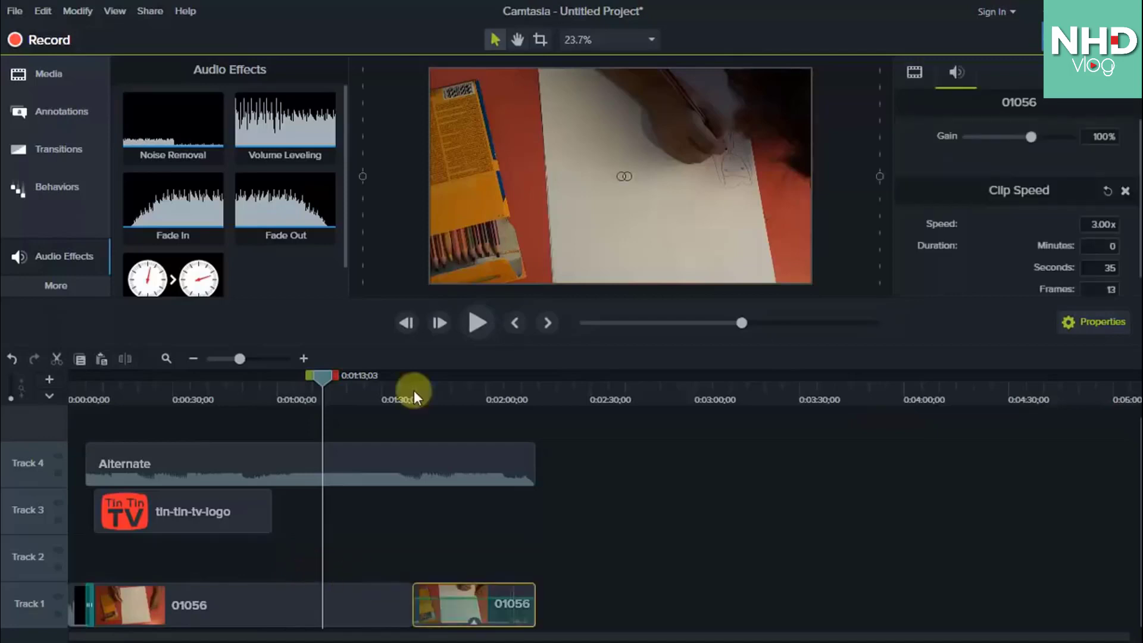
left_click(418, 395)
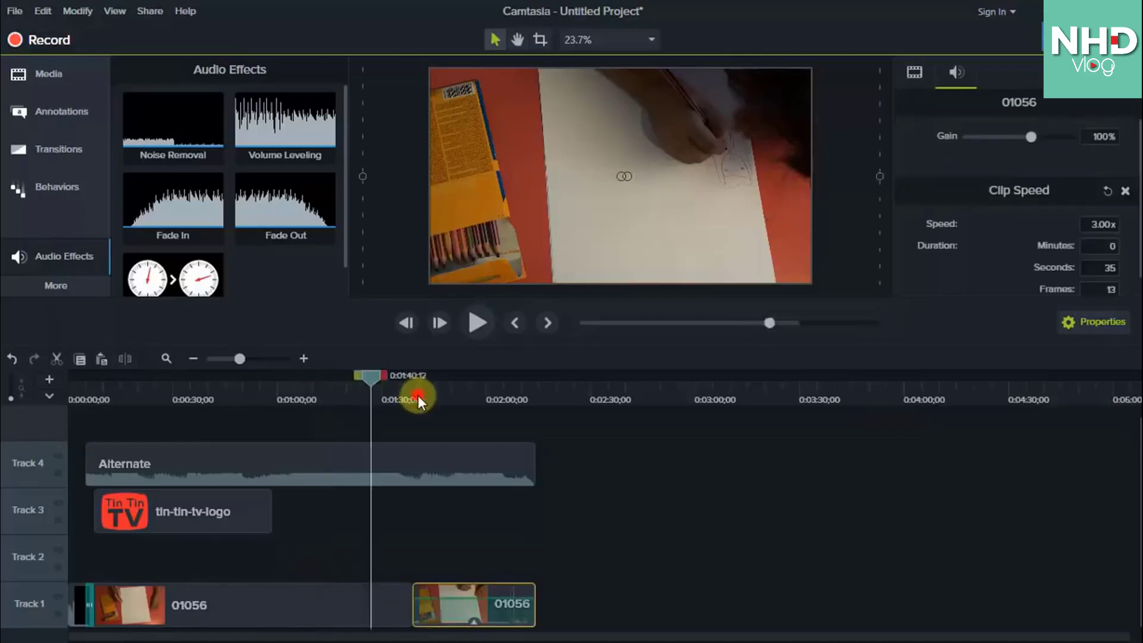
left_click_drag(431, 374, 478, 377)
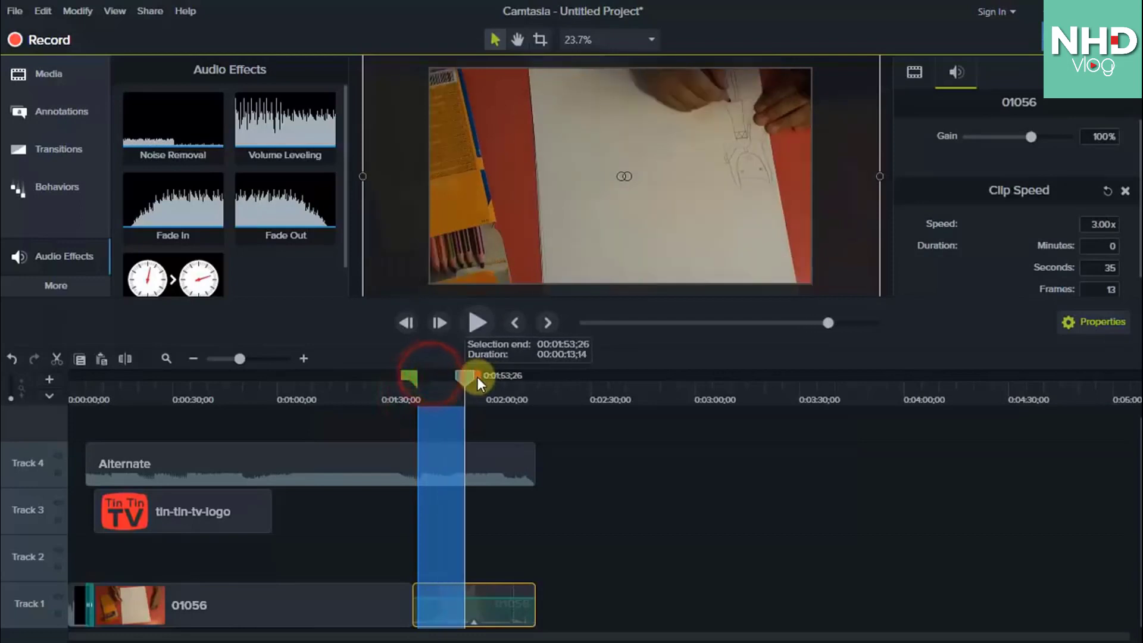
right_click(441, 438)
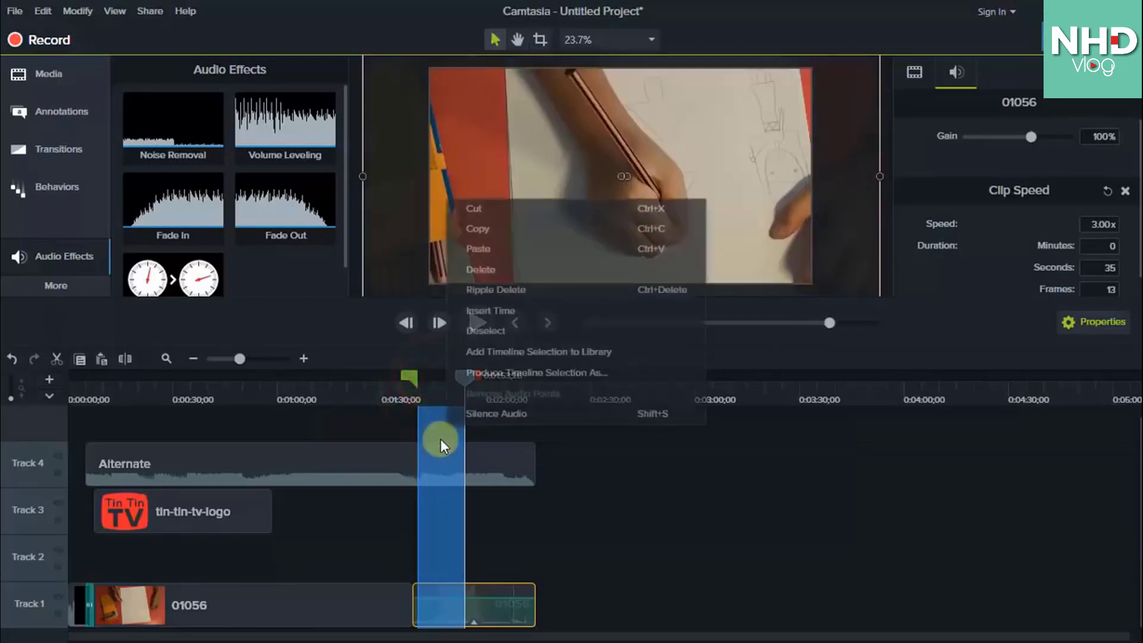
left_click(506, 416)
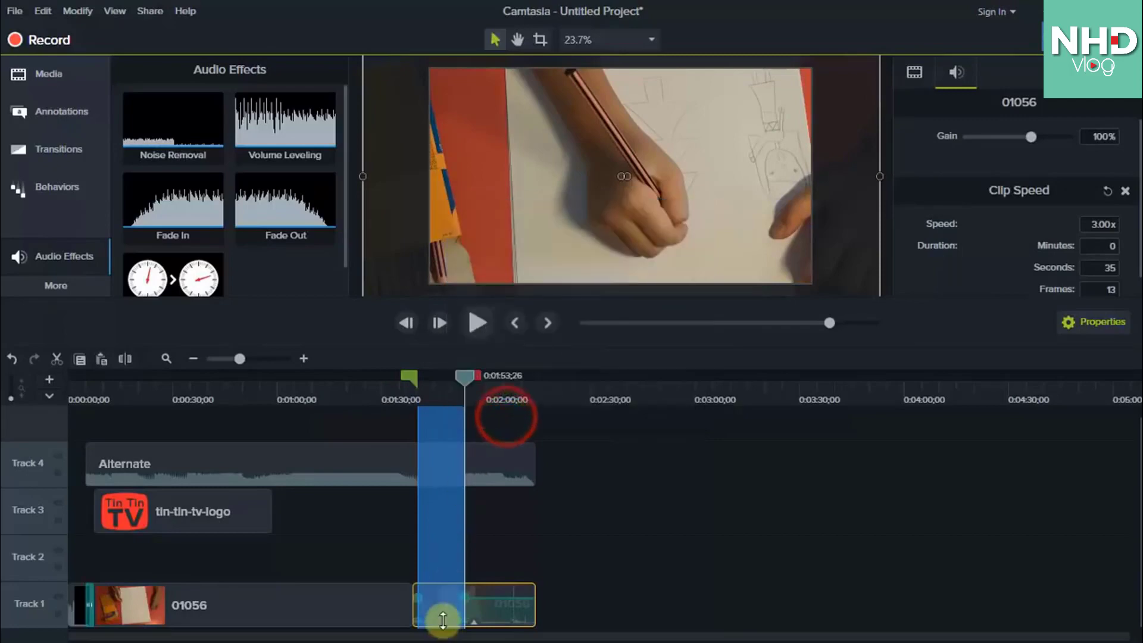
left_click(492, 561)
left_click(395, 464)
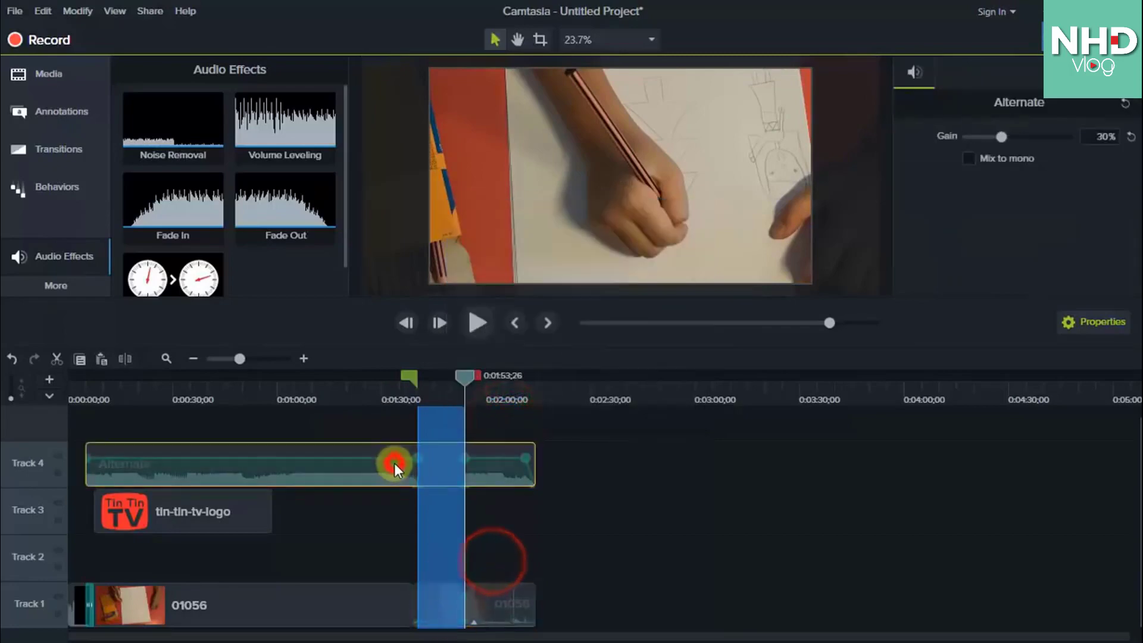
Preview the silenced section of the timeline and undo the silencing.
left_click(389, 400)
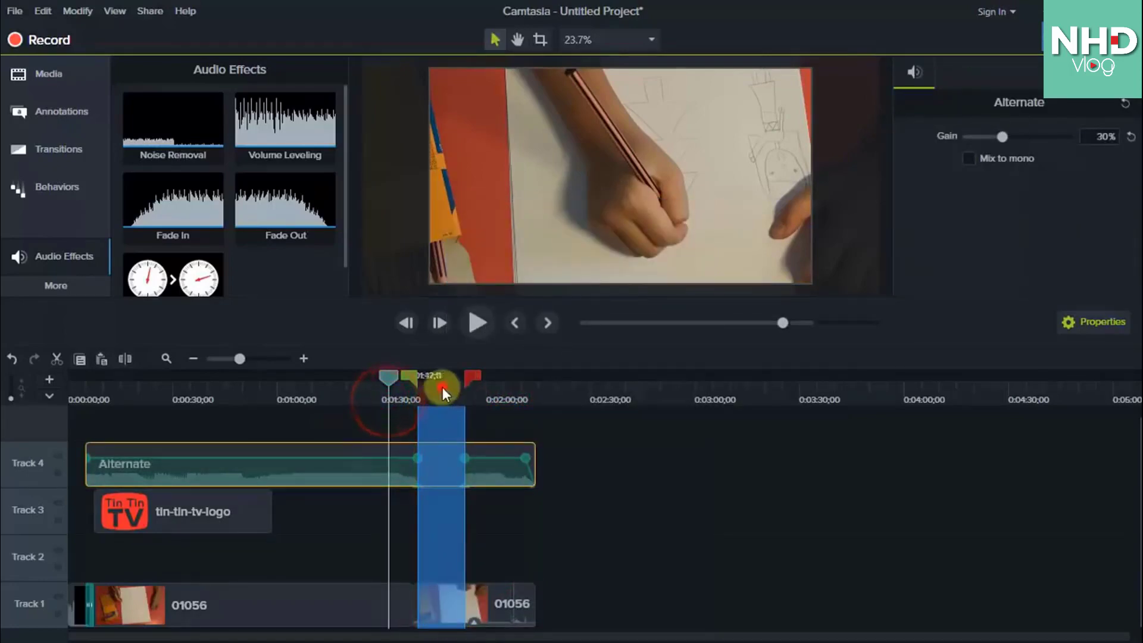
left_click(442, 387)
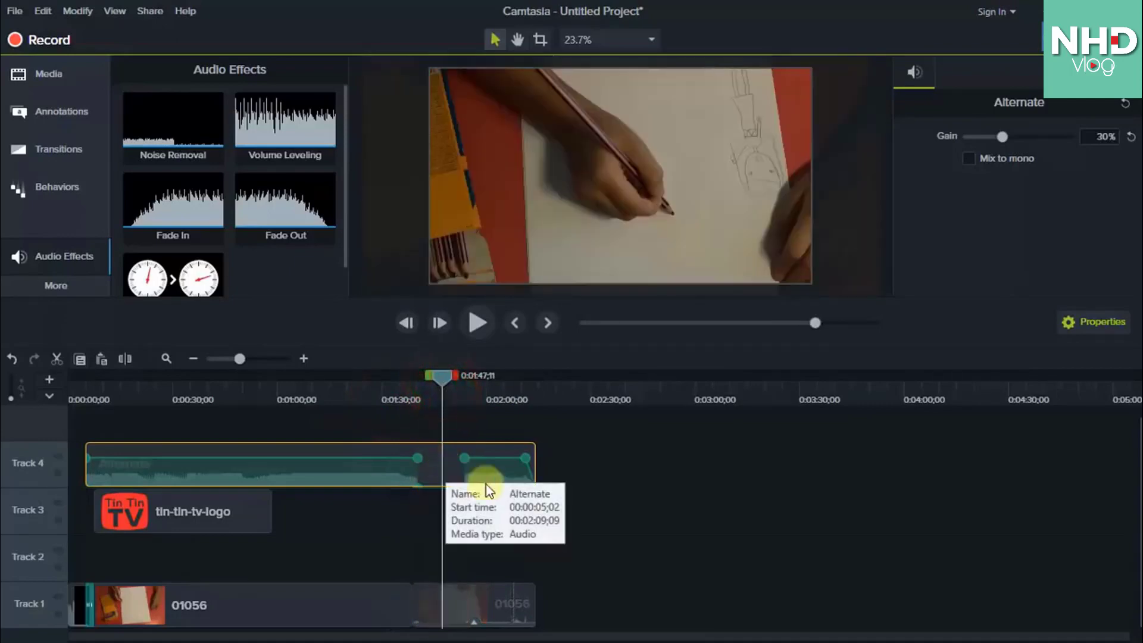
left_click(474, 324)
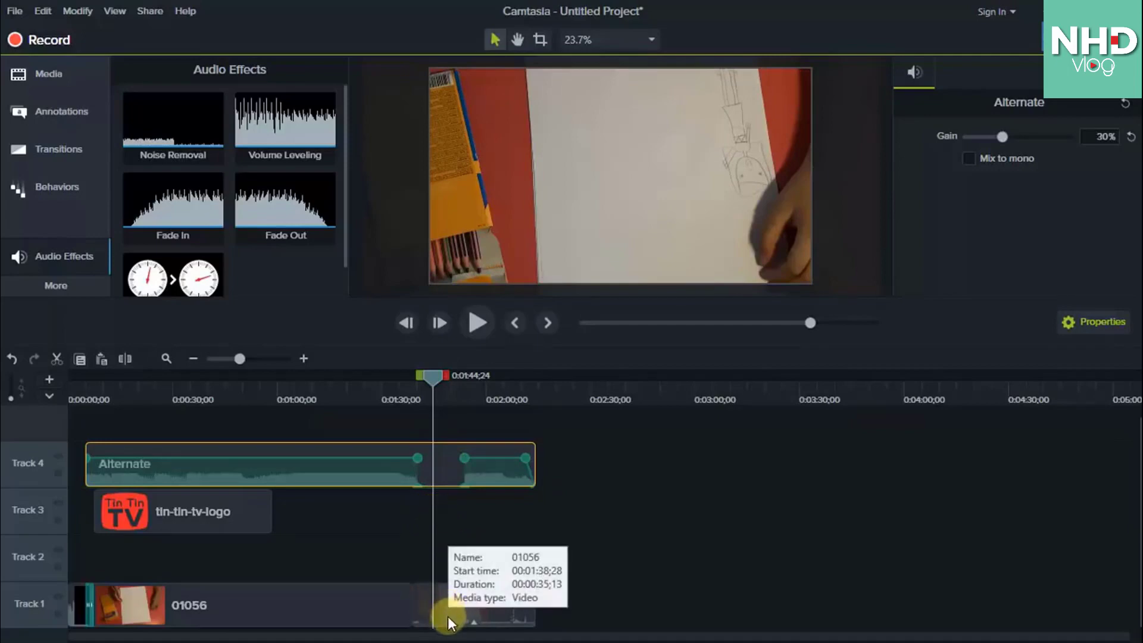
left_click(399, 541)
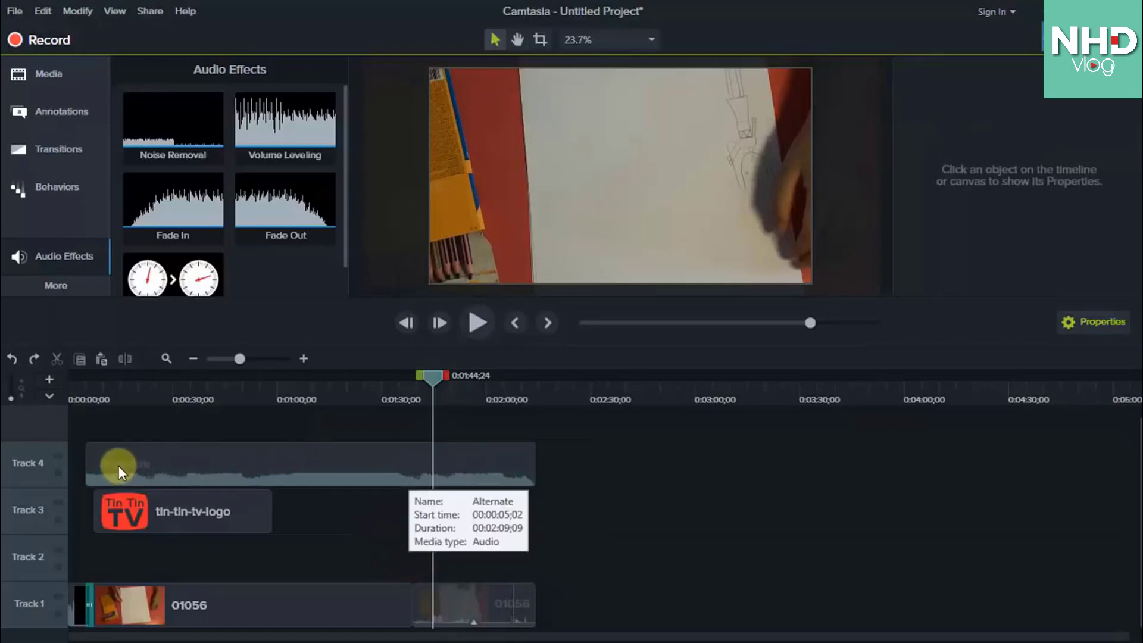
Disable Track 4 and preview the project from 0:01:44;24 without the Alternate music.
left_click(58, 458)
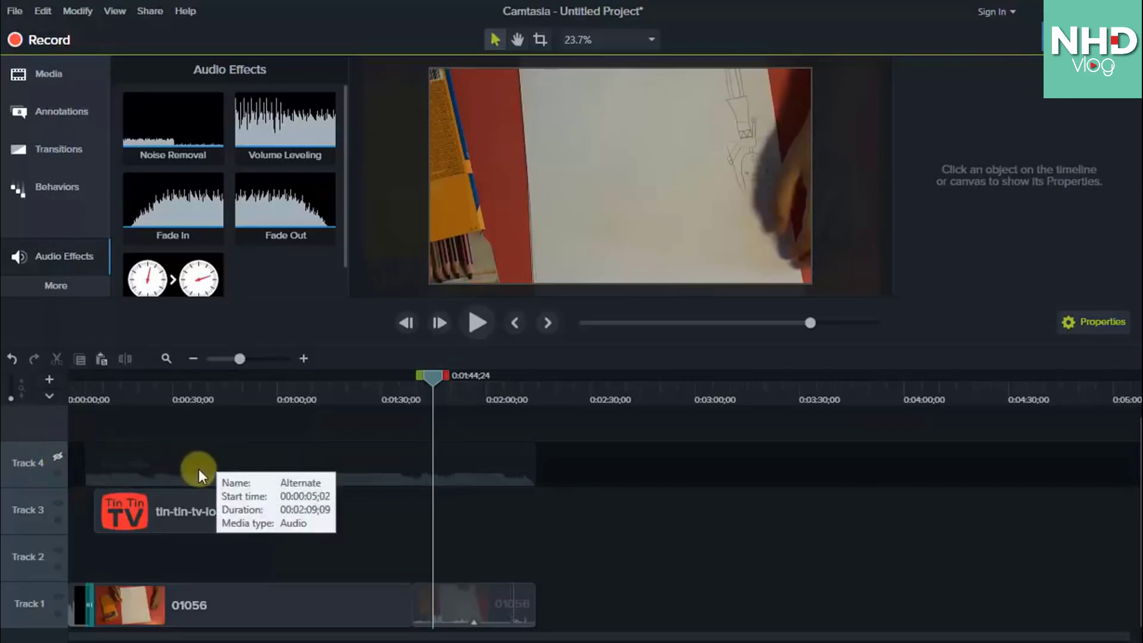
left_click(56, 456)
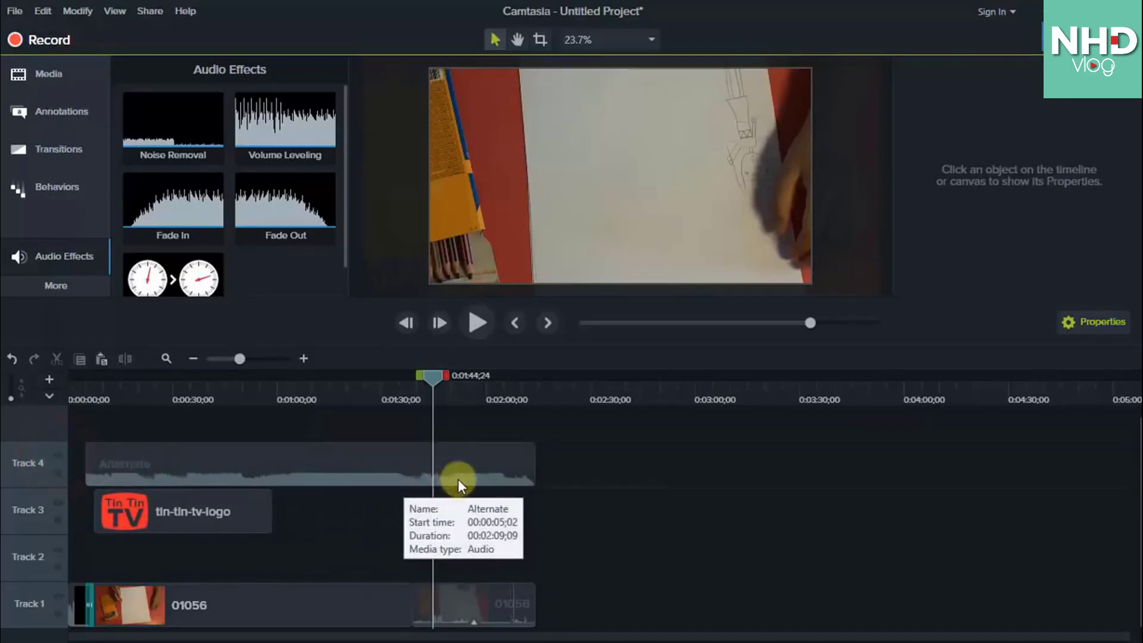
left_click(57, 456)
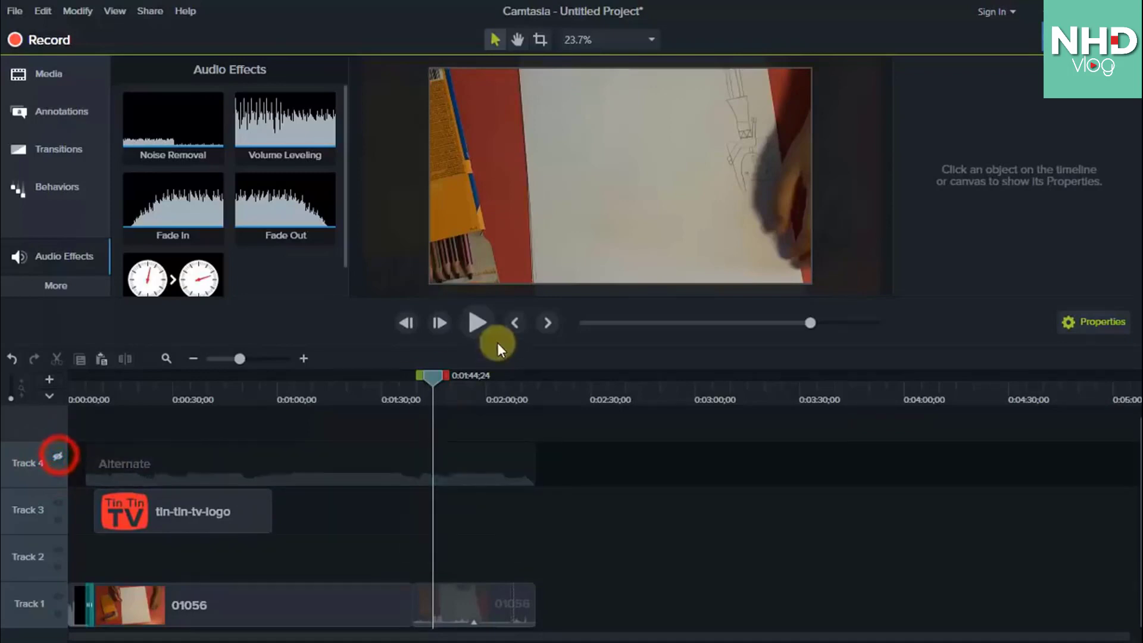
left_click(471, 325)
left_click(481, 325)
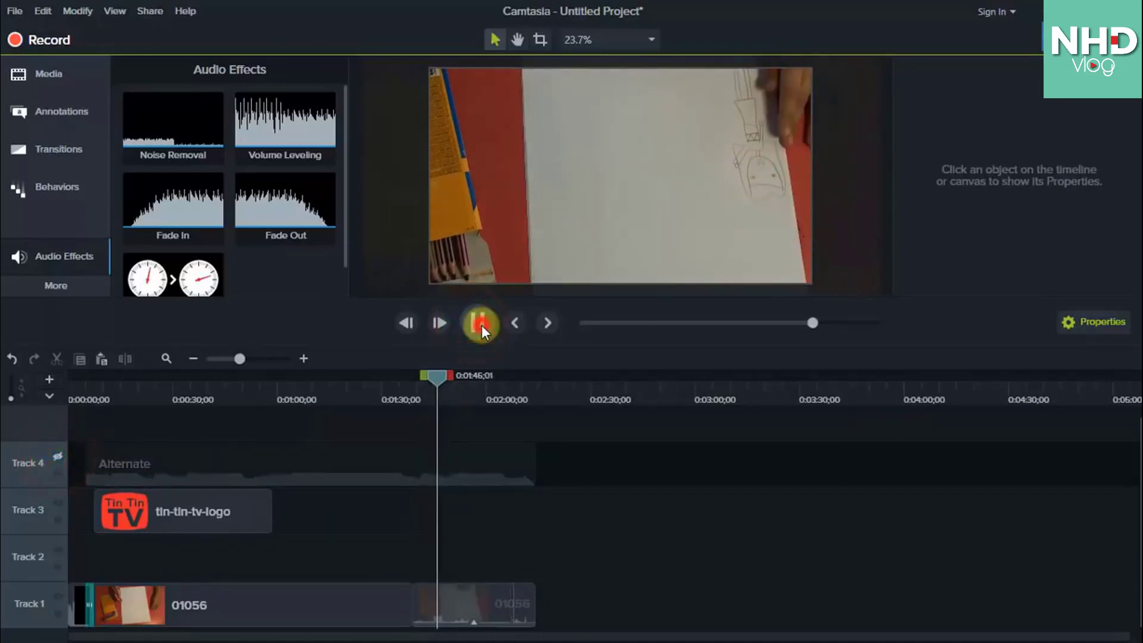
Enable Track 4 again and preview the project from 0:01:46;06 with the music.
left_click(58, 456)
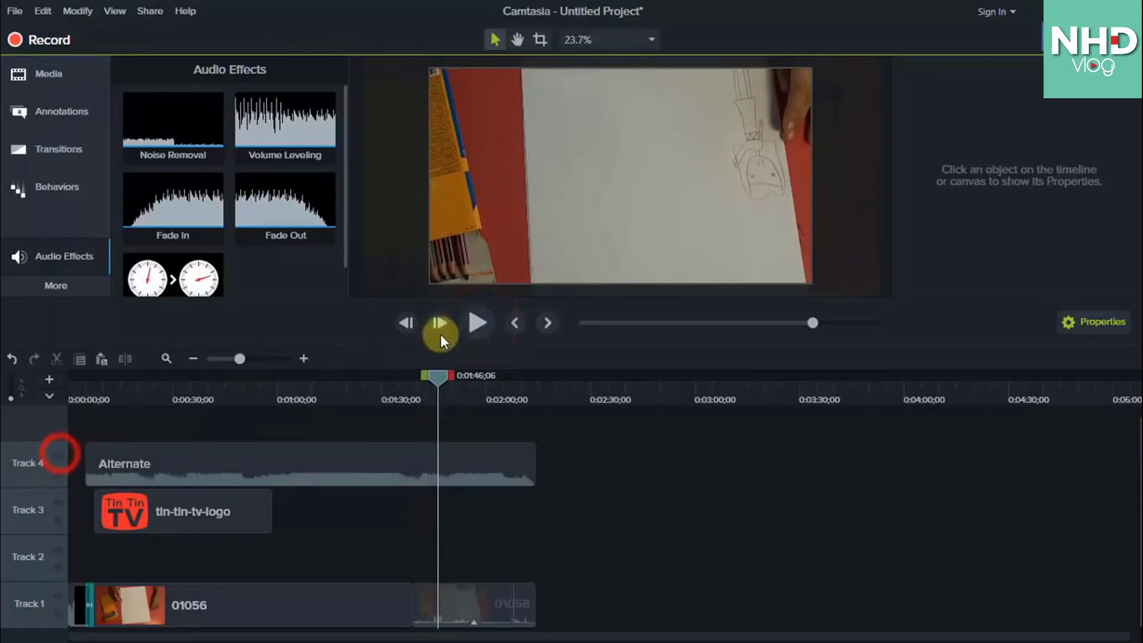
left_click(479, 327)
left_click(486, 329)
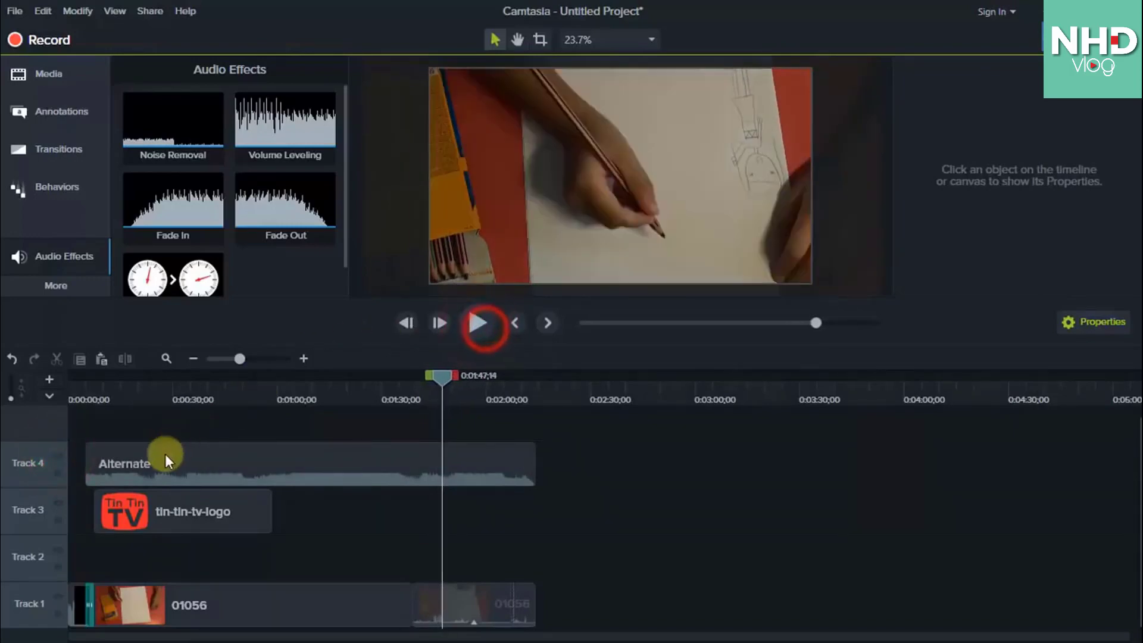
Lock Track 4 and silence the audio of the unlocked tracks from 0:01:47;14 to 0:01:57;17.
left_click(58, 473)
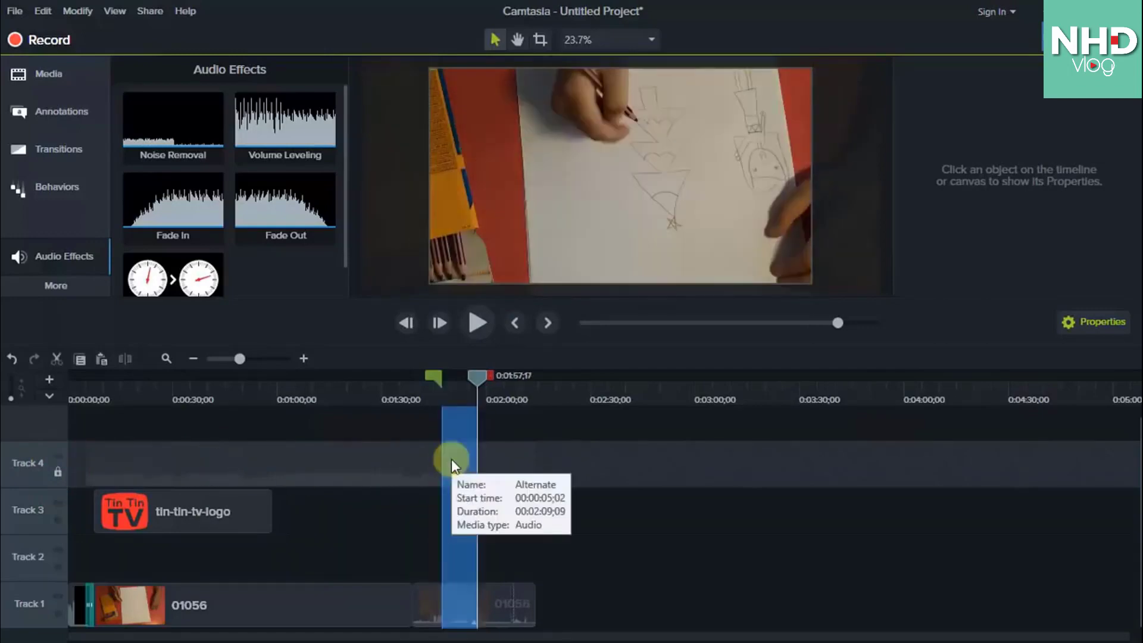
right_click(462, 569)
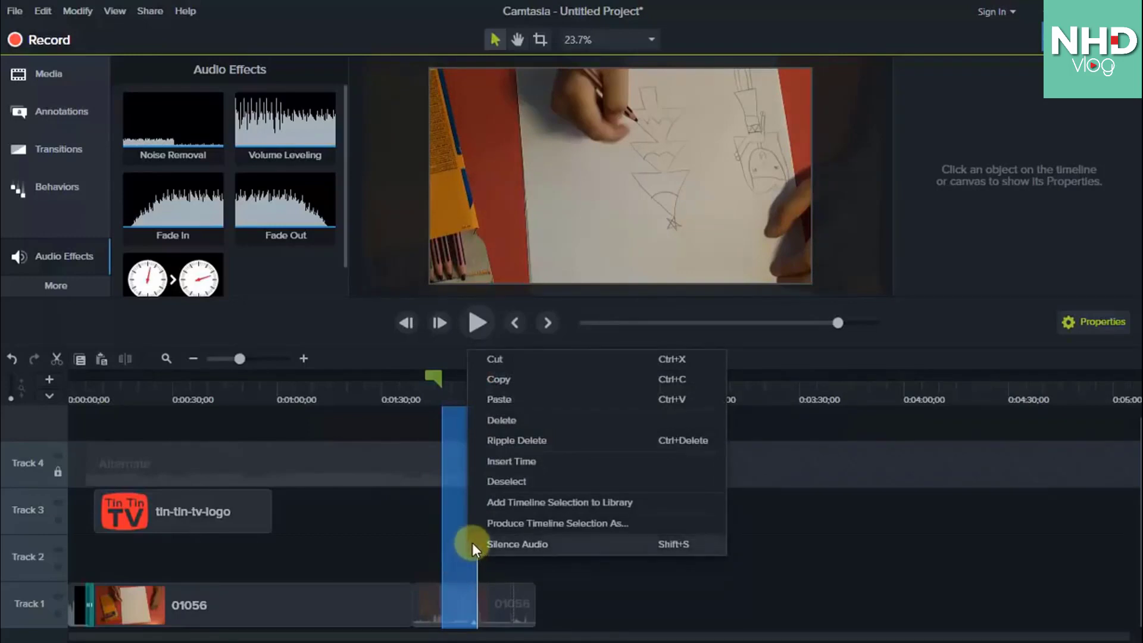
left_click(473, 543)
left_click(496, 471)
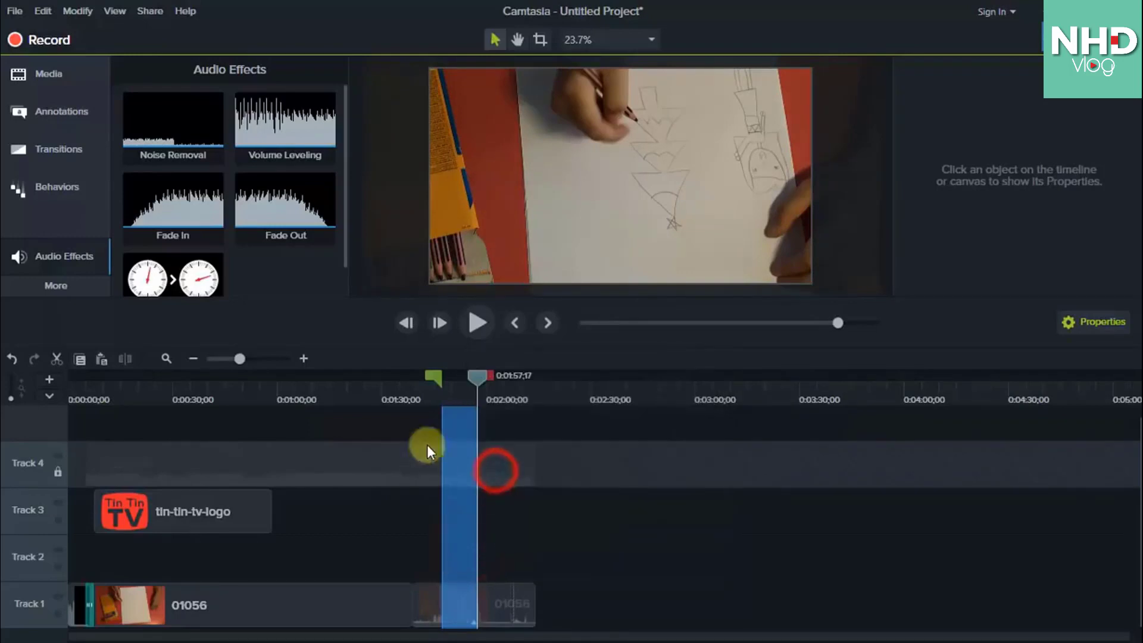
Preview the section silenced with Track 4 locked, and unlock Track 4.
left_click(452, 384)
left_click(478, 323)
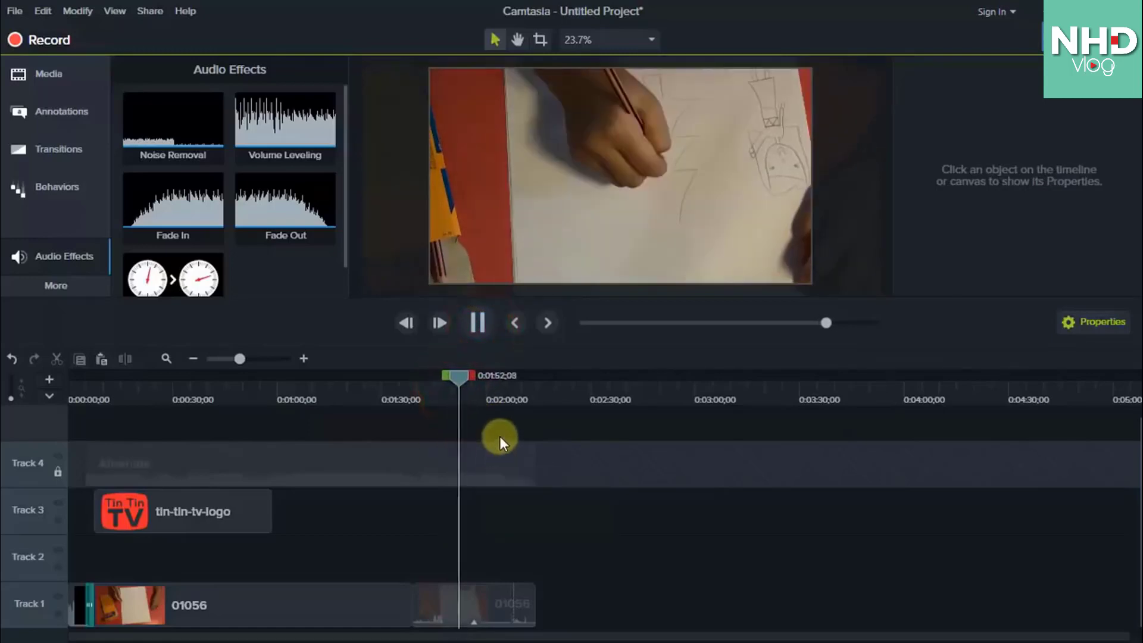
left_click(487, 327)
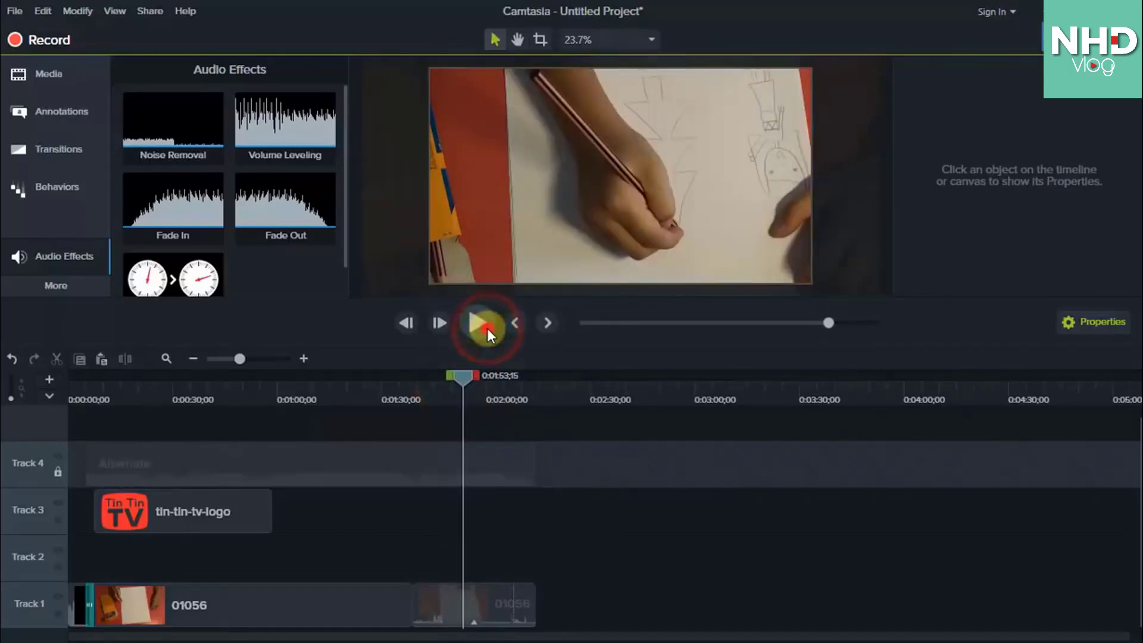
left_click(483, 324)
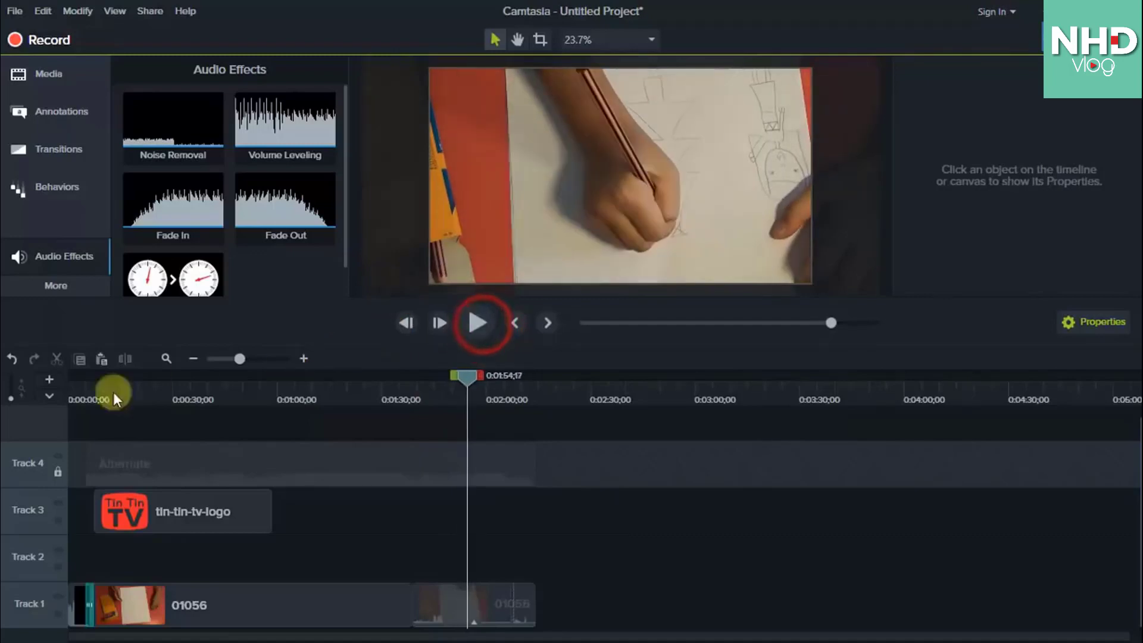
left_click(57, 473)
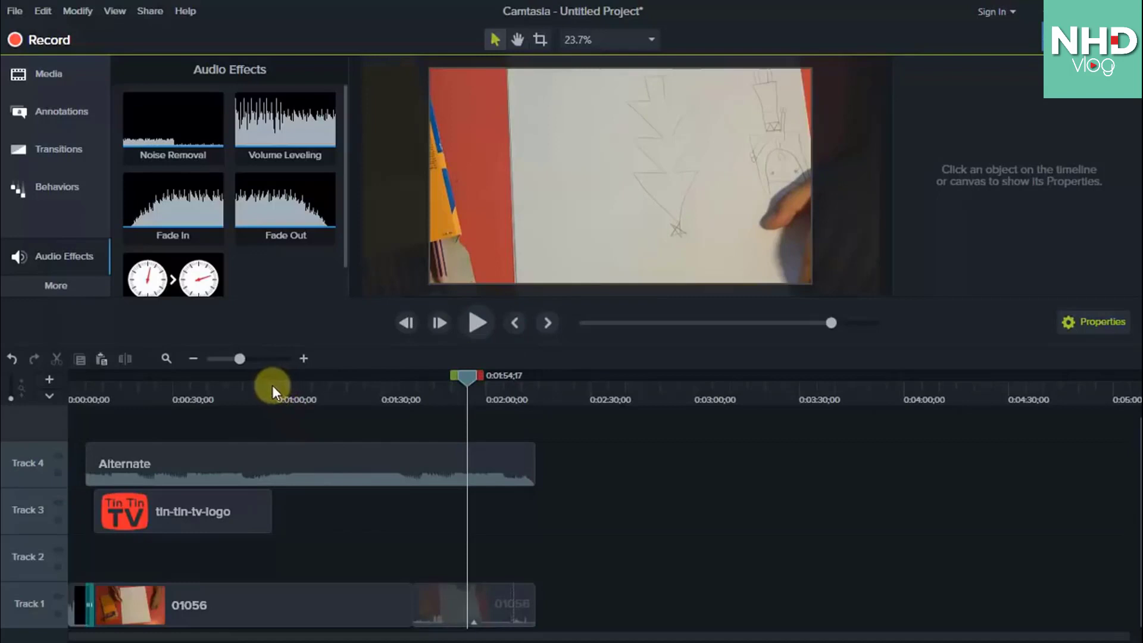
Show annotation callouts of all styles and examine the arrow, shape, blur and sketch motion annotations.
left_click(30, 118)
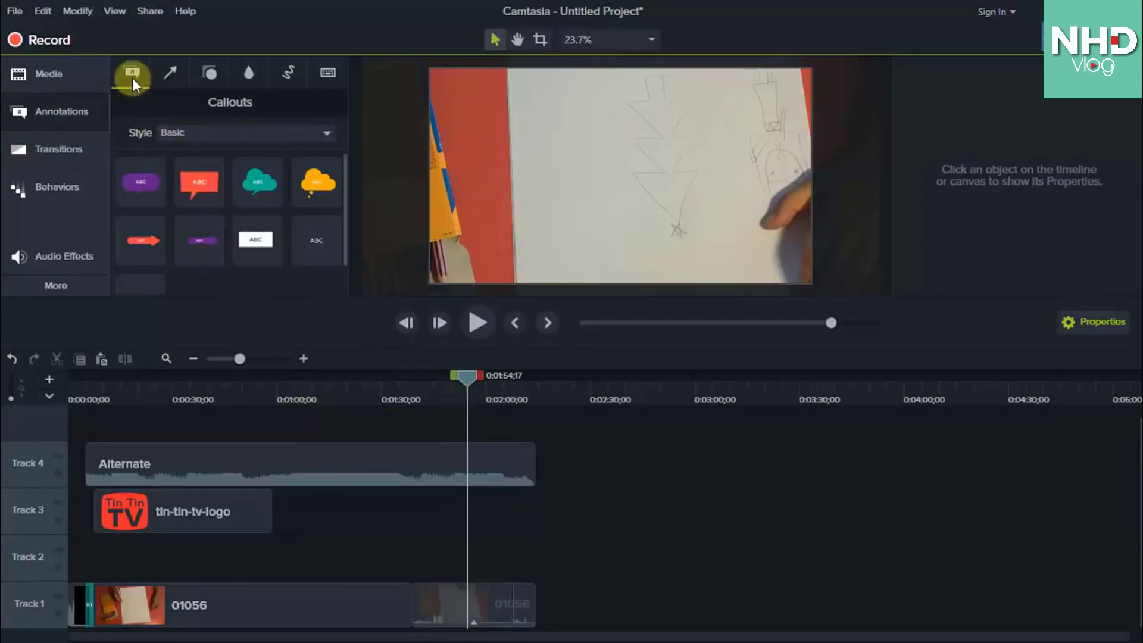
left_click(207, 134)
left_click(208, 156)
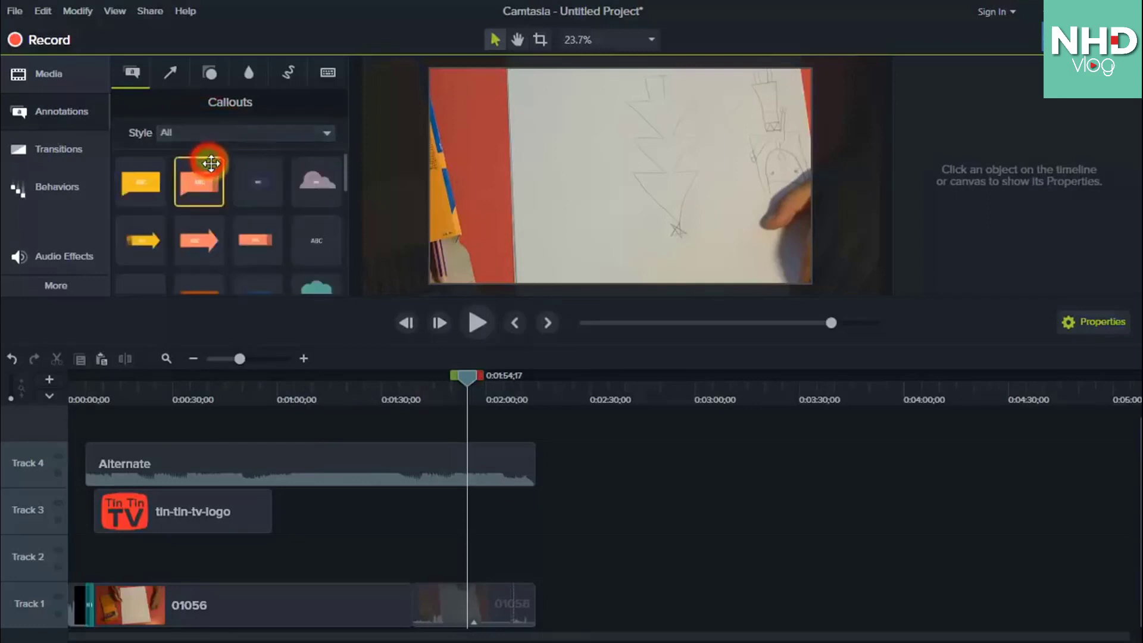
left_click(170, 76)
left_click(210, 73)
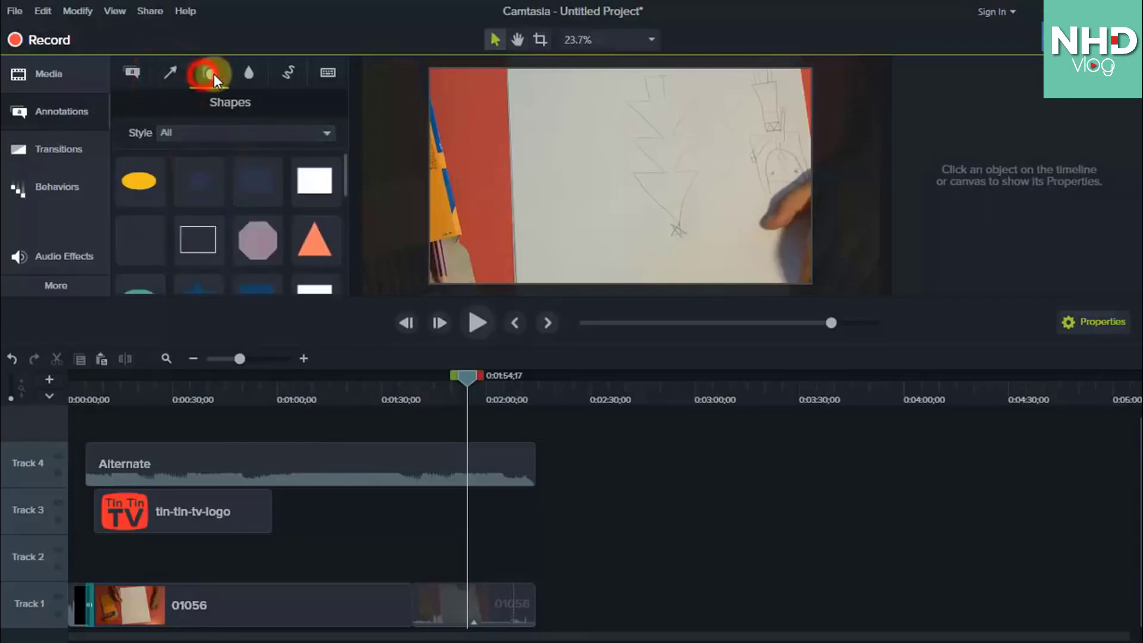
left_click(247, 73)
left_click(290, 73)
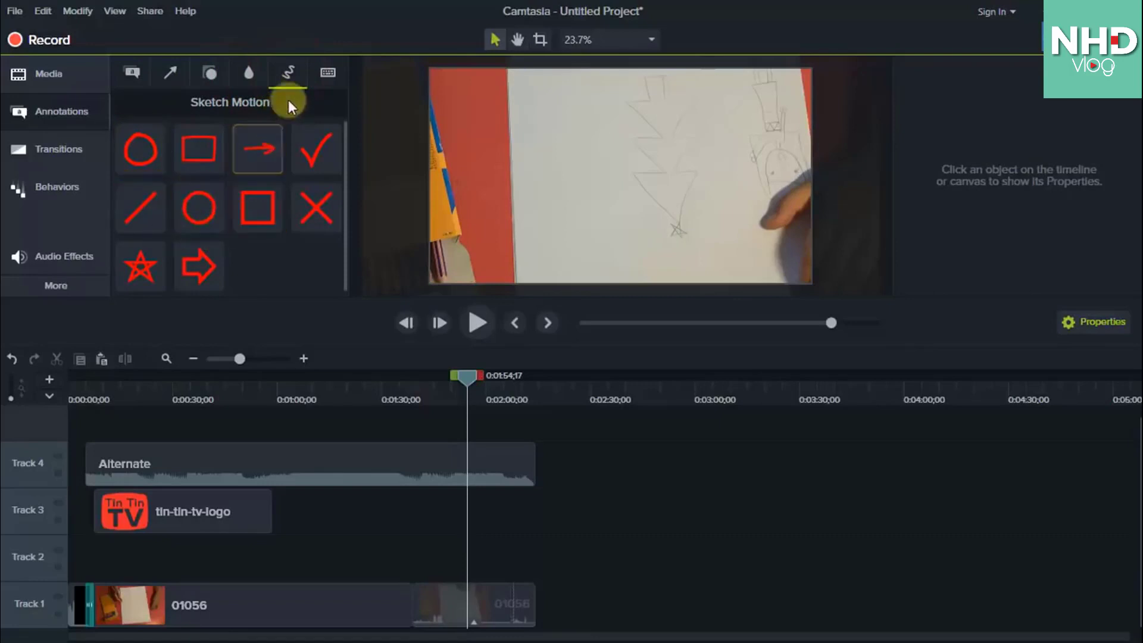
Add the teal cloud-shaped thought bubble callout onto the paper beside the tree sketch at 0:01:54;17.
left_click(128, 73)
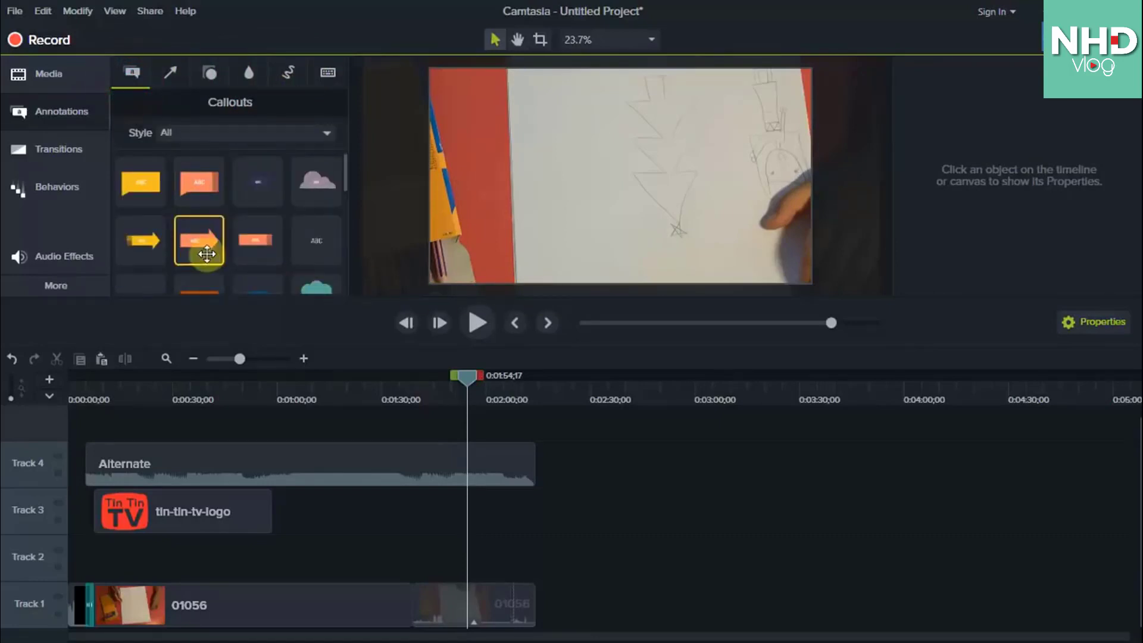
scroll(206, 247, "down", 3)
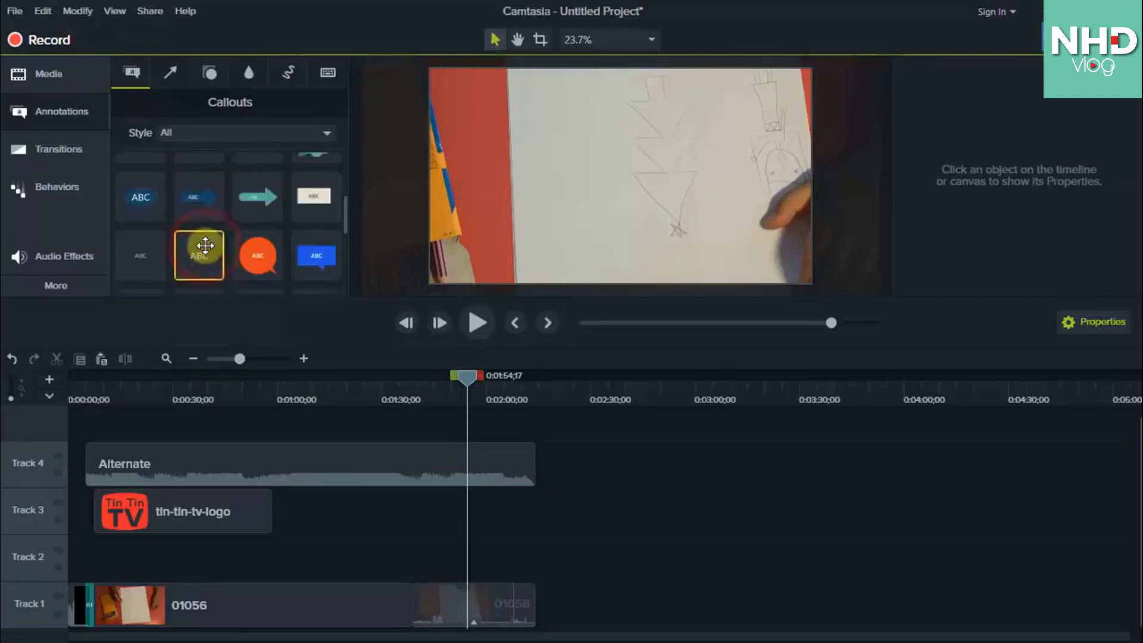
scroll(205, 245, "up", 2)
scroll(206, 246, "down", 2)
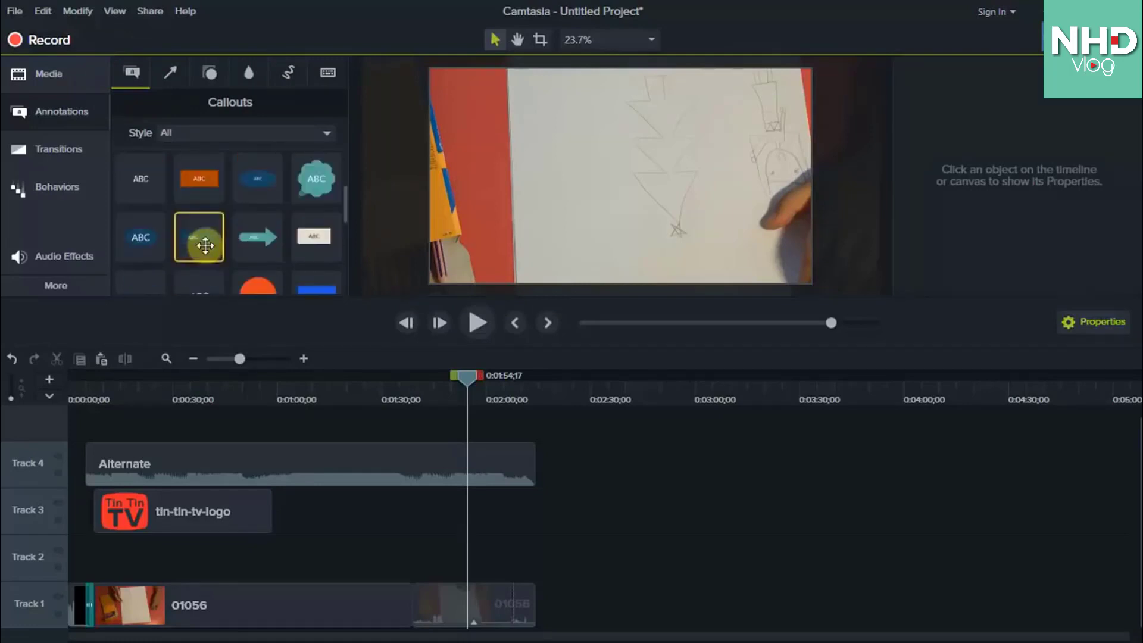
scroll(208, 245, "up", 2)
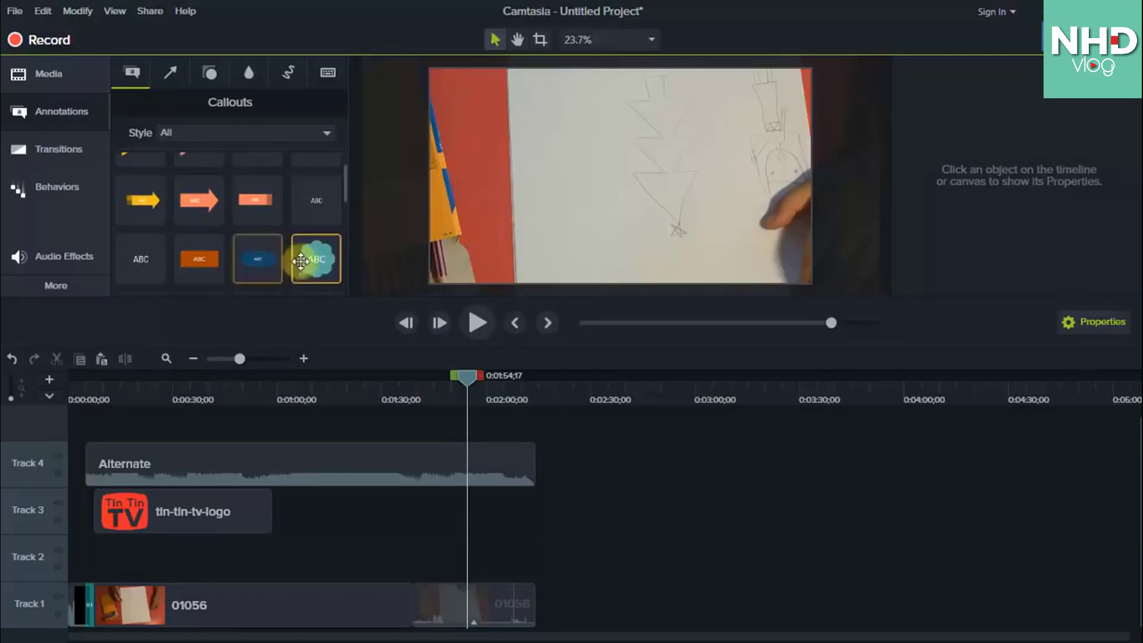
left_click_drag(307, 264, 586, 139)
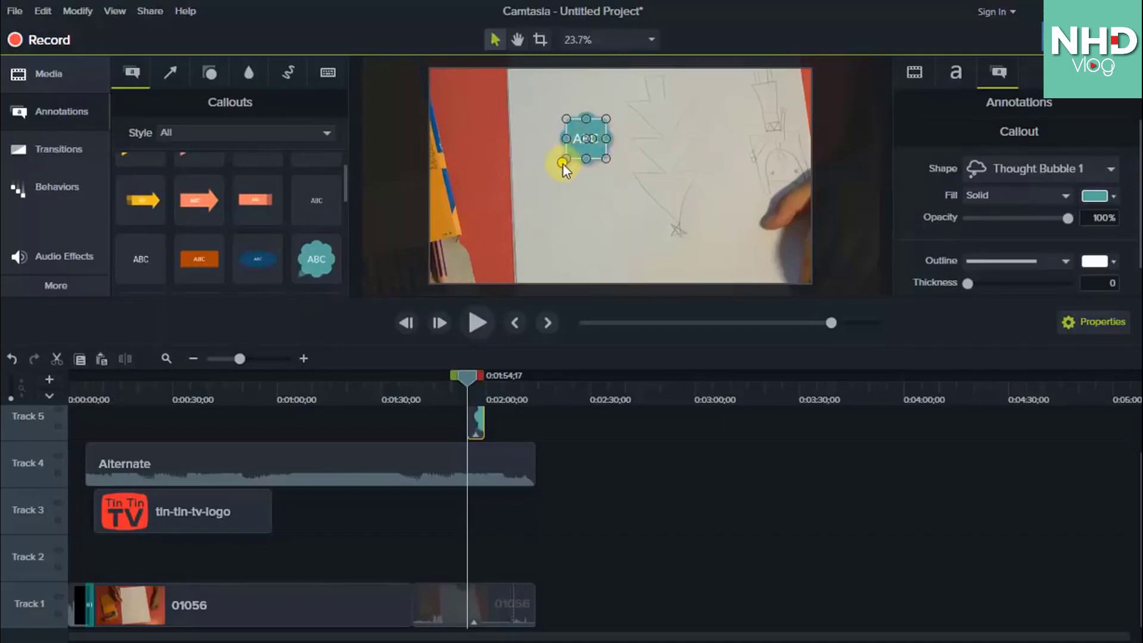
Aim the thought bubble's tail at the tree sketch and widen the bubble.
left_click(563, 163)
mouse_move(608, 160)
left_mouse_down()
mouse_move(645, 184)
mouse_move(605, 148)
mouse_move(620, 163)
mouse_move(612, 141)
left_mouse_up()
left_click(560, 163)
left_click_drag(635, 186, 636, 163)
left_click_drag(567, 140, 535, 160)
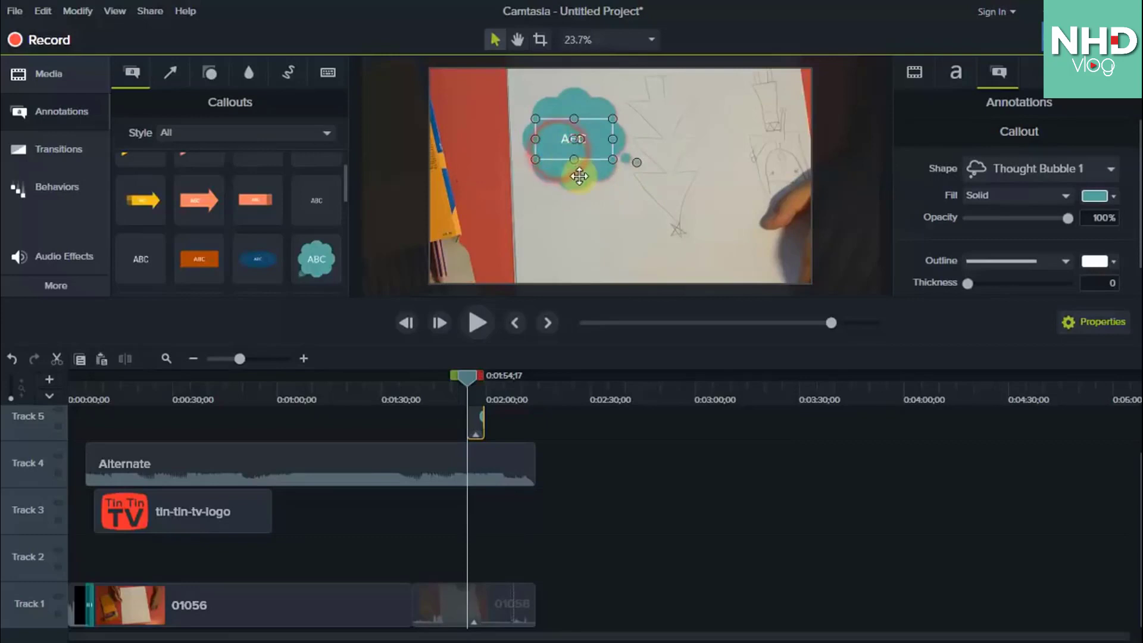
Fill the thought bubble with red and replace its text with "Cây thông".
left_click(1101, 196)
left_click(1056, 231)
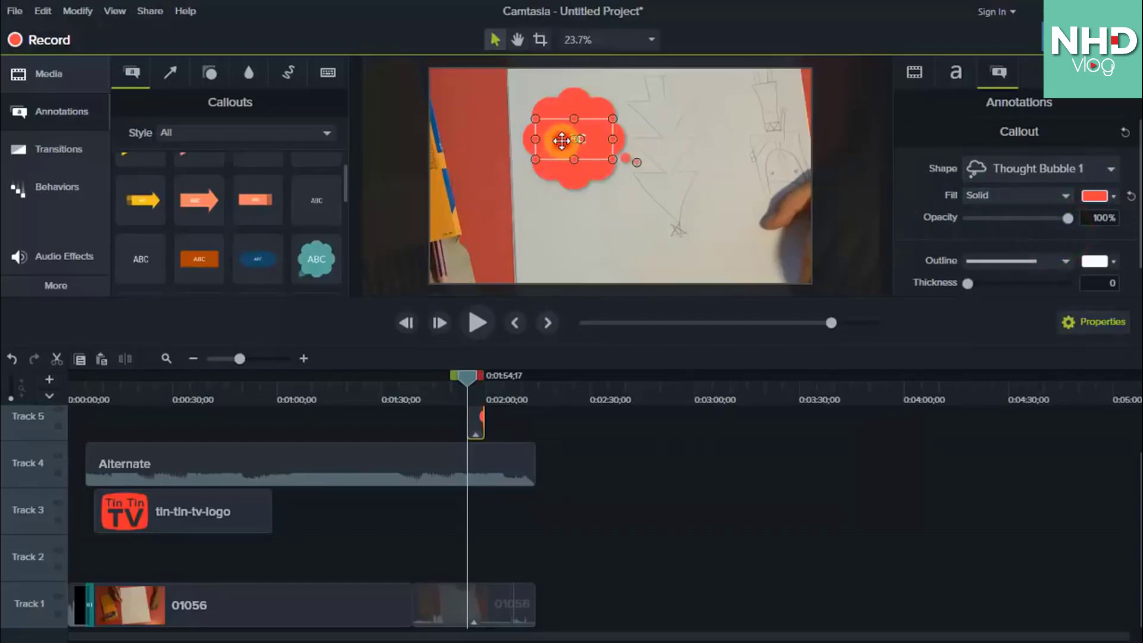
double_click(562, 140)
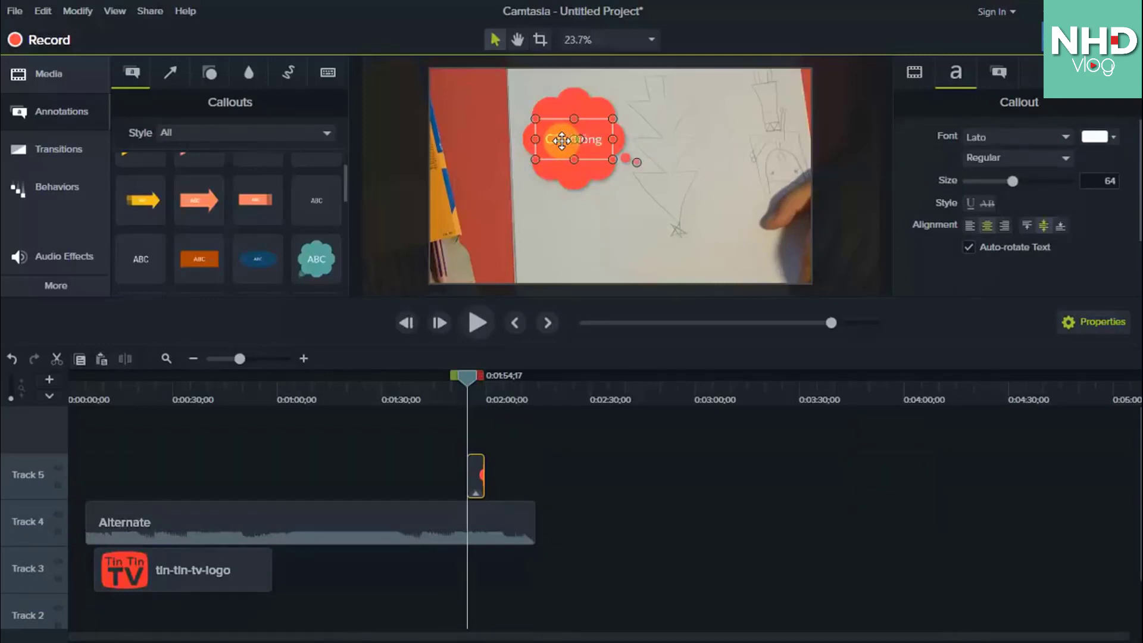
left_click(578, 212)
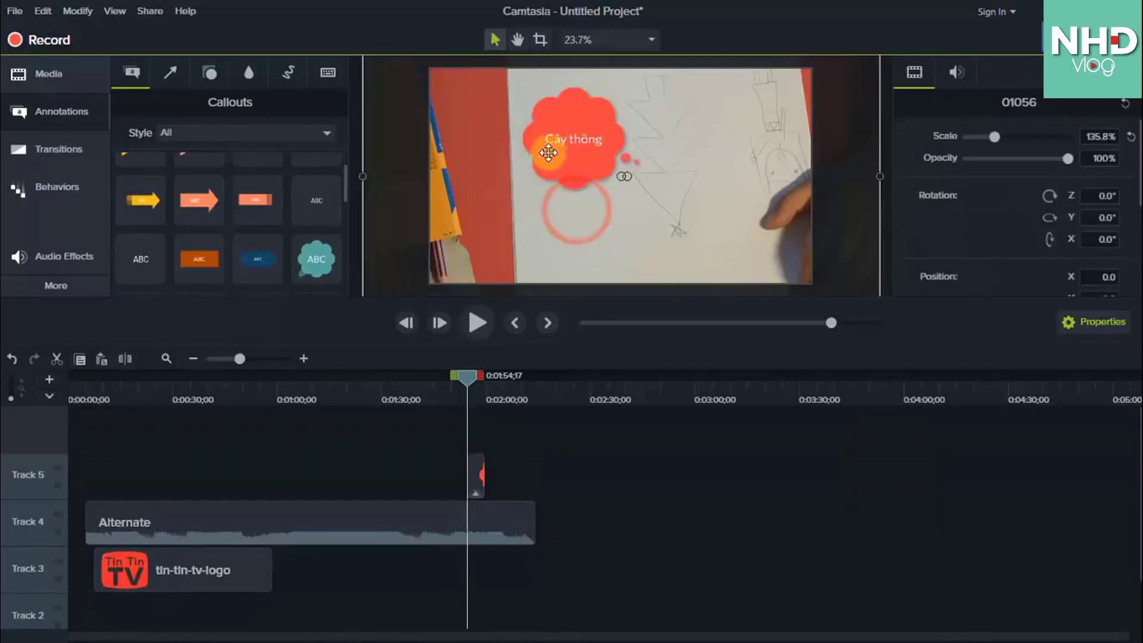
left_click(549, 158)
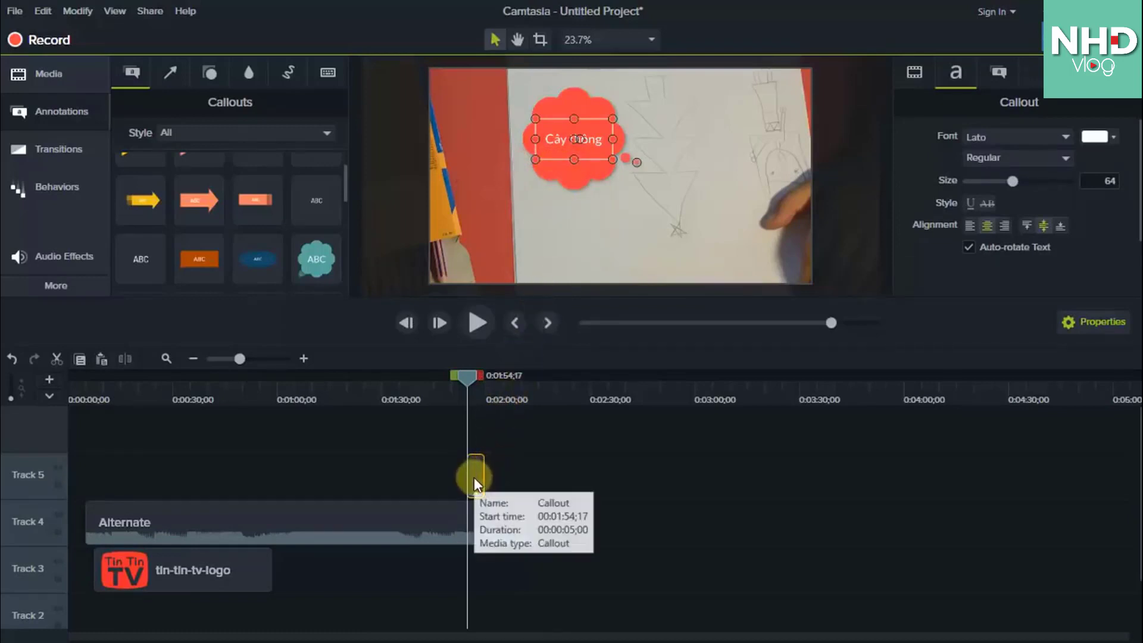
Lengthen the thought bubble clip on Track 5 at both ends and preview it from 0:01:44;08.
left_click_drag(476, 484, 450, 481)
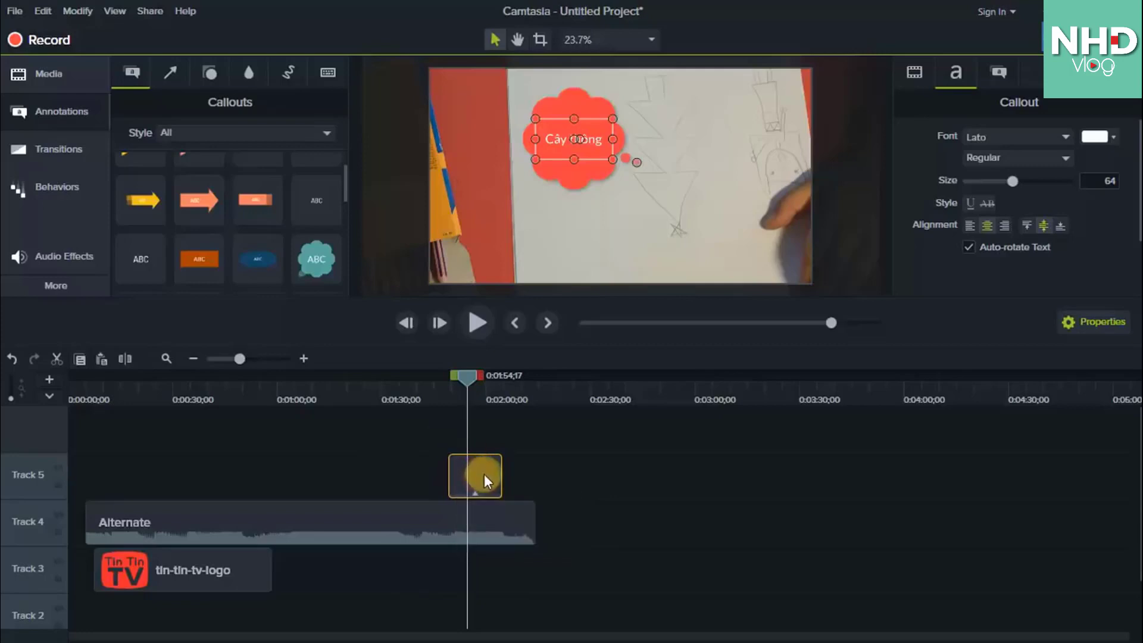
left_click(431, 395)
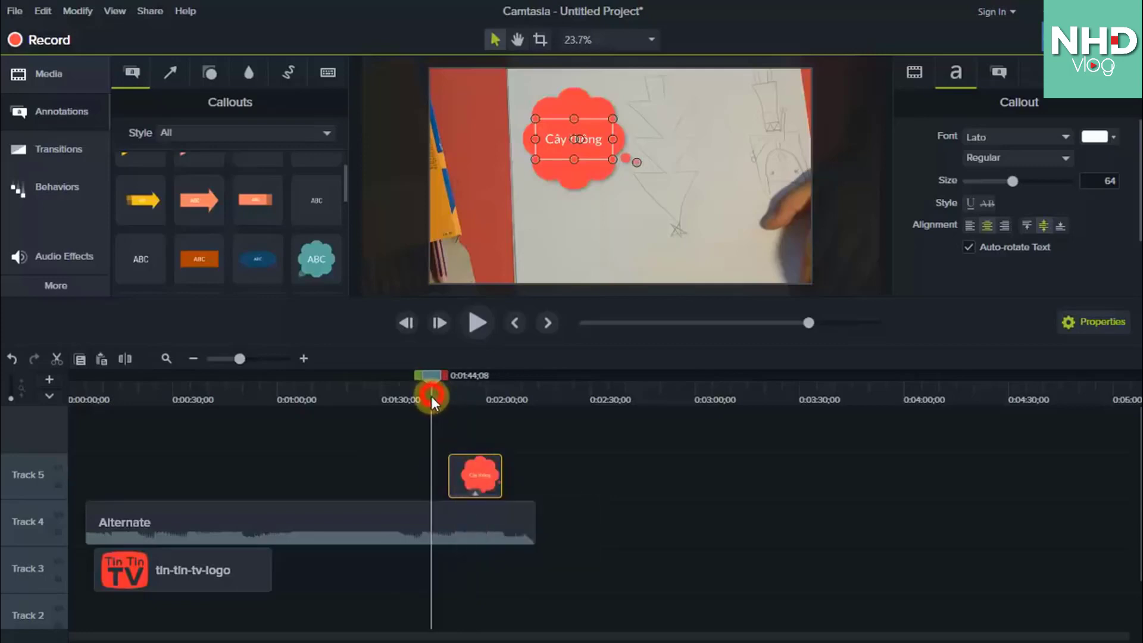
left_click(486, 327)
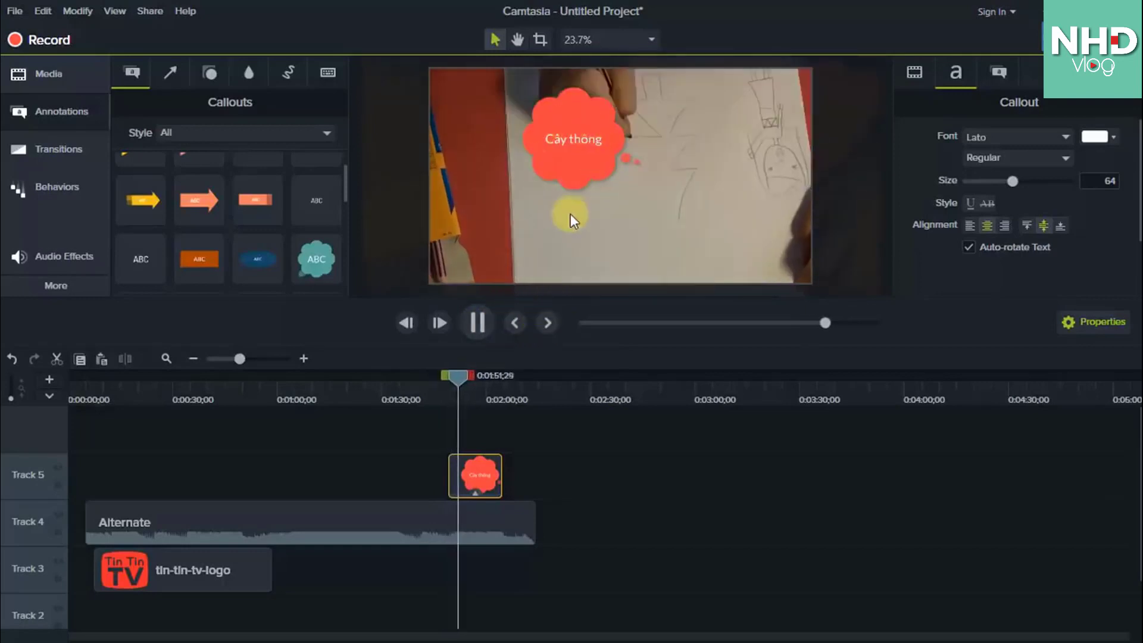
left_click(476, 331)
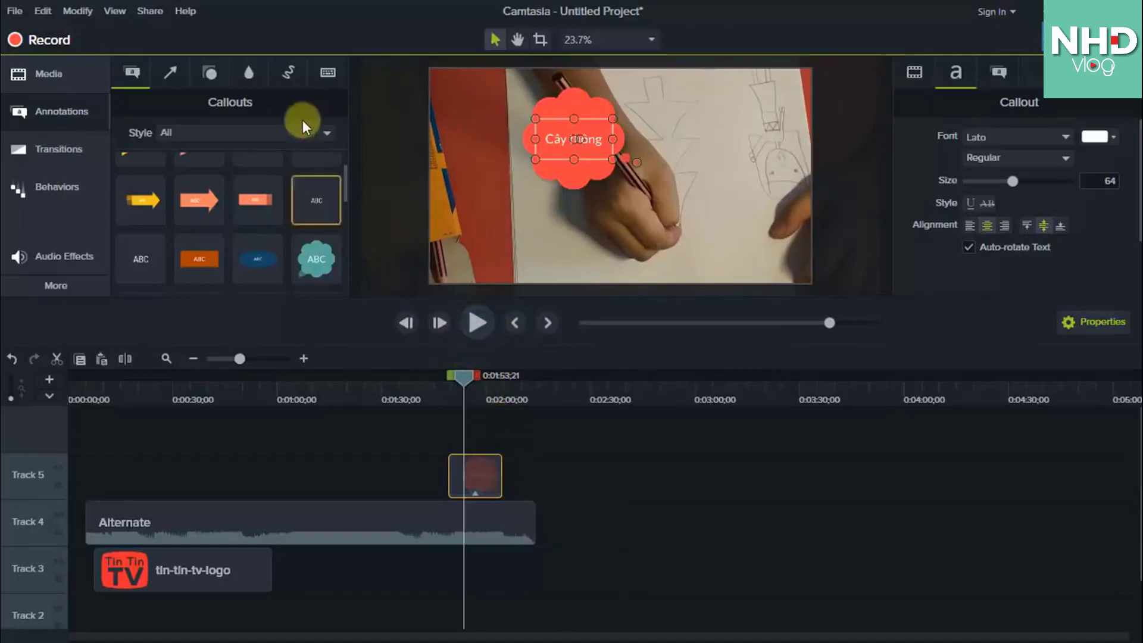
Add a sketch motion rectangle at 0:01:22;19 and enlarge it around the drawing hand.
left_click(290, 76)
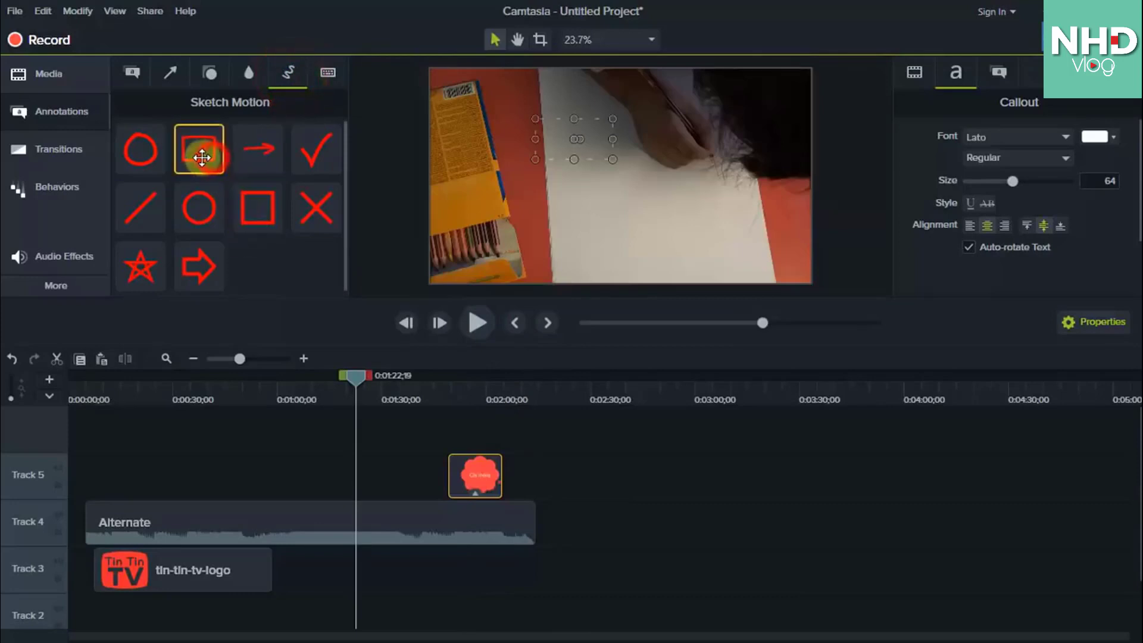
mouse_move(196, 148)
left_mouse_down()
mouse_move(698, 170)
mouse_move(669, 135)
left_mouse_up()
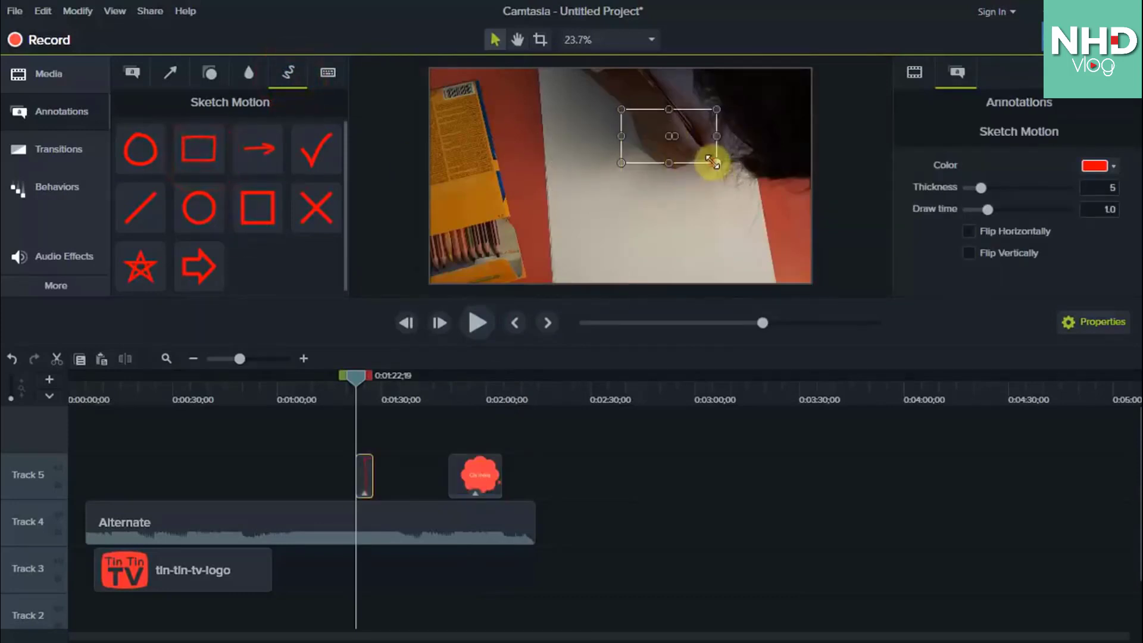
left_click_drag(712, 166, 785, 217)
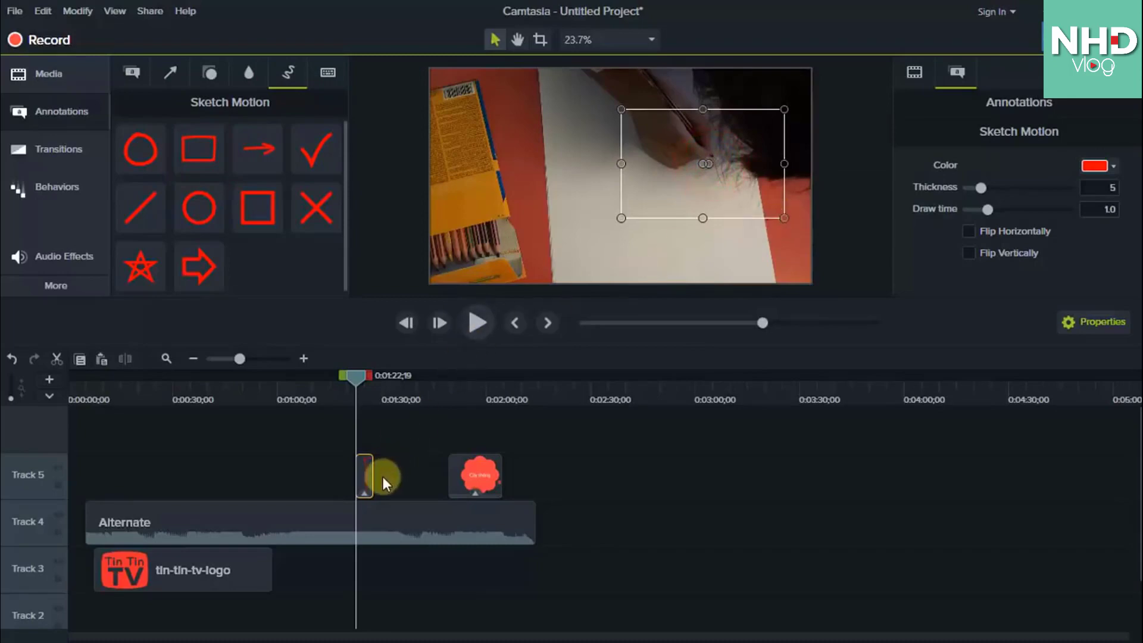
Extend the end of the sketch rectangle's clip on Track 5 and set its line thickness to 11.
left_click_drag(374, 480, 387, 480)
left_click_drag(357, 376, 367, 381)
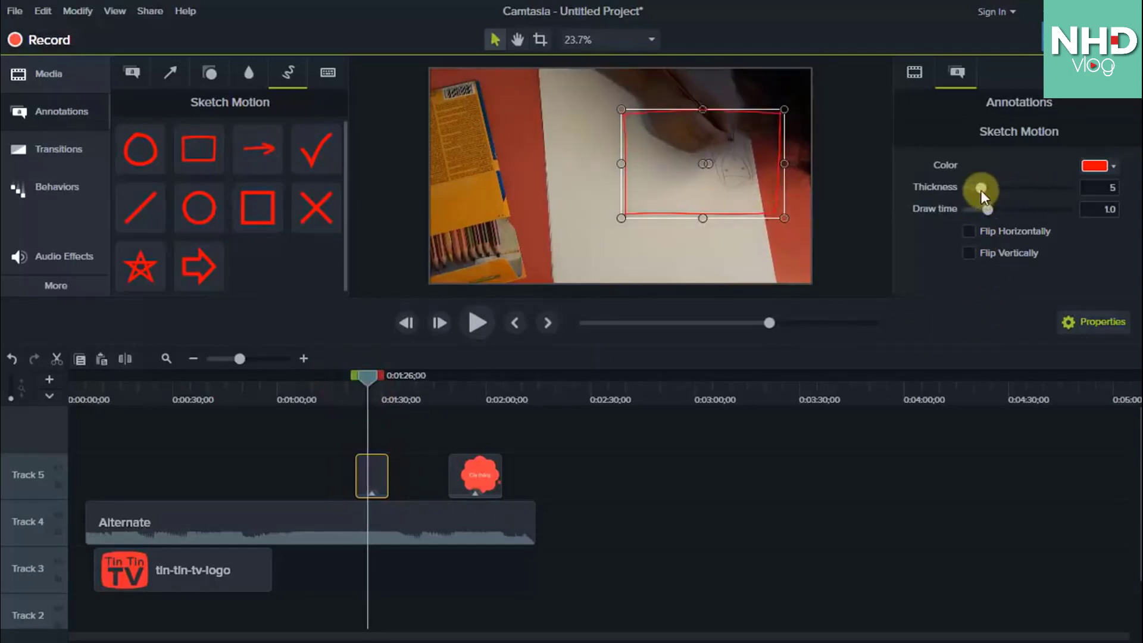
left_click_drag(984, 193, 1022, 188)
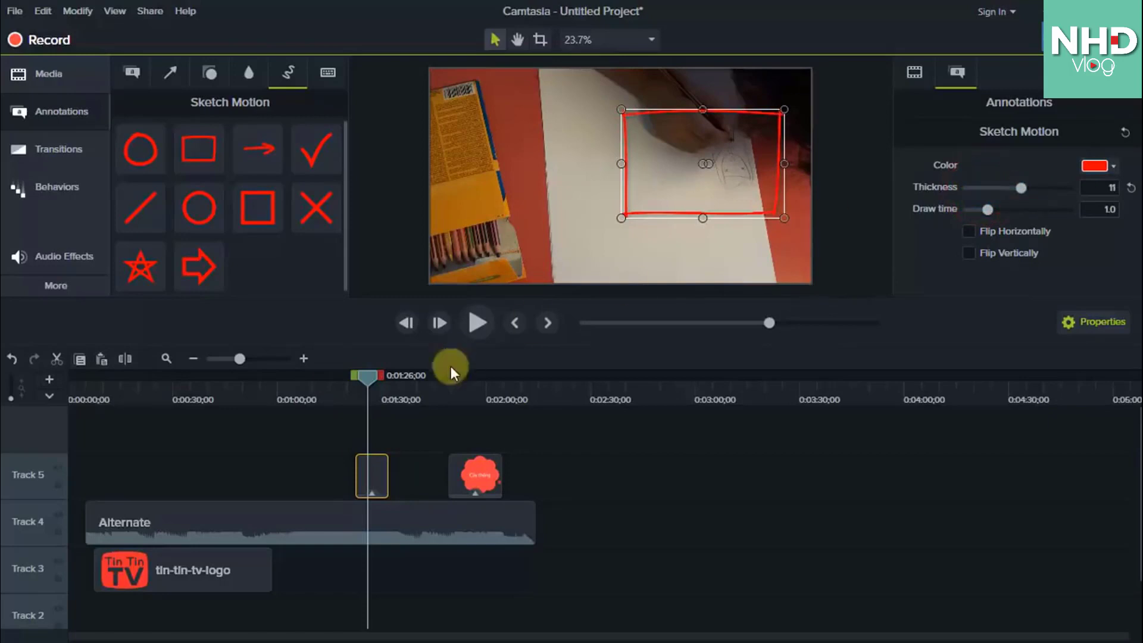
Preview the sketch rectangle's drawing animation from just before its clip begins.
left_click_drag(368, 393, 350, 387)
left_click(480, 322)
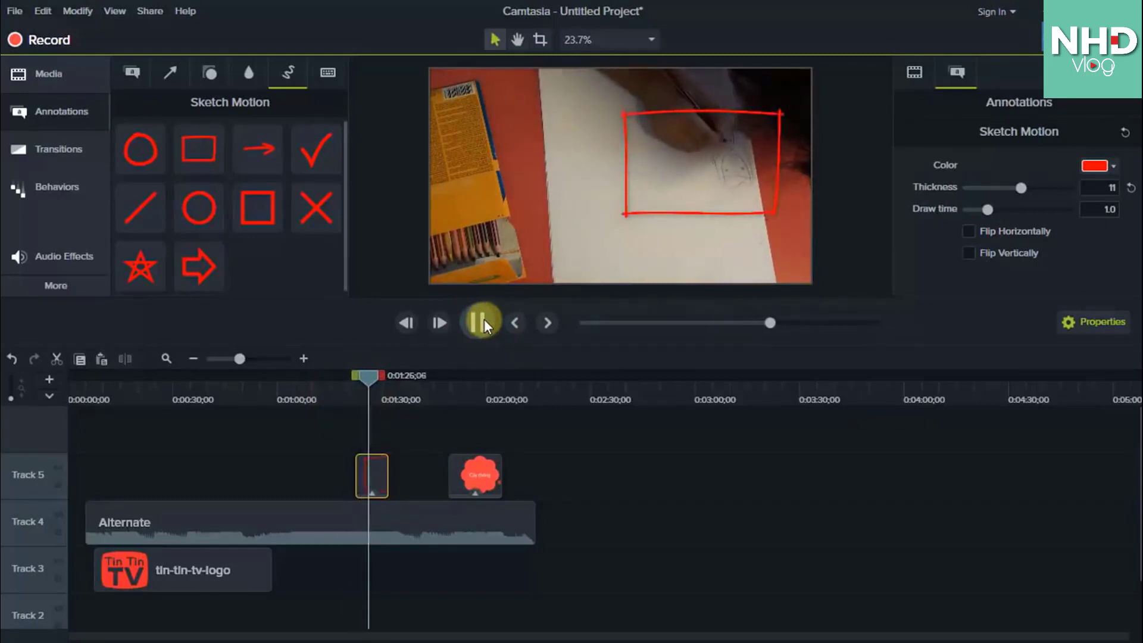
left_click(484, 320)
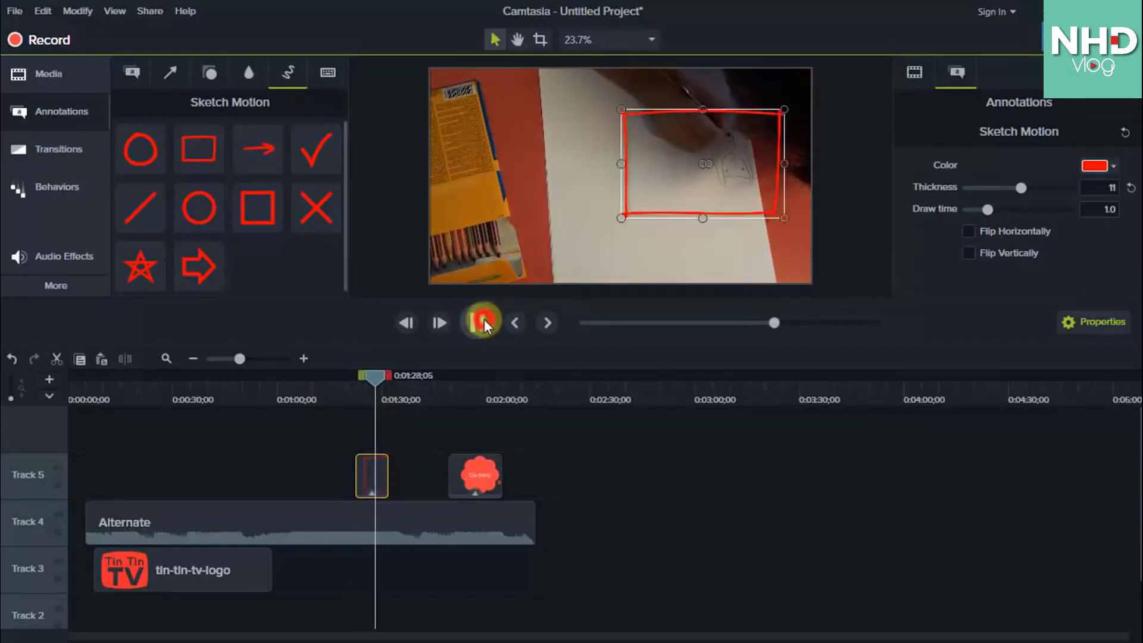
Preview the video from 0:01:44;08 and stop at 0:01:48;03, just before the thought bubble clip.
left_click(432, 389)
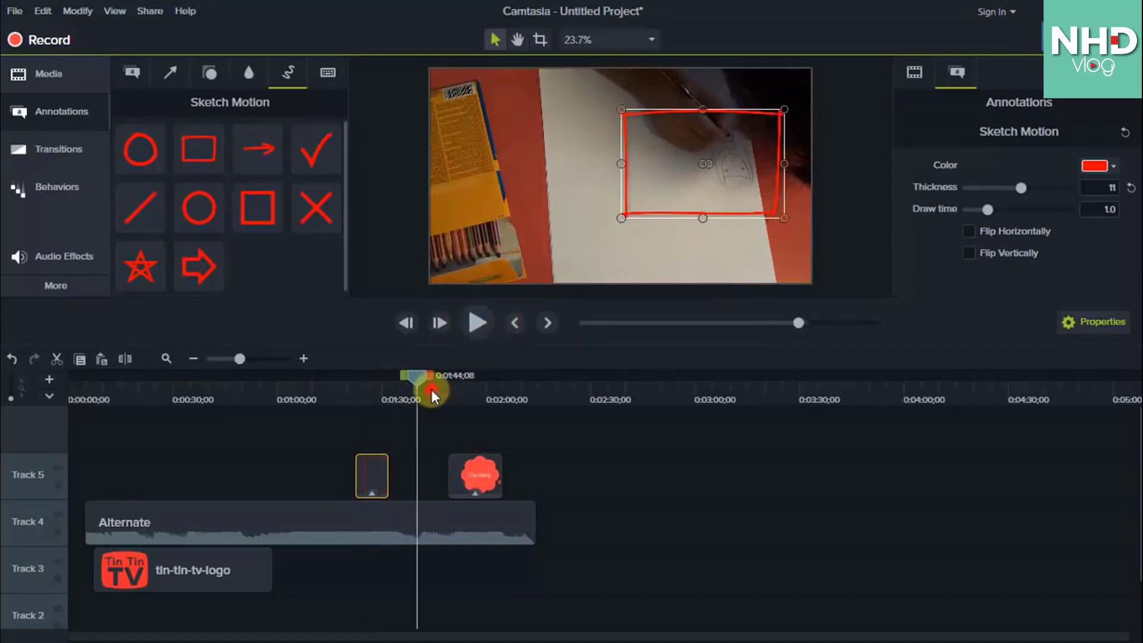
left_click(470, 328)
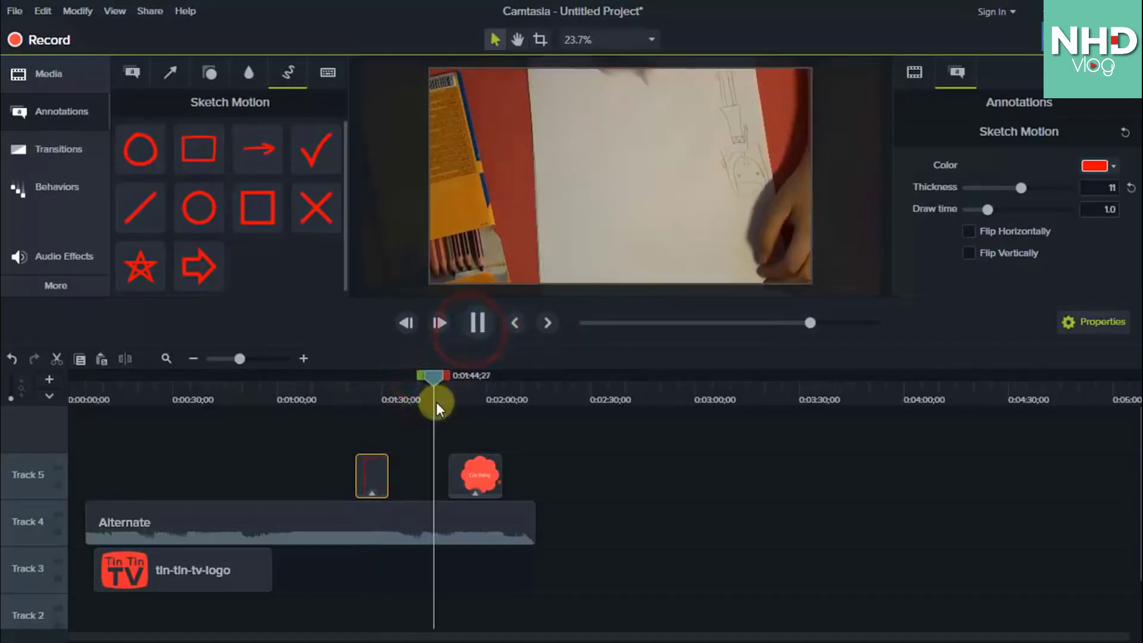
left_click(445, 402)
left_click(471, 327)
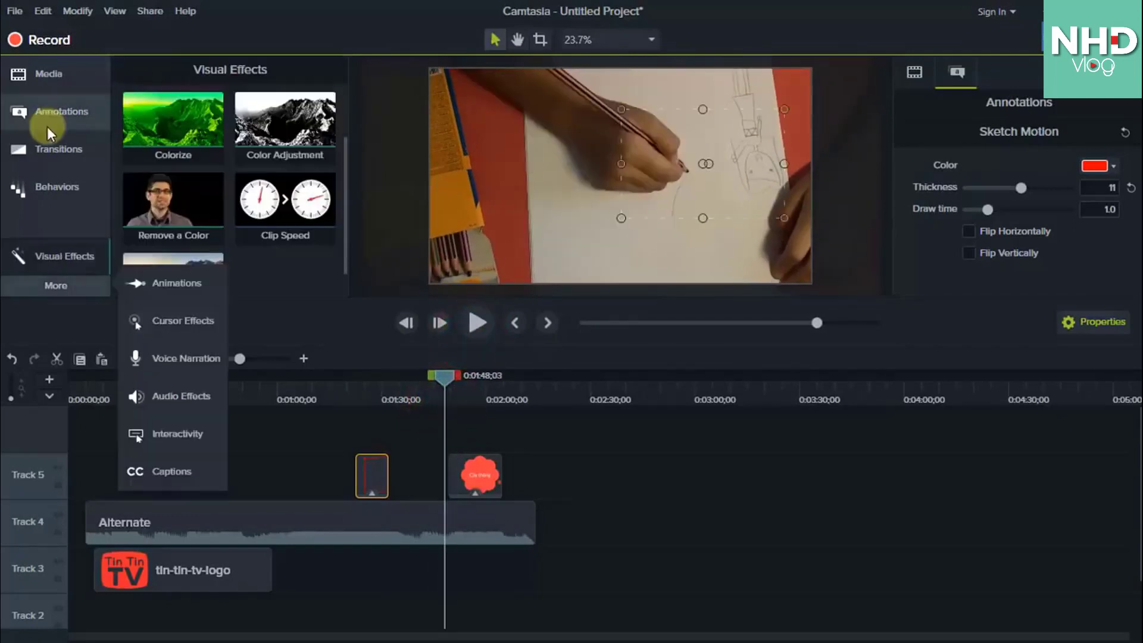
Add a Circle stretch transition to the start of the thought bubble clip and preview it.
left_click(49, 120)
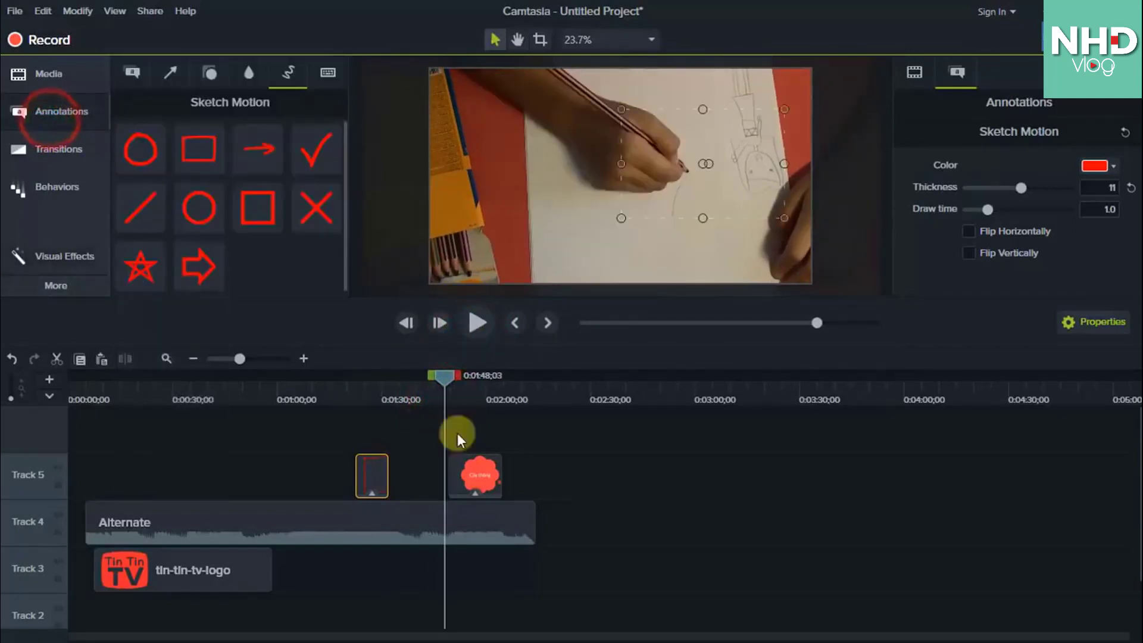
left_click(63, 151)
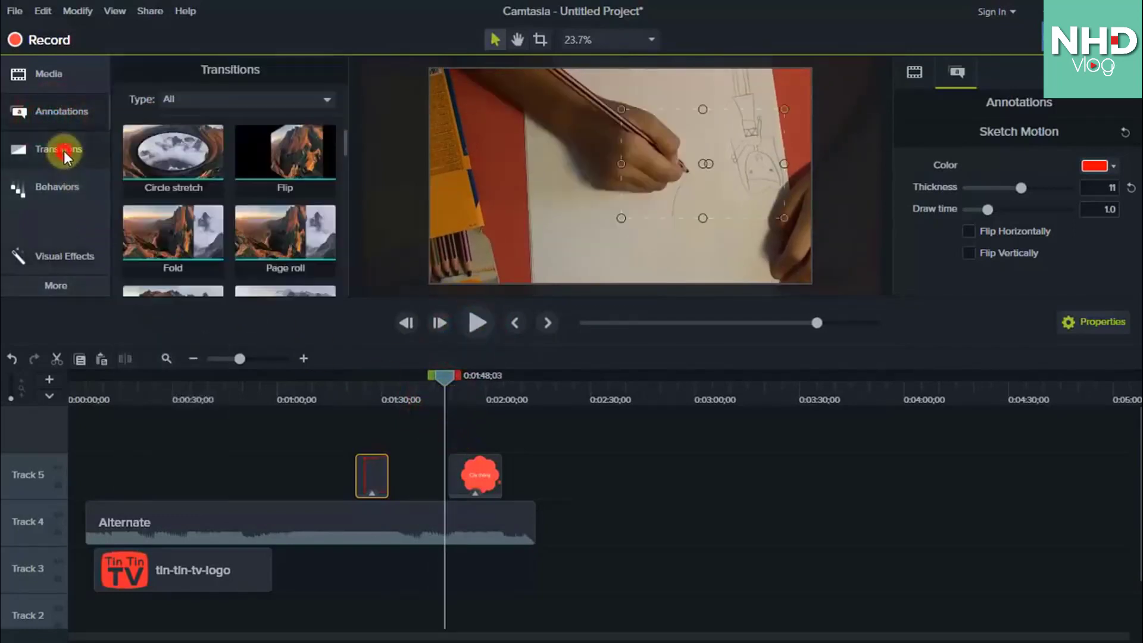
mouse_move(173, 152)
left_mouse_down()
mouse_move(403, 444)
mouse_move(462, 486)
mouse_move(453, 481)
left_mouse_up()
left_click(481, 327)
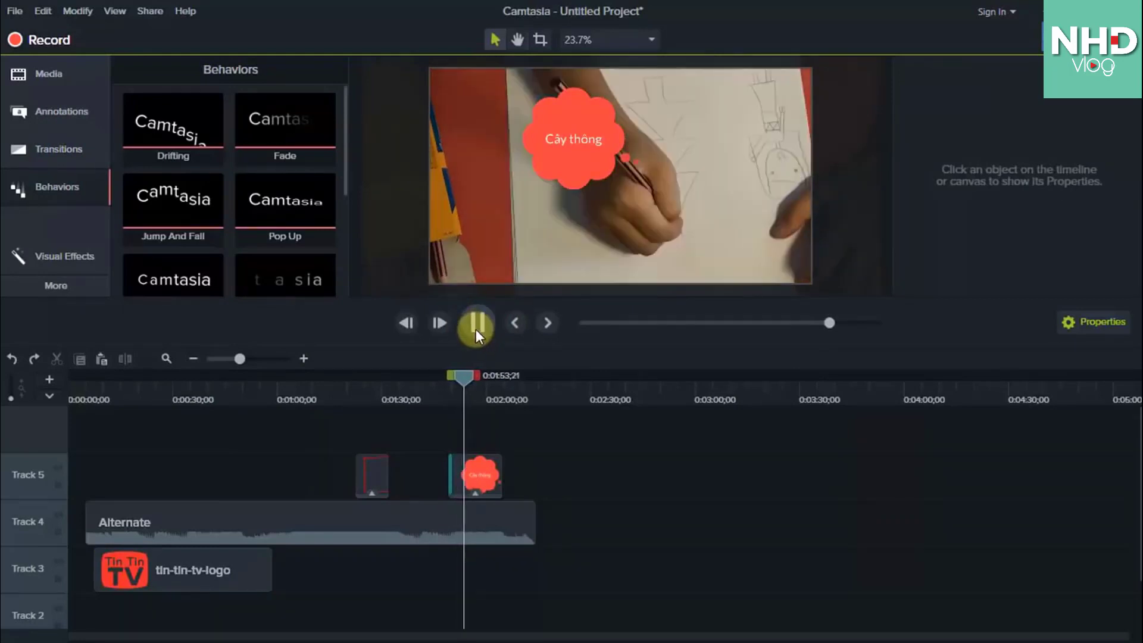
left_click(476, 330)
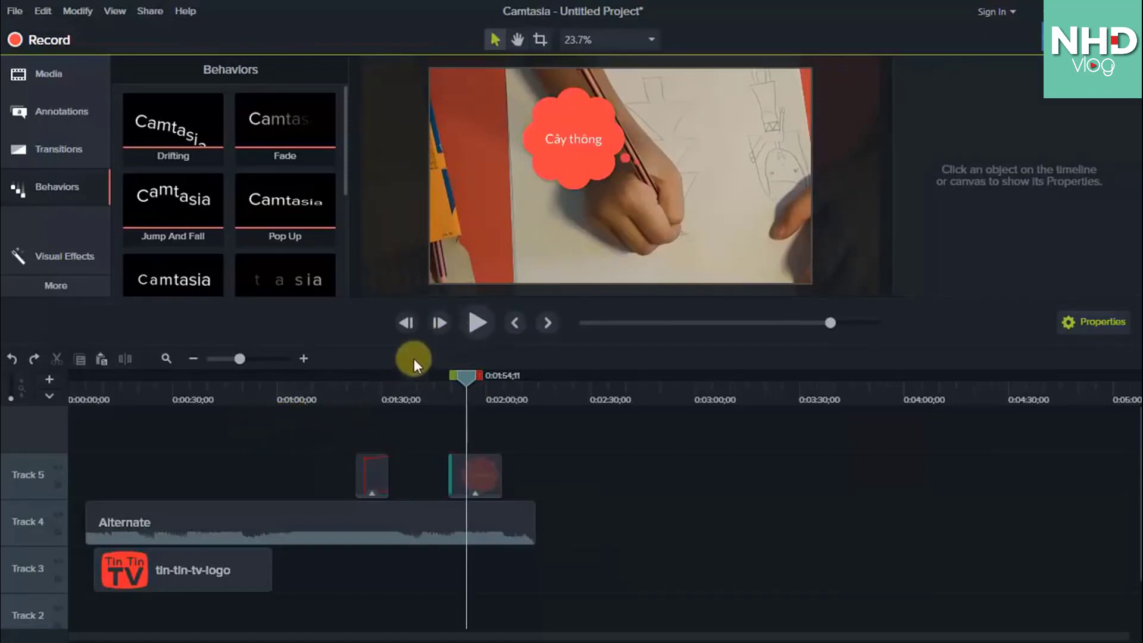
Add a new blank caption at 0:00:27;05.
left_click(67, 292)
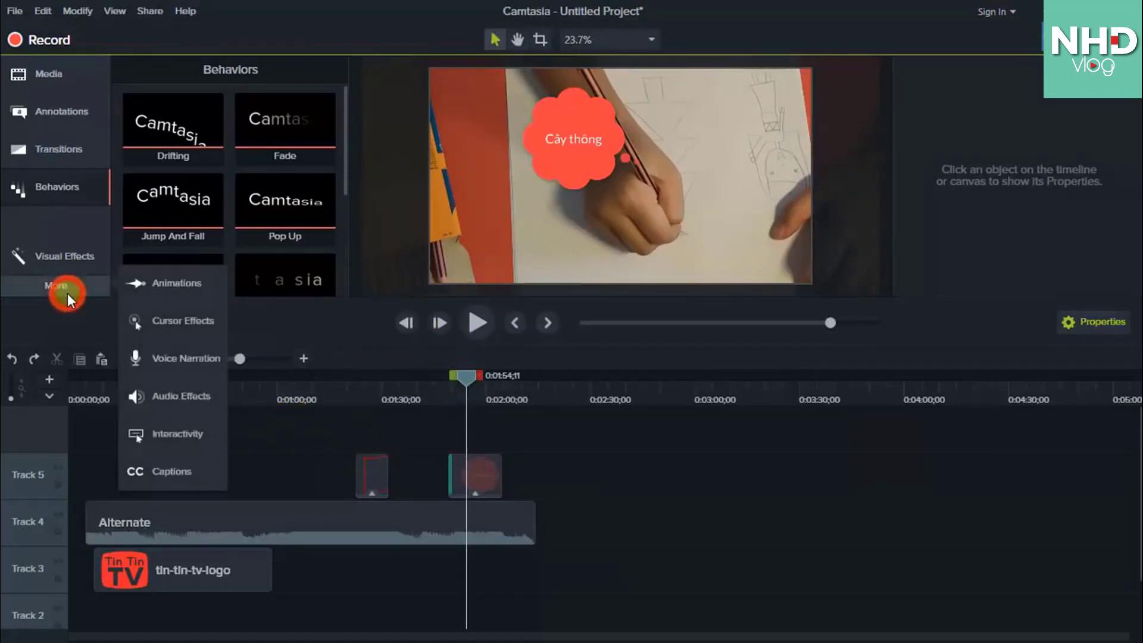
left_click(163, 473)
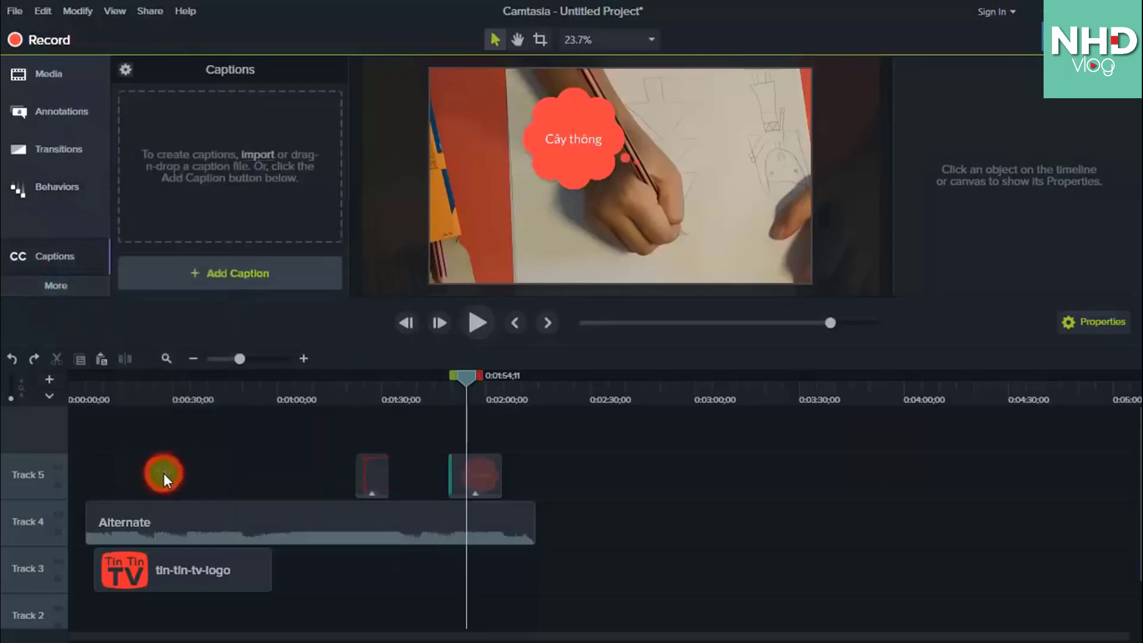
left_click_drag(459, 377, 159, 391)
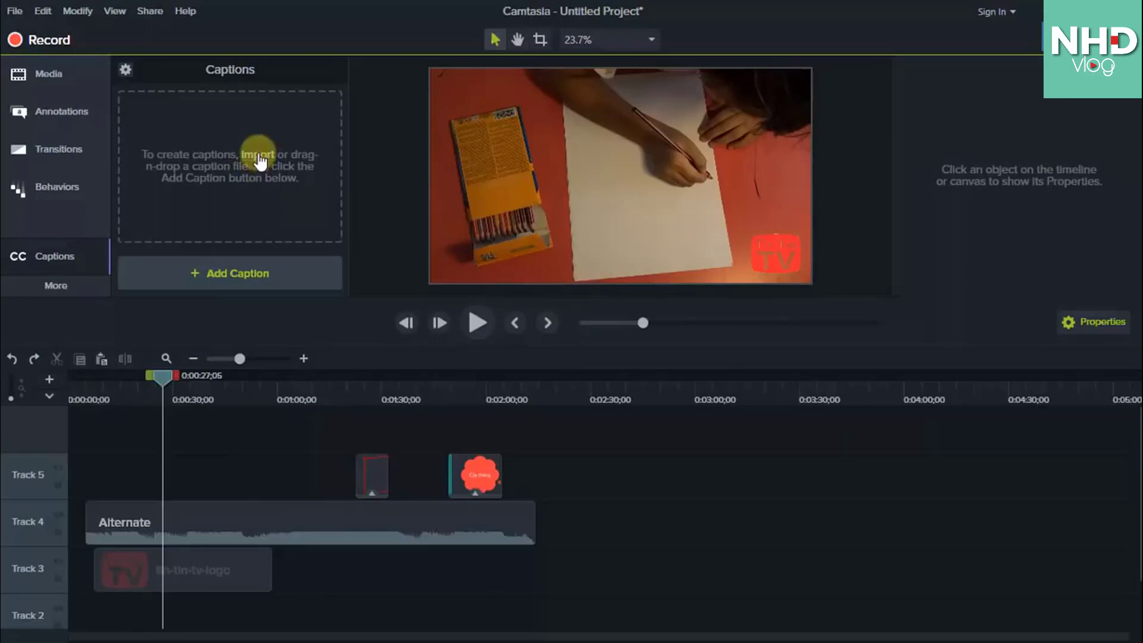
left_click(203, 274)
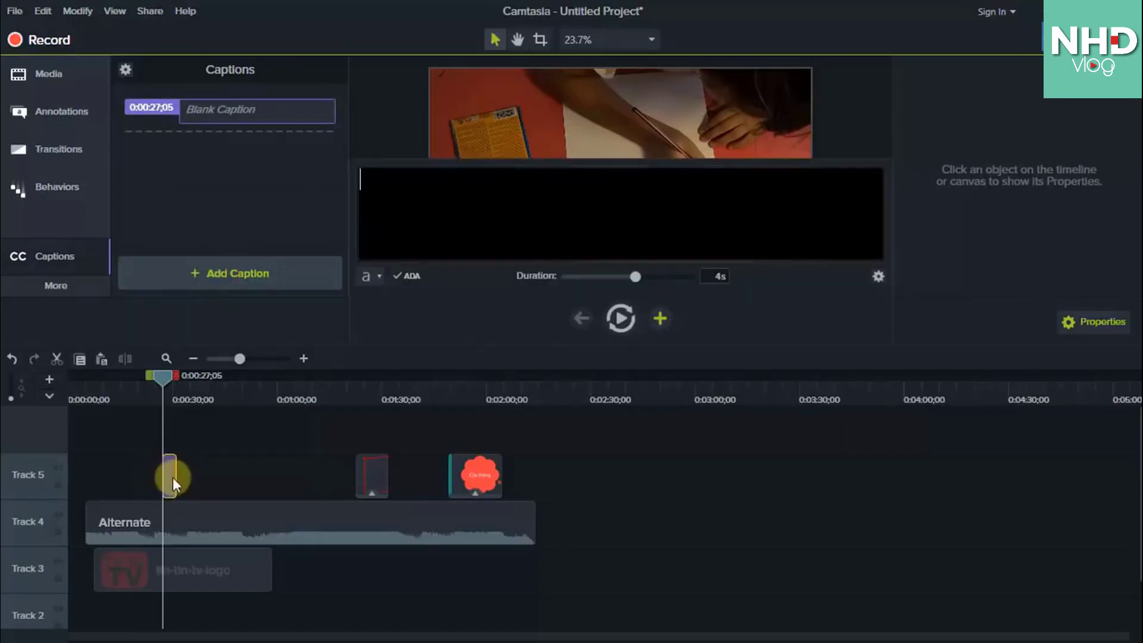
Enter "Bước 1: Vẽ cây thông" as the caption text and move the caption on Track 5 to start at 0:00:11;16.
left_click(405, 197)
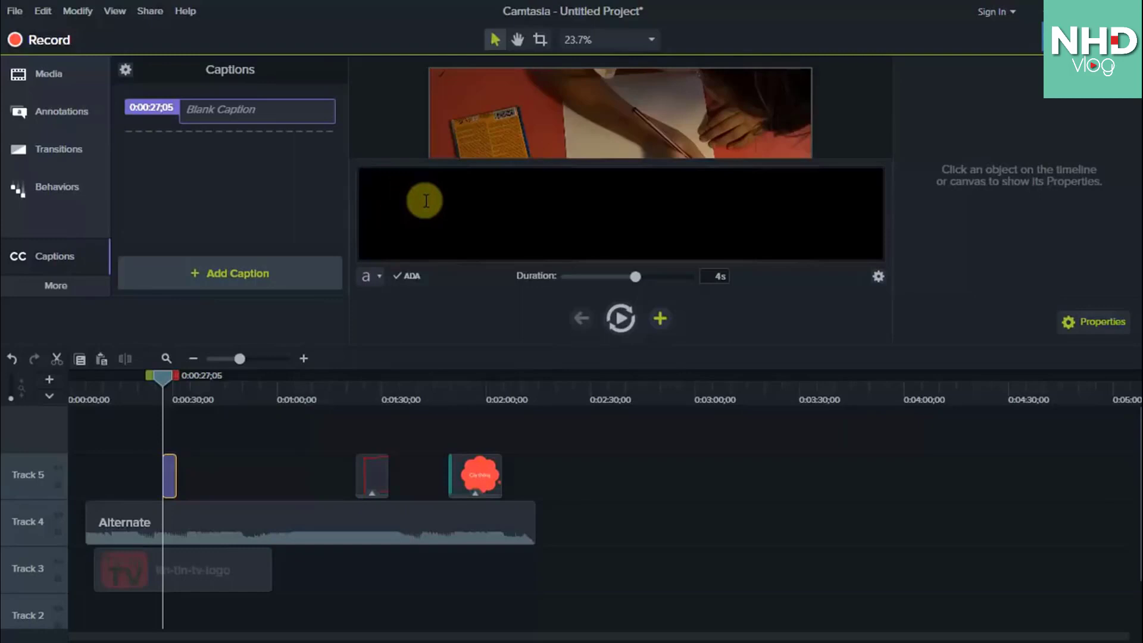
type("Bươ")
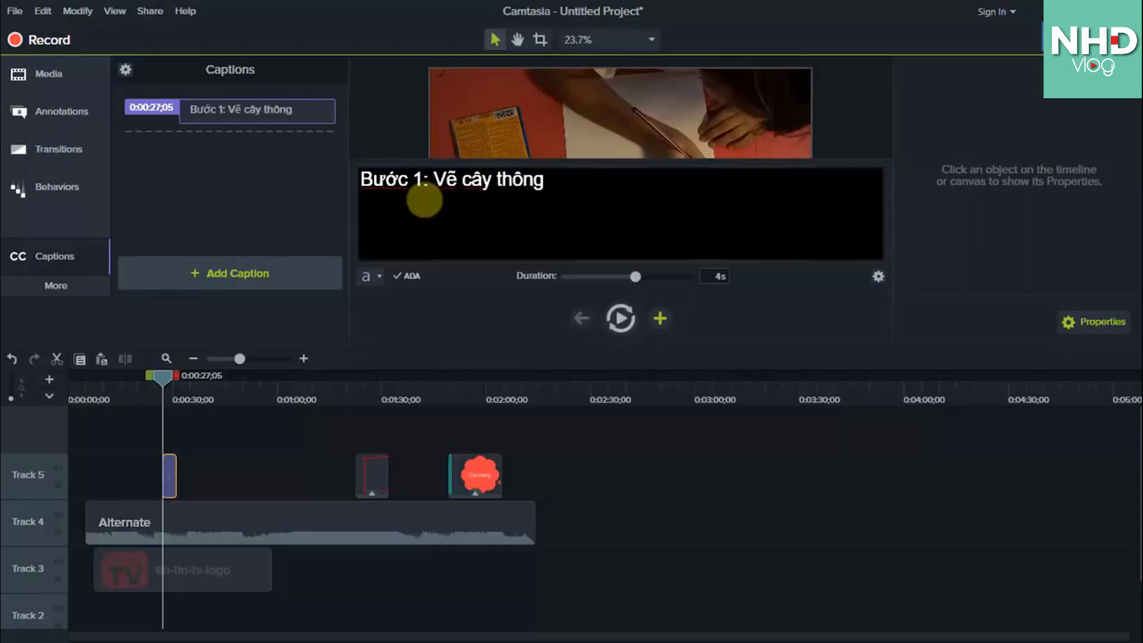
left_click(170, 486)
left_click_drag(170, 487, 117, 486)
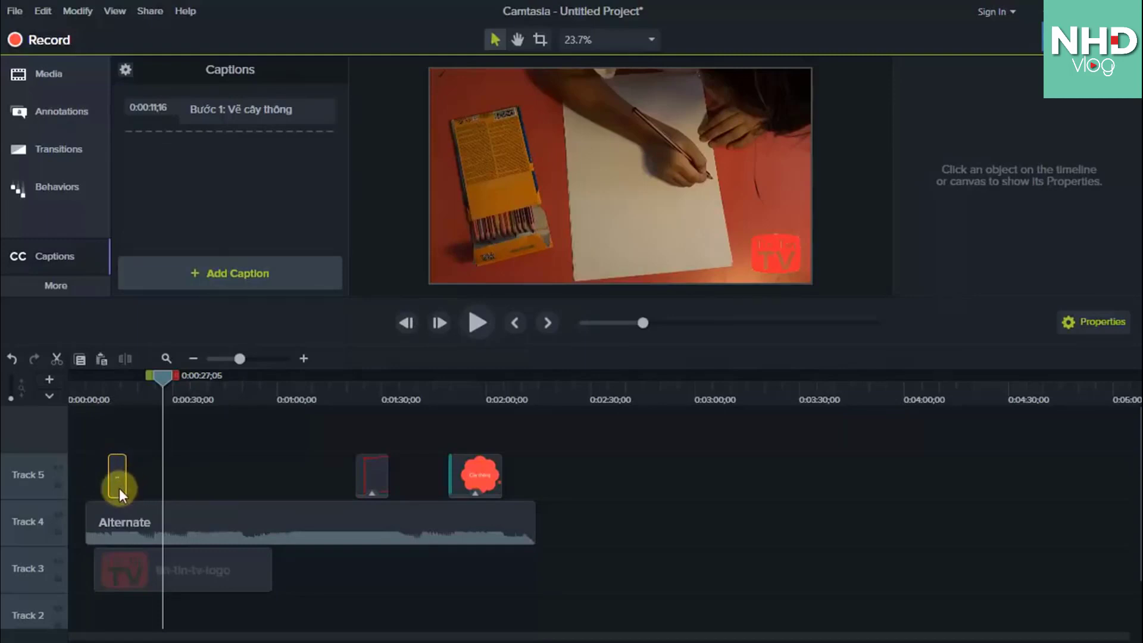
Preview the first caption from 0:00:08;19 and stop playback at 0:00:18;08.
left_click(98, 388)
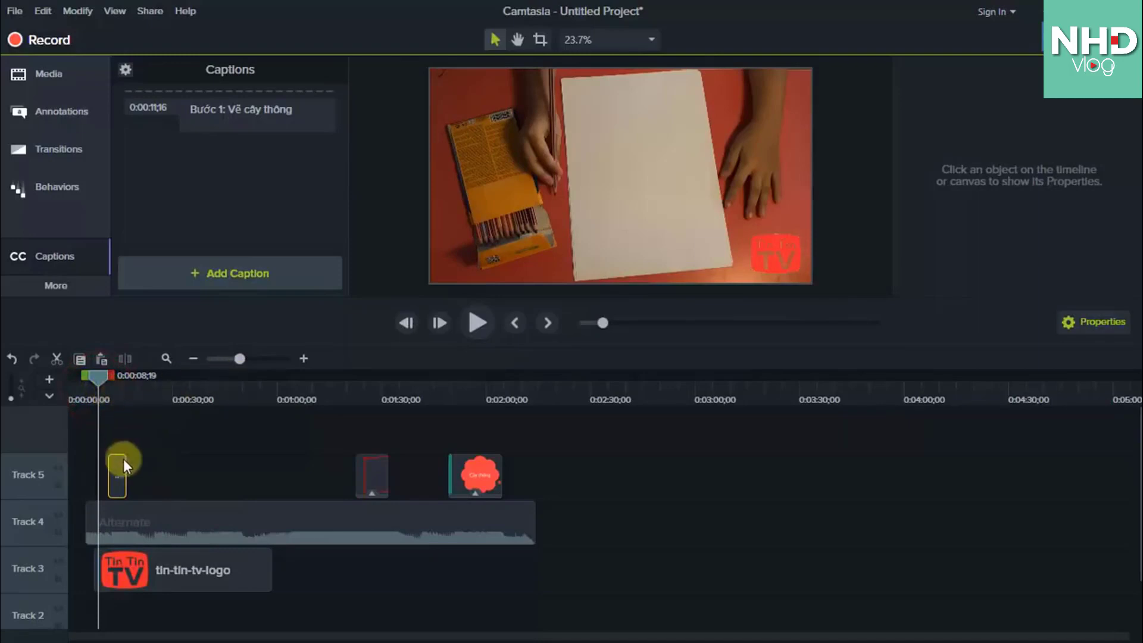
left_click(482, 324)
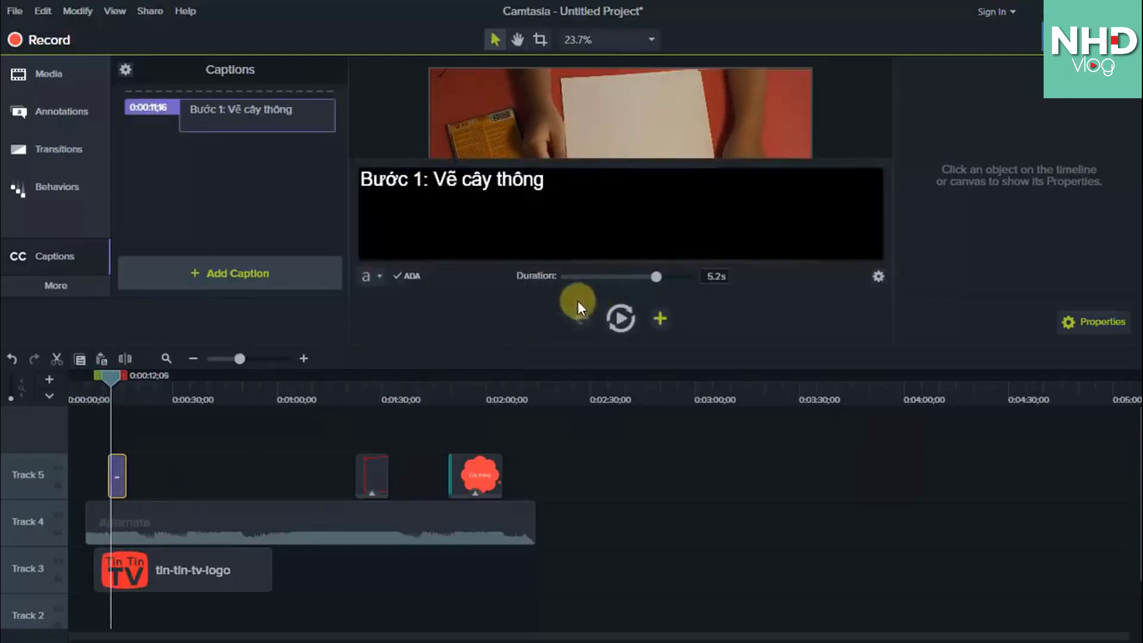
left_click(201, 459)
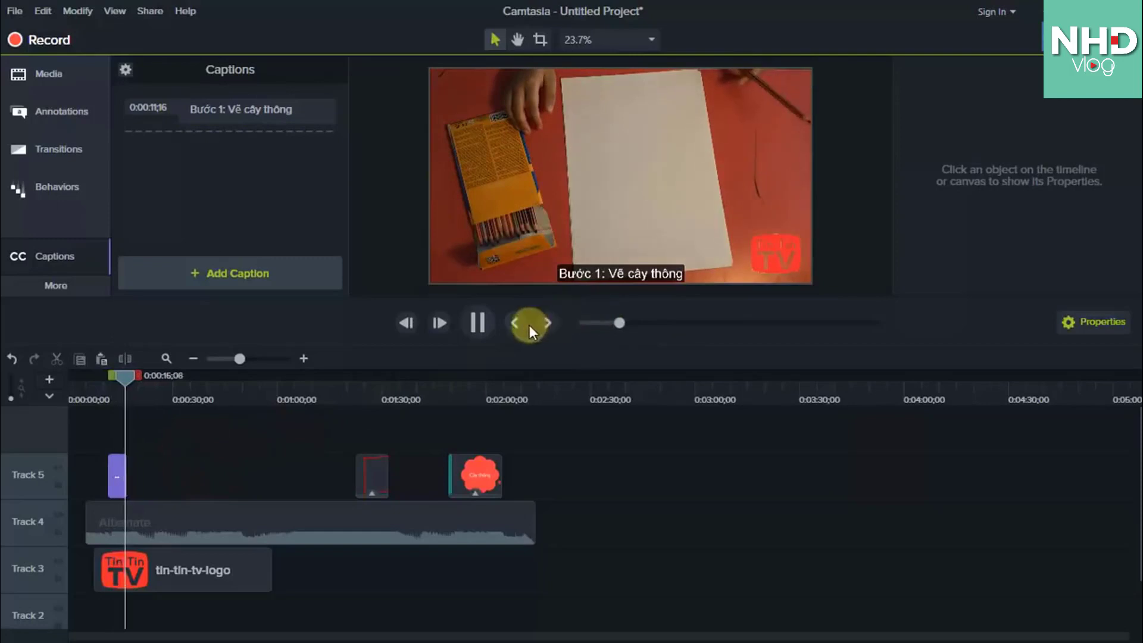
left_click(483, 330)
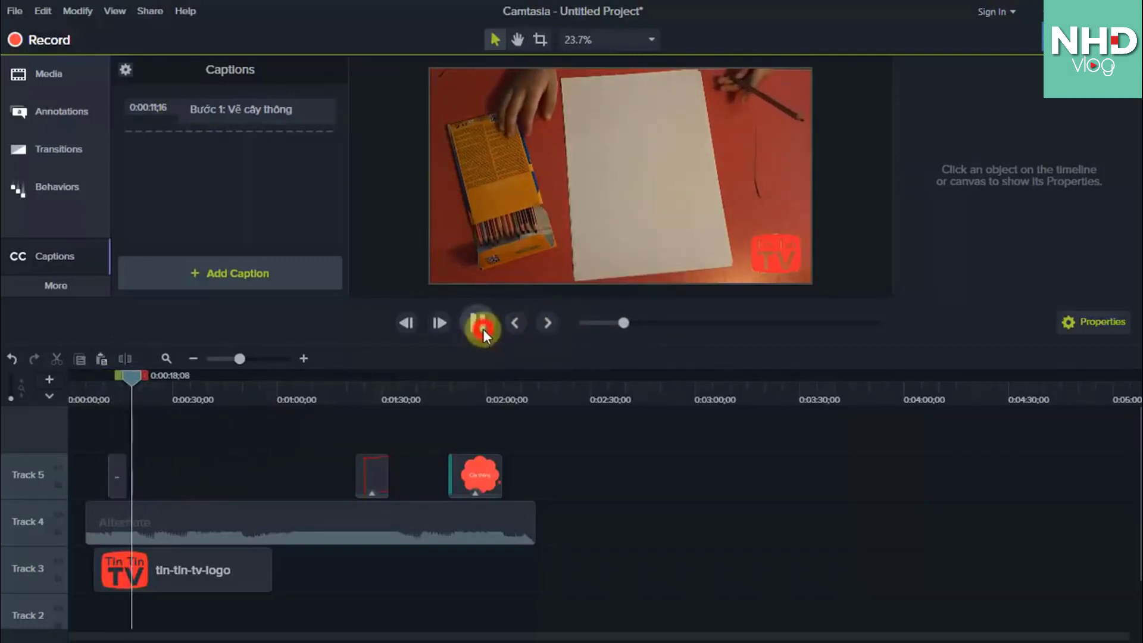
Add a blank caption on Track 5 directly after the first caption, starting at 0:00:16;22.
left_click(189, 262)
left_click(136, 480)
left_click_drag(136, 480, 126, 479)
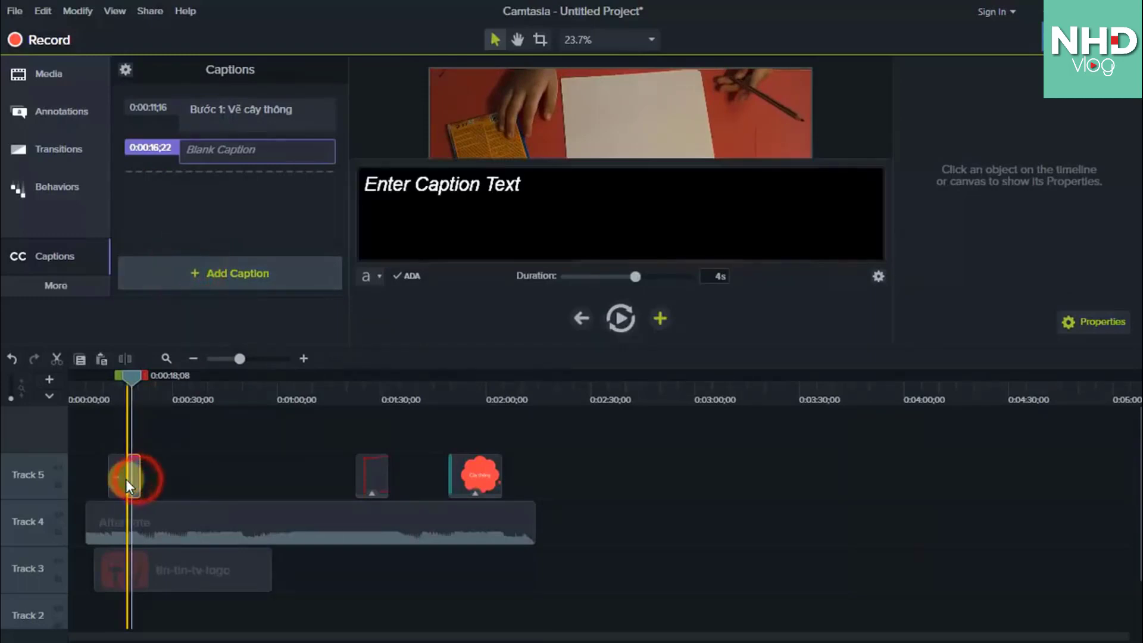
Enter "Dùng bút chì đen vẽ phác hoạ" as the second caption's text and extend its duration to 5.2 s.
left_click(451, 195)
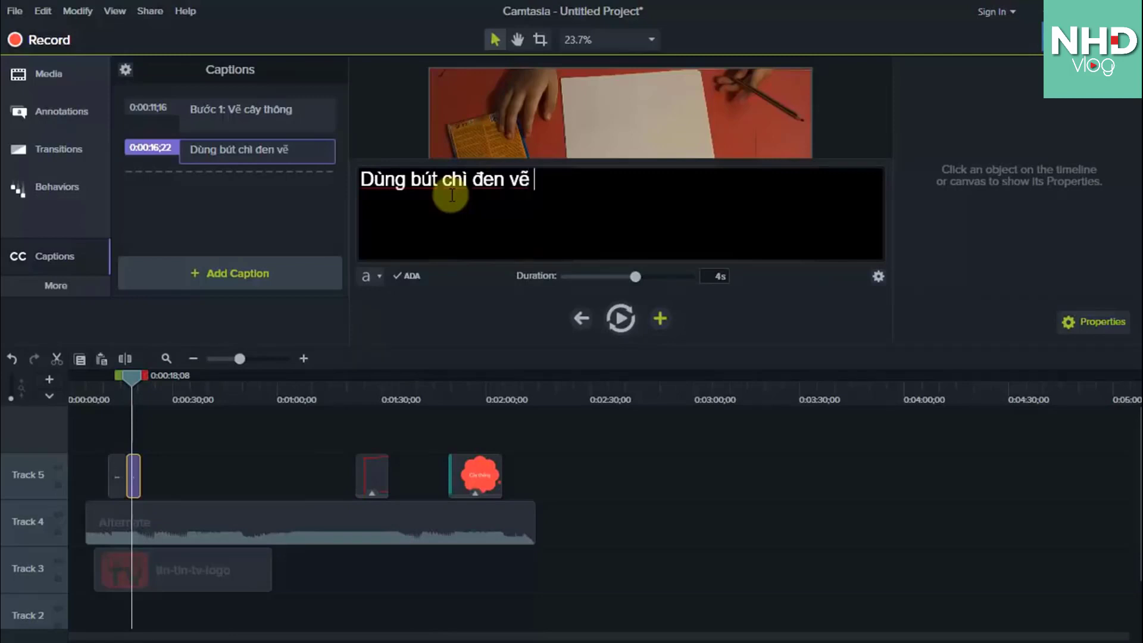
type("hoạ")
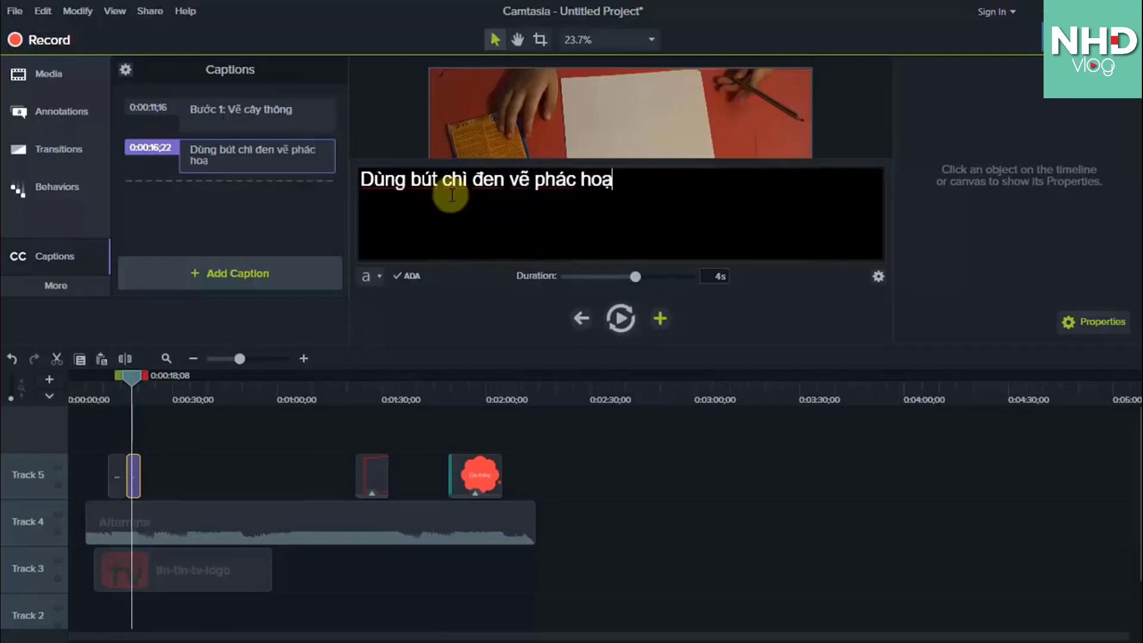
left_click_drag(140, 480, 144, 483)
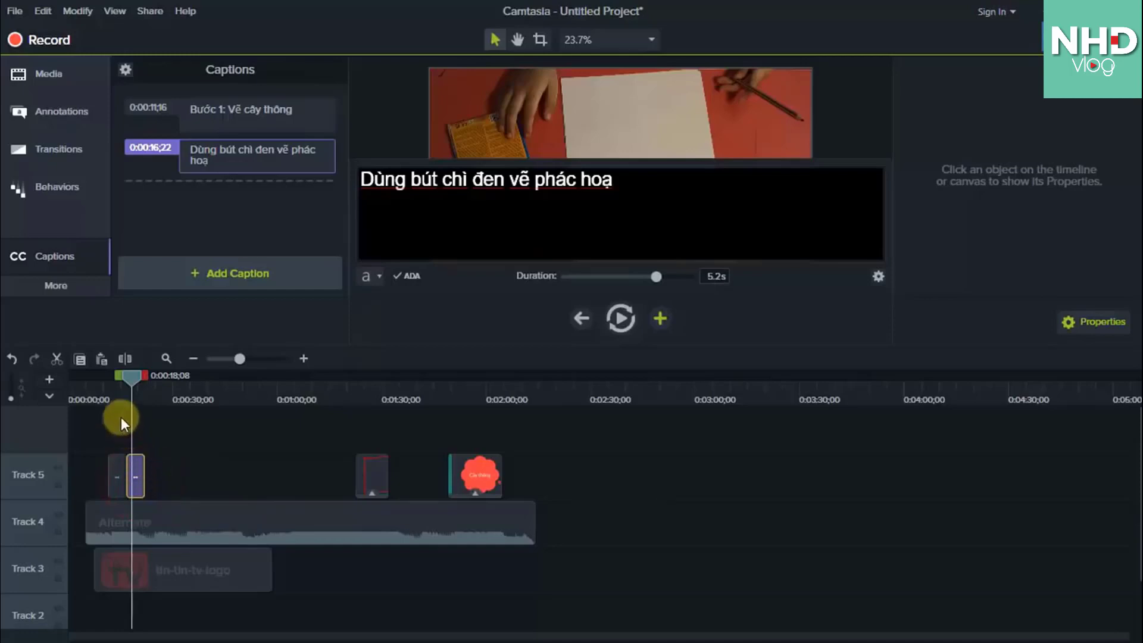
Preview both captions from just before the first one and stop playback at 0:00:32;18.
left_click(100, 393)
key("space")
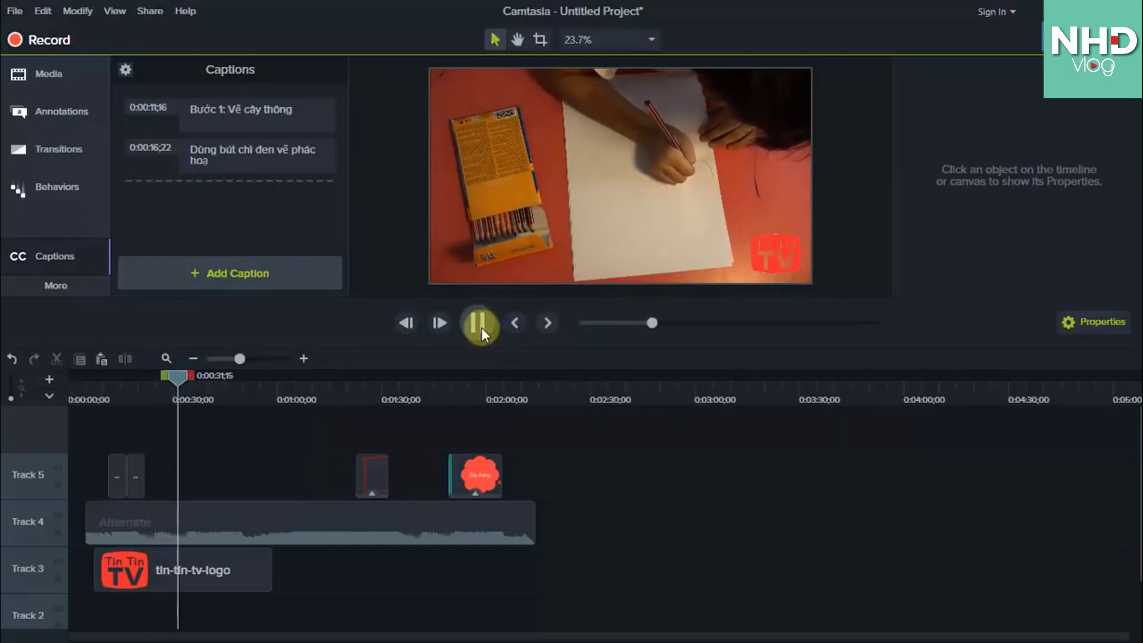
left_click(480, 325)
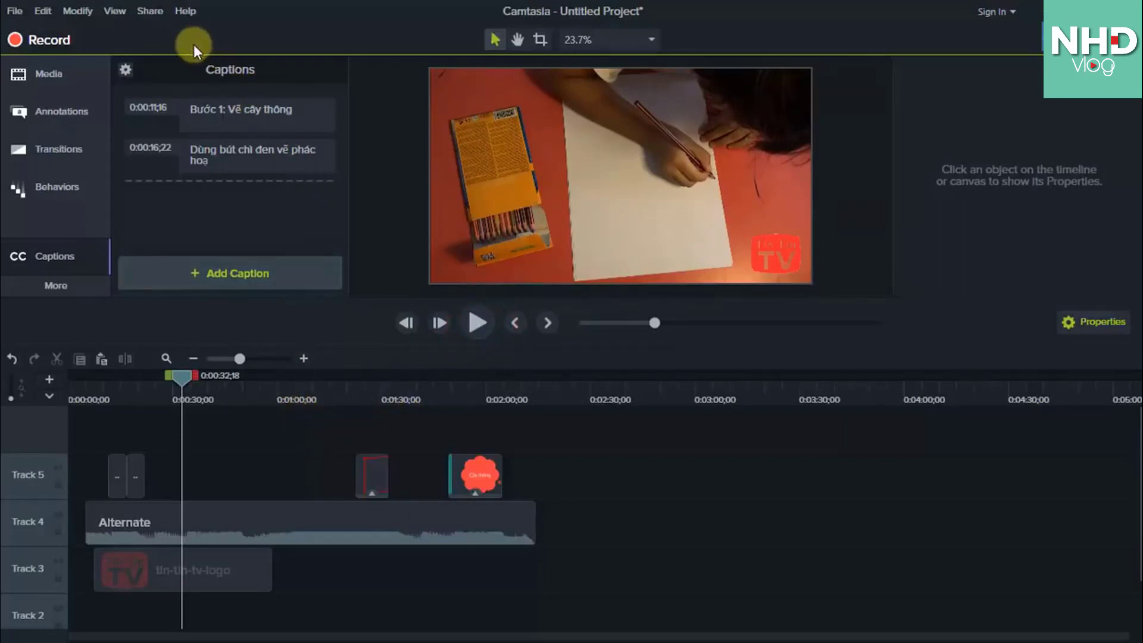
Start producing the project to a local file with the MP4 only (up to 1080p) preset and accept the unsupported-feature warning.
left_click(148, 12)
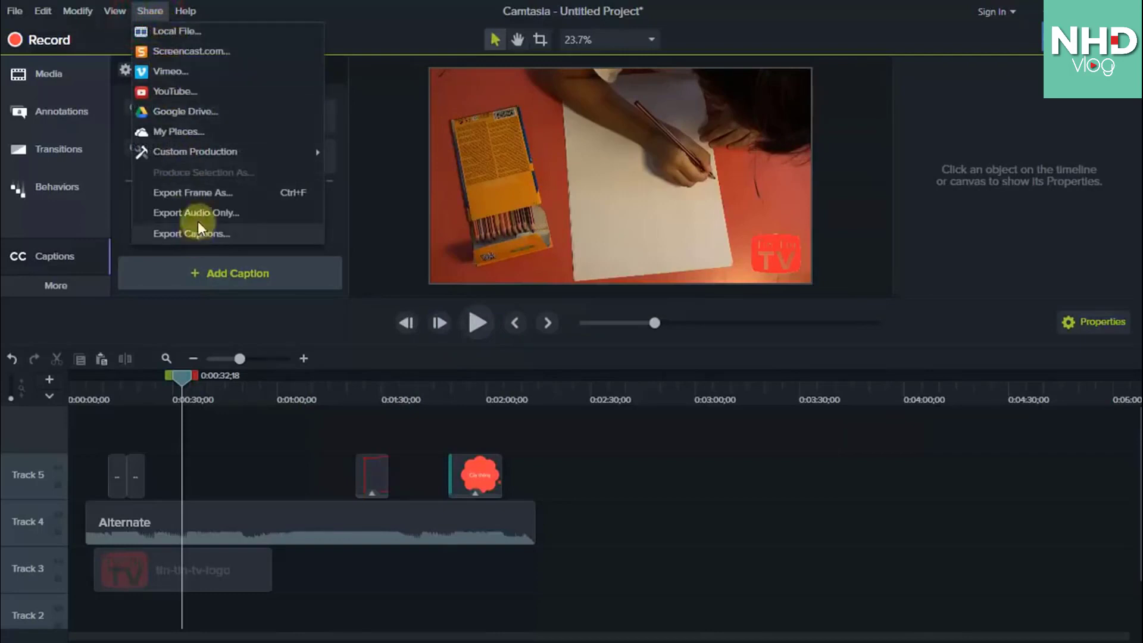
left_click(197, 37)
left_click(542, 181)
left_click(544, 184)
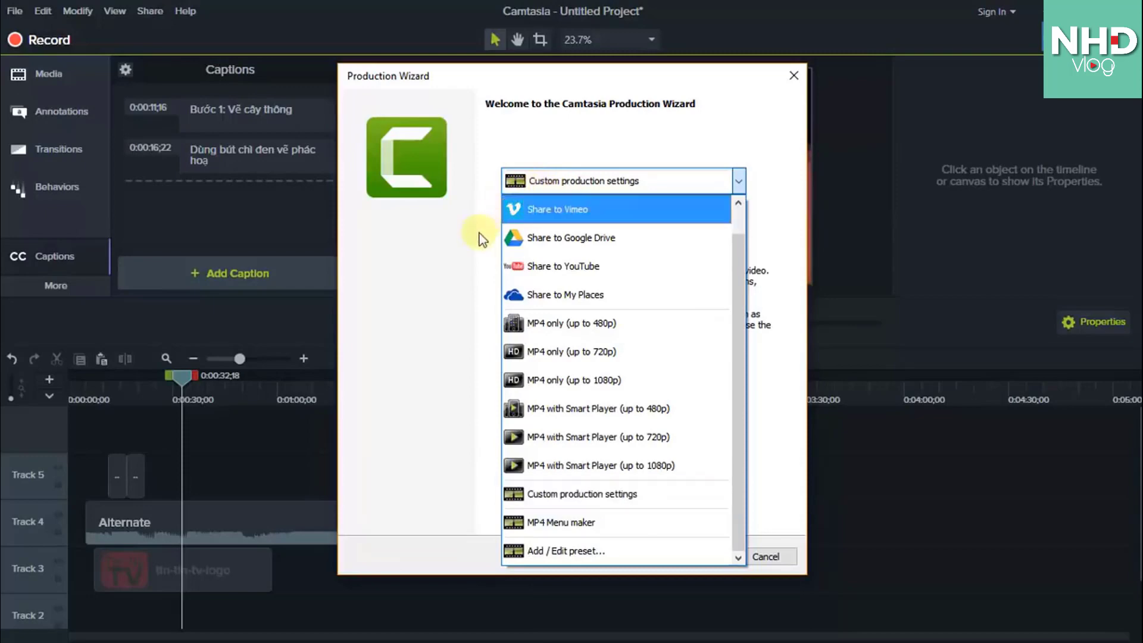
left_click(546, 181)
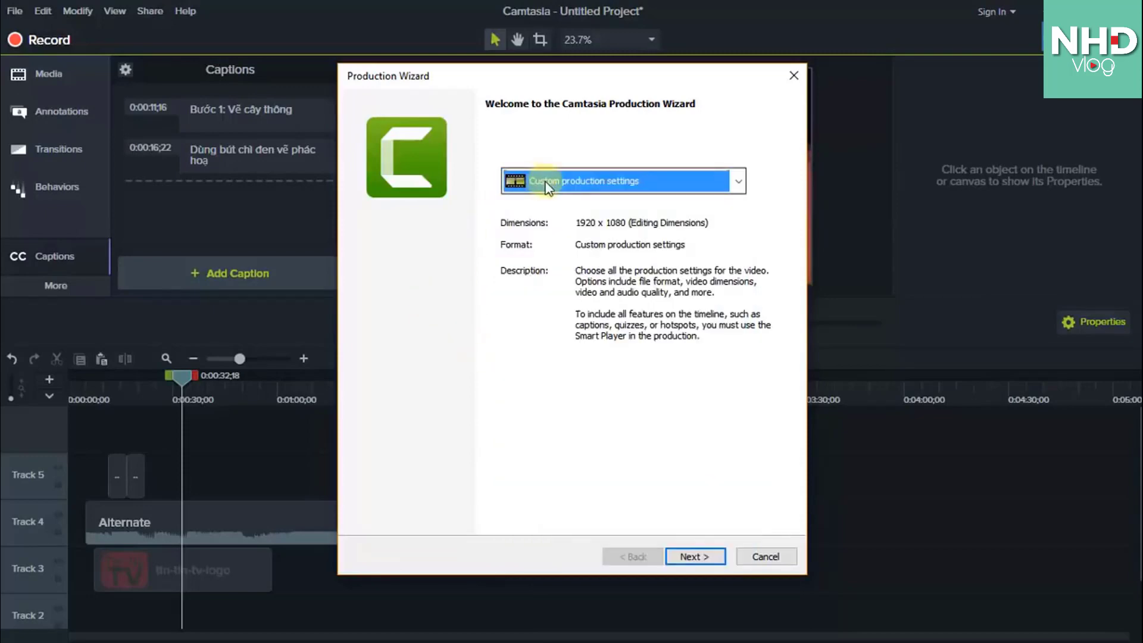
left_click(546, 181)
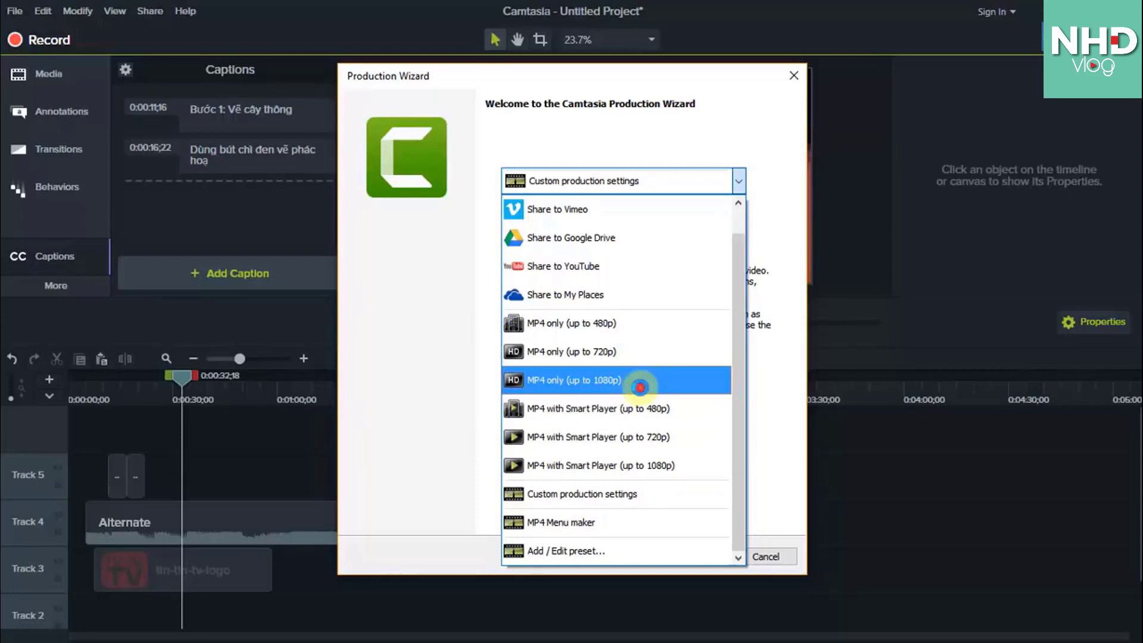
left_click(640, 387)
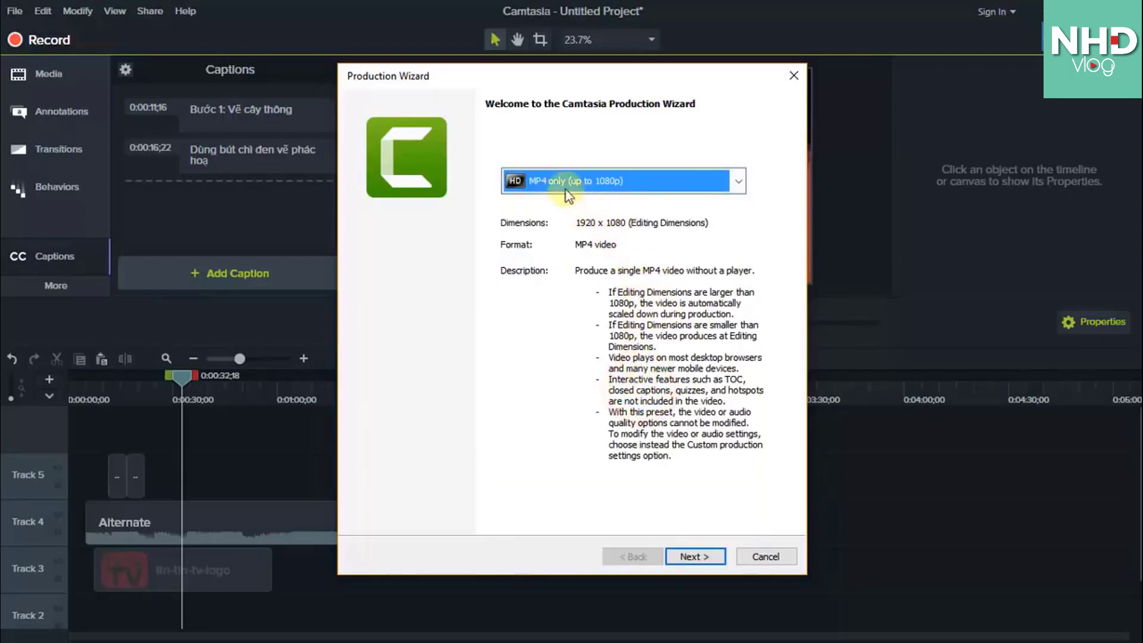
left_click(548, 179)
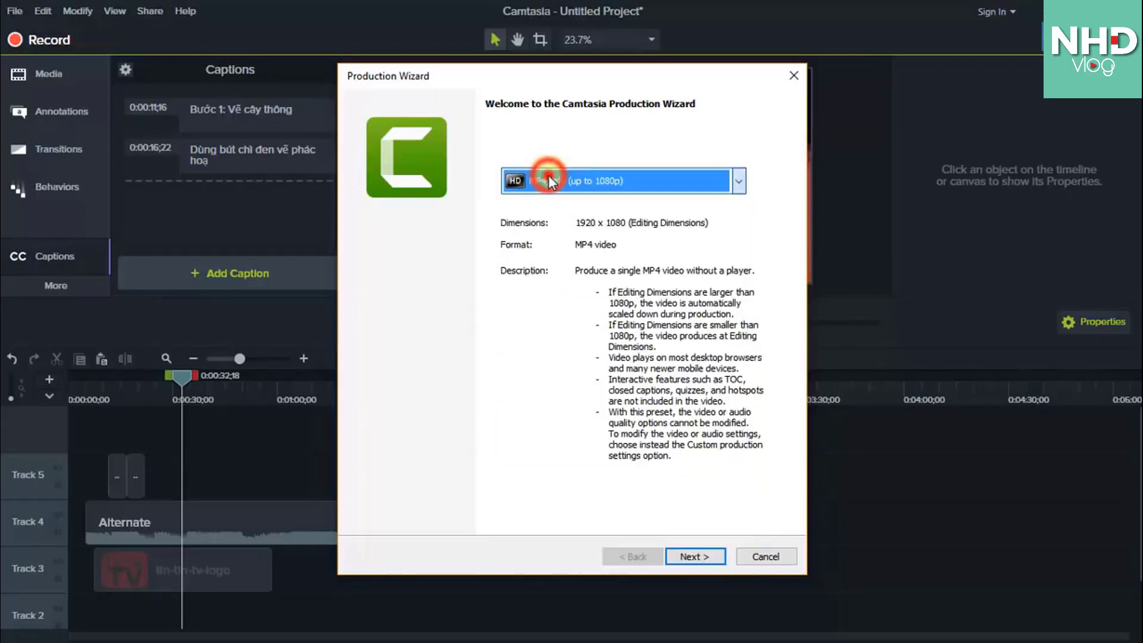
left_click(709, 557)
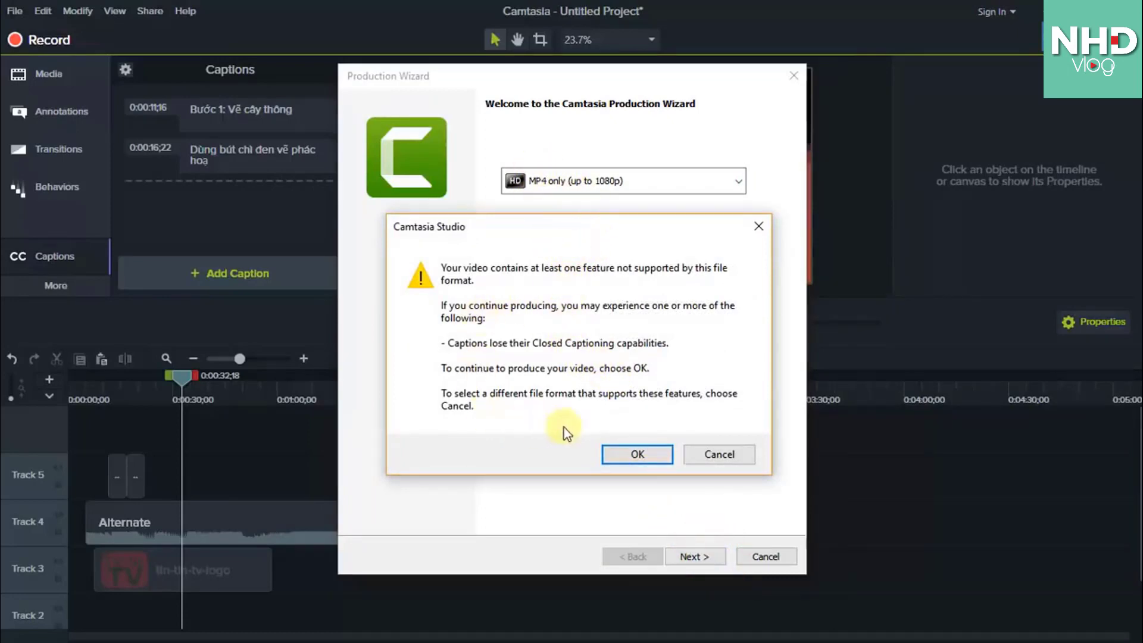
left_click(622, 456)
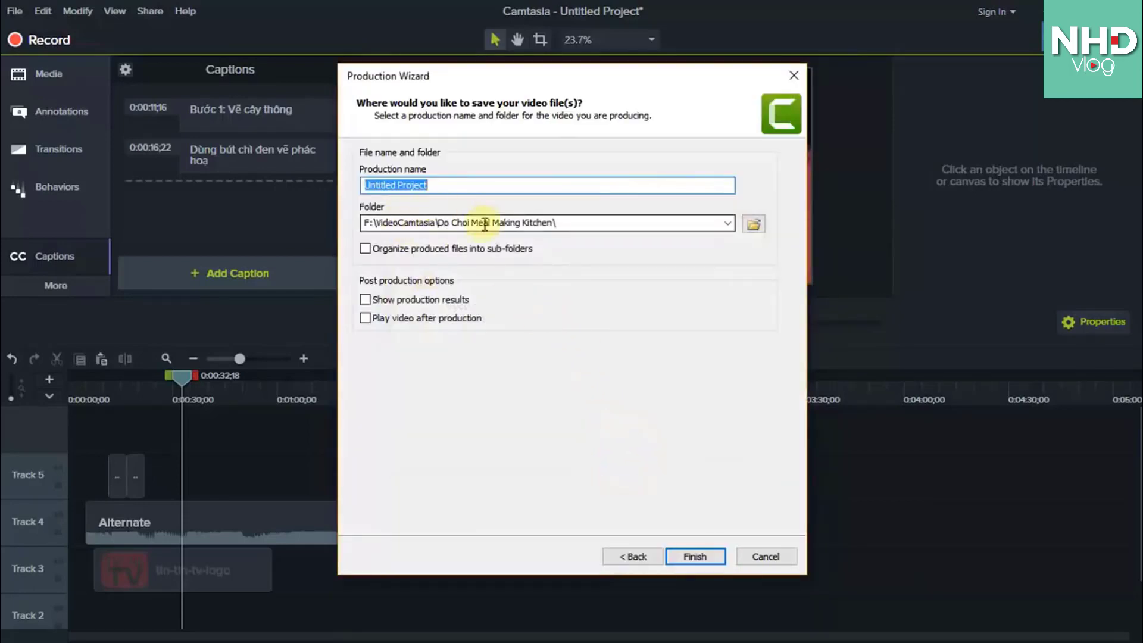
Set the output folder of the production to the D:\ drive.
left_click(754, 223)
left_click_drag(477, 345, 467, 369)
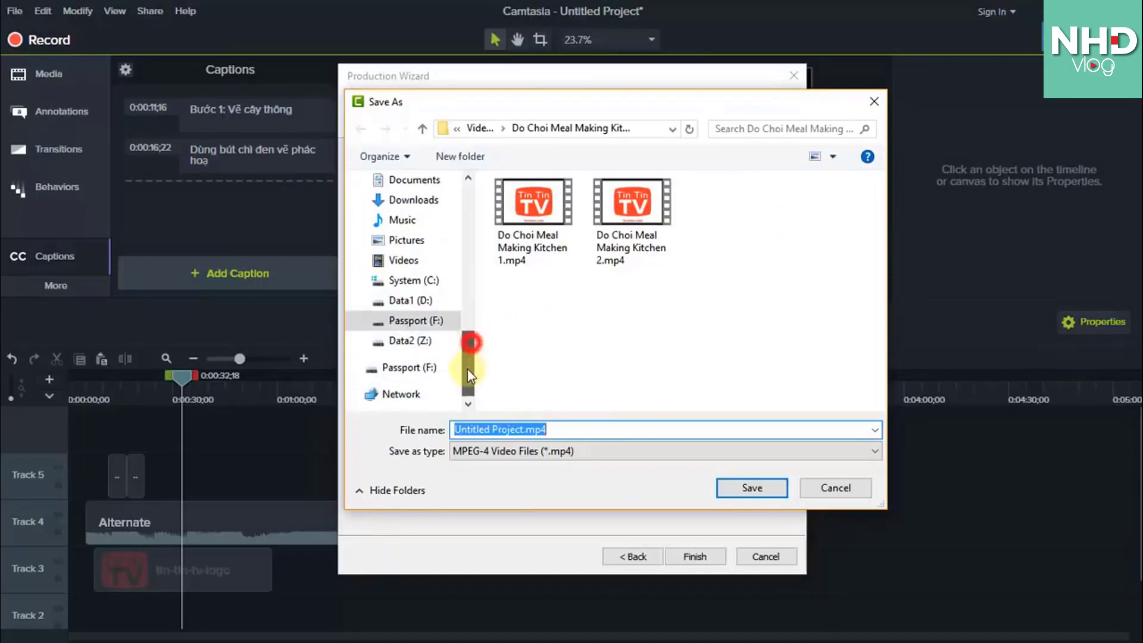
left_click(411, 301)
left_click(740, 487)
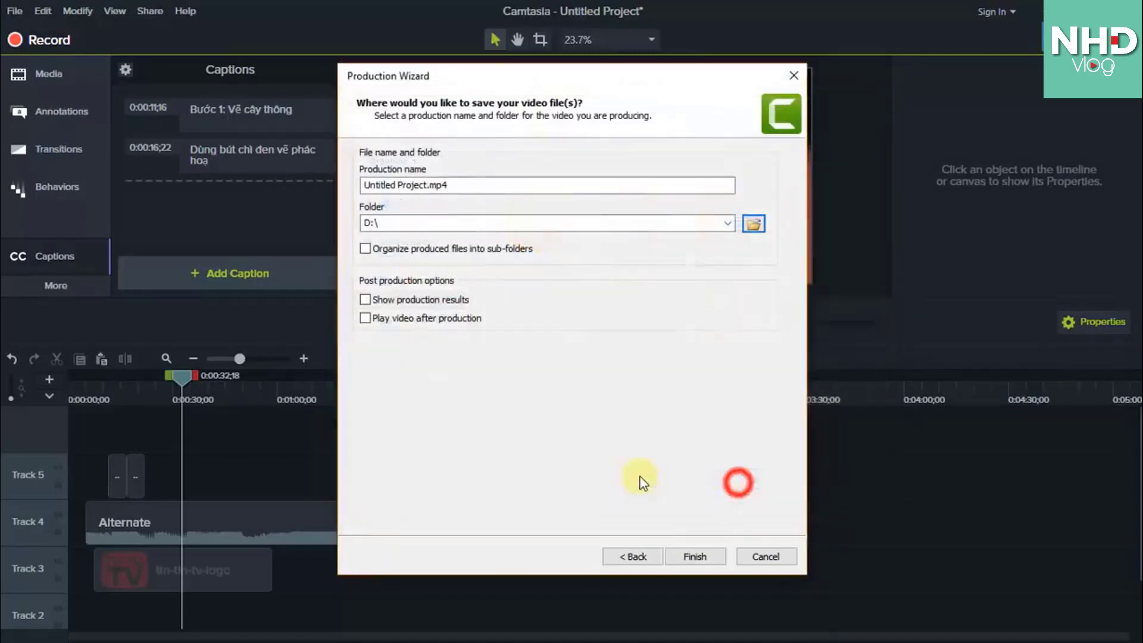
Name the production Vidu.mp4, enable playing the video after production, and start rendering.
left_click_drag(429, 185, 362, 185)
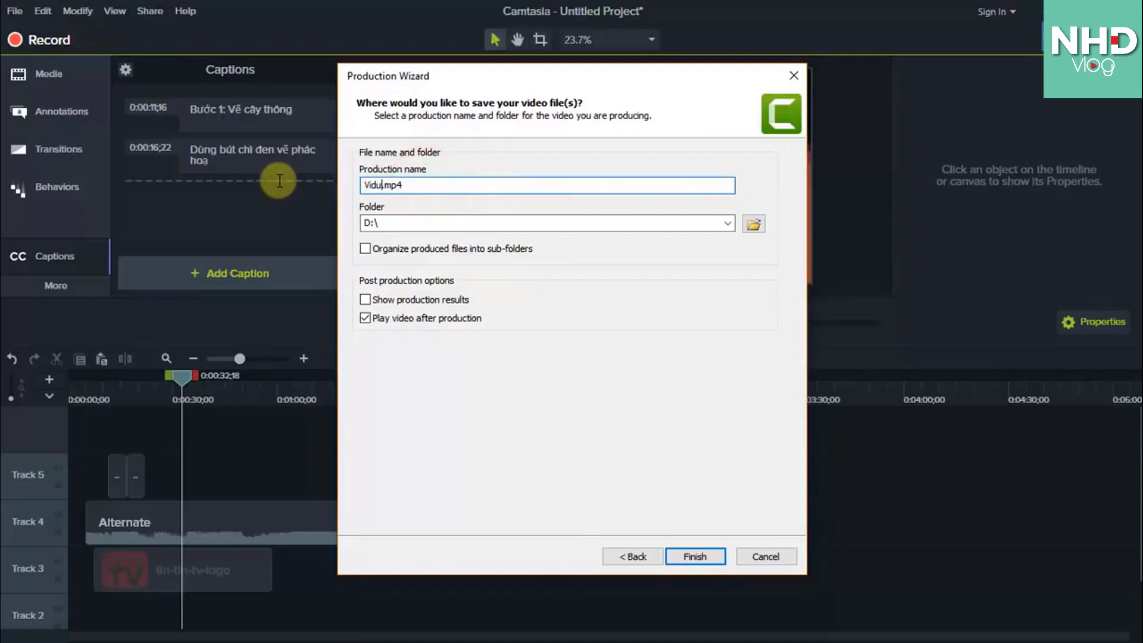
left_click(694, 557)
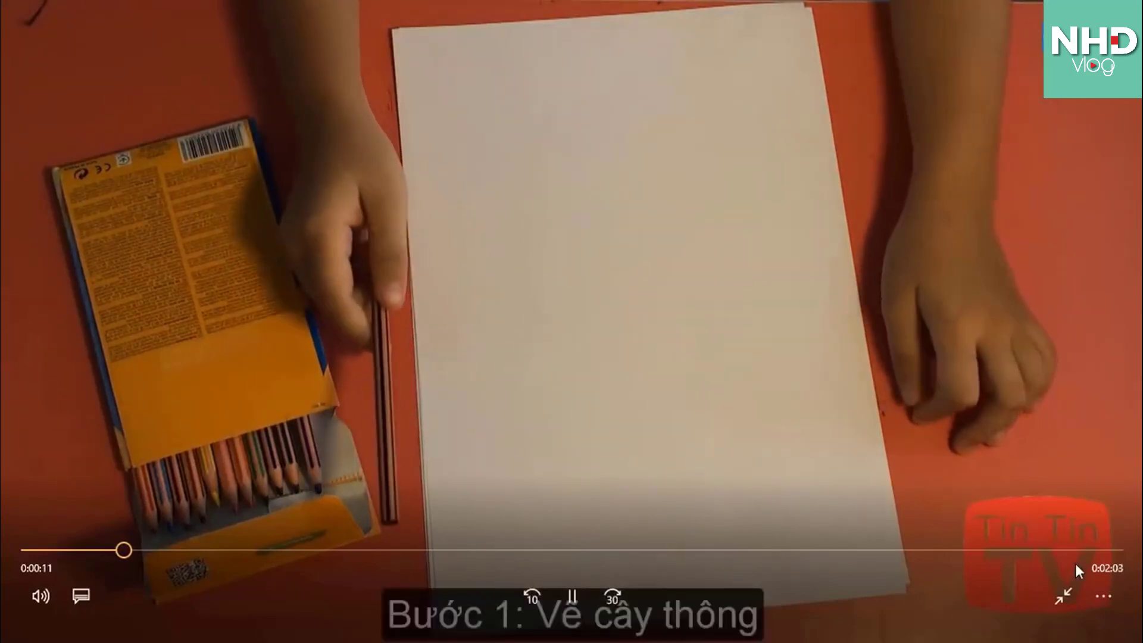
Review the captions, sketched rectangle and thought bubble in the rendered Vidu video through to its end, and switch back to Camtasia.
left_click(671, 473)
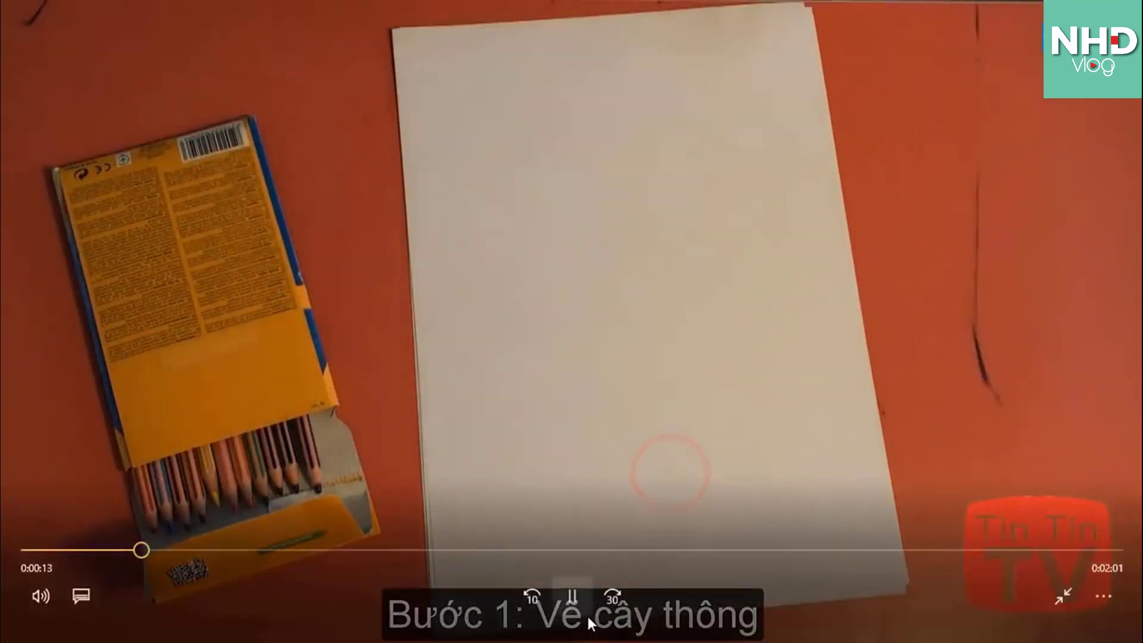
left_click(648, 433)
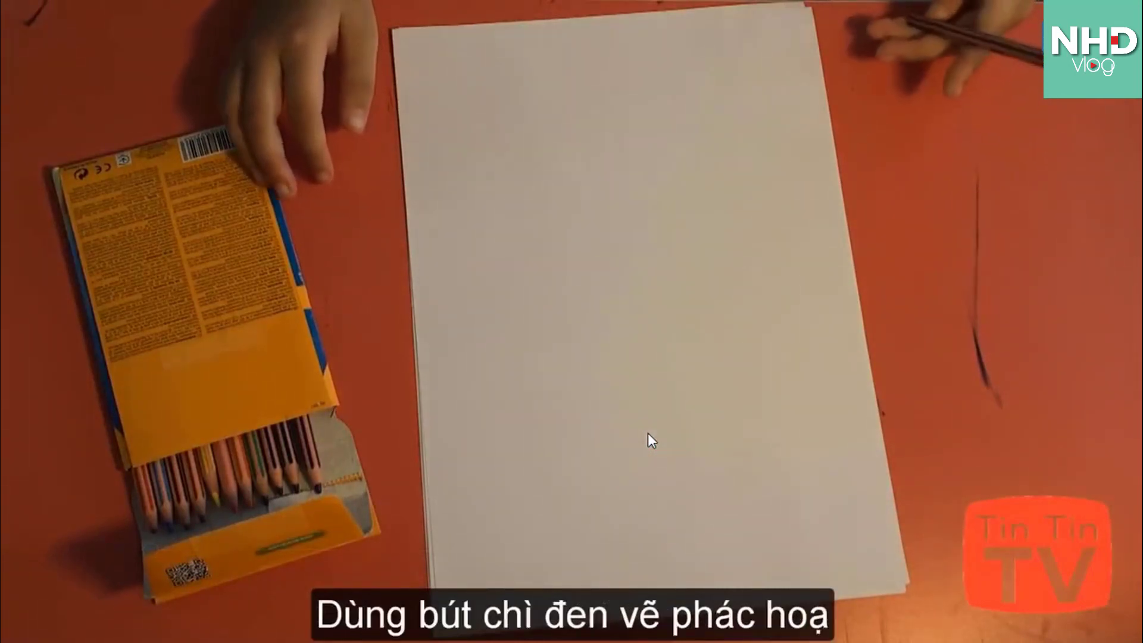
mouse_move(648, 471)
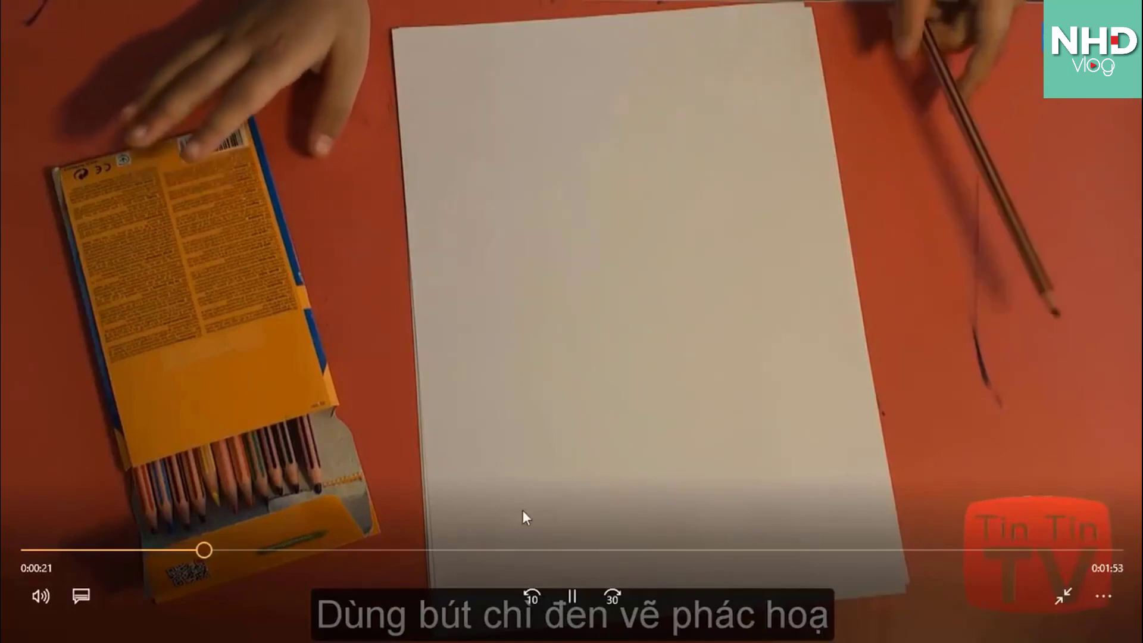
left_click(620, 513)
mouse_move(563, 552)
left_mouse_down()
mouse_move(741, 554)
mouse_move(691, 549)
left_mouse_up()
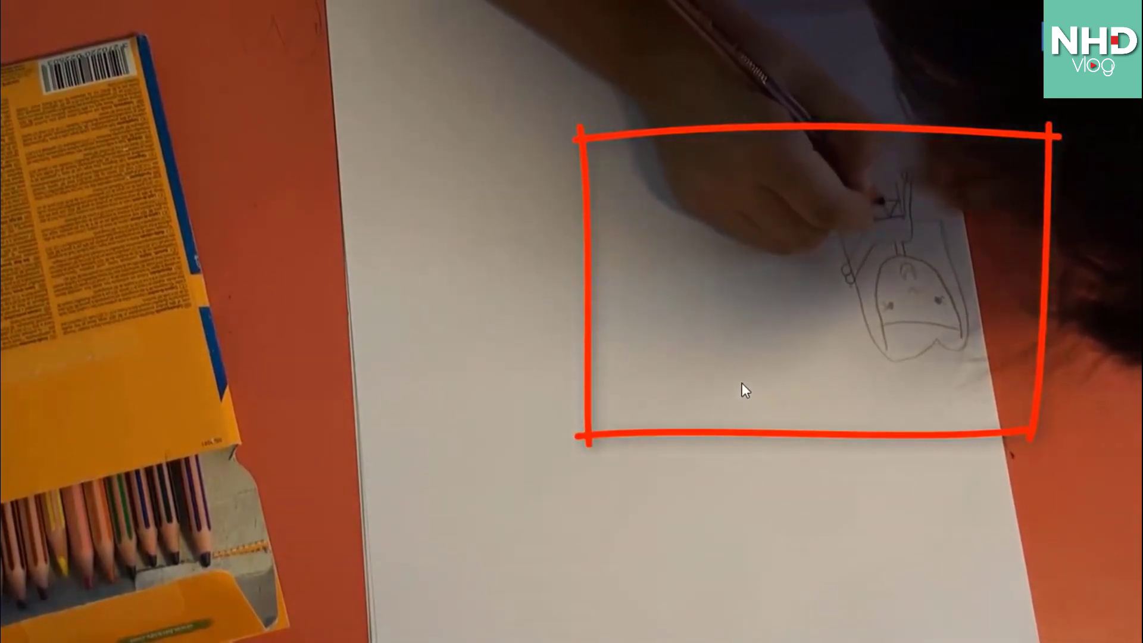
left_click(882, 549)
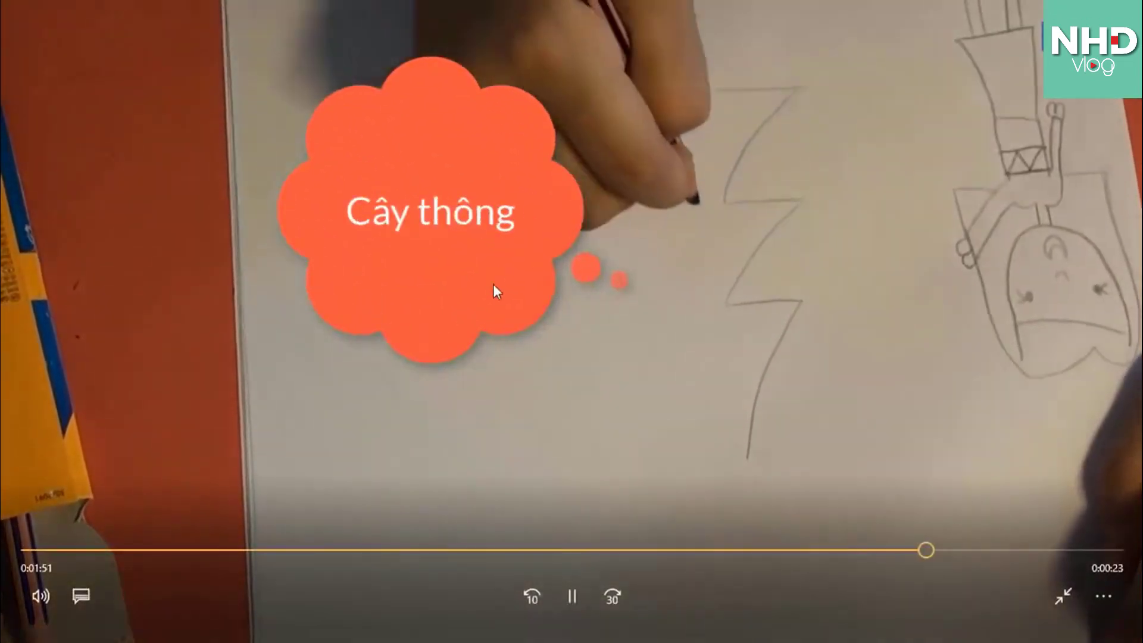
left_click(1067, 550)
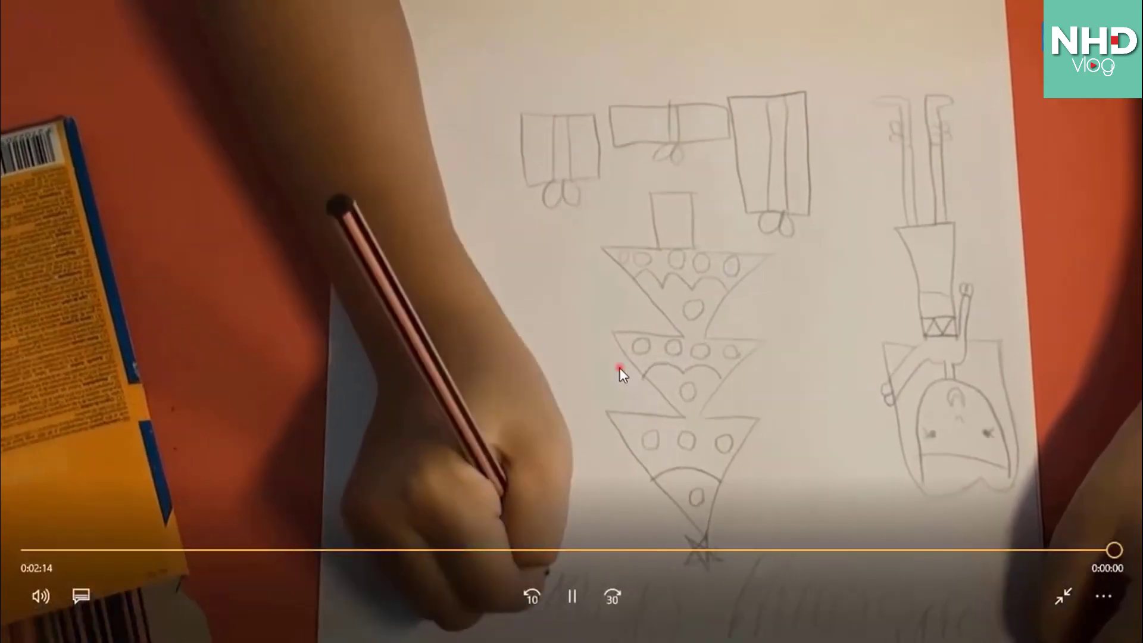
left_click(619, 367)
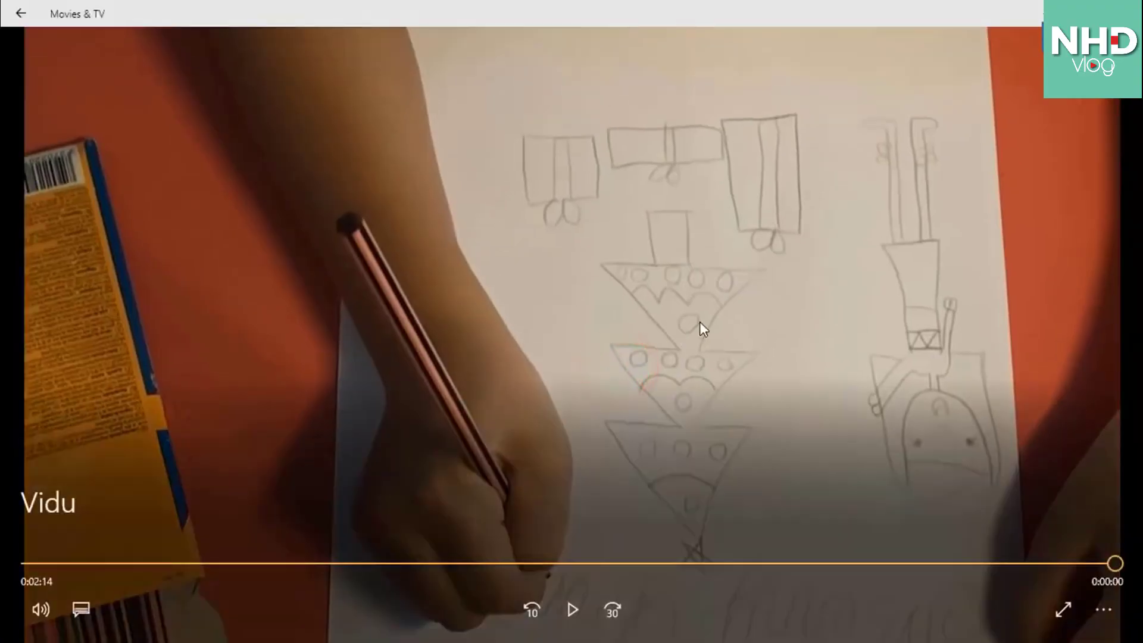
key("alt+Tab")
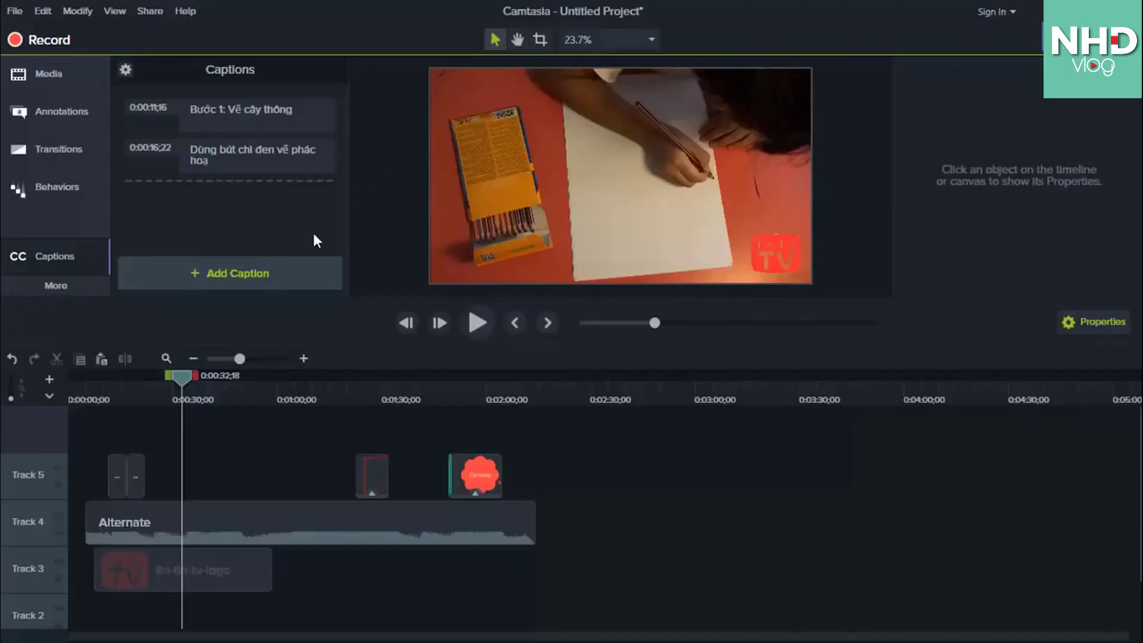
left_click(25, 14)
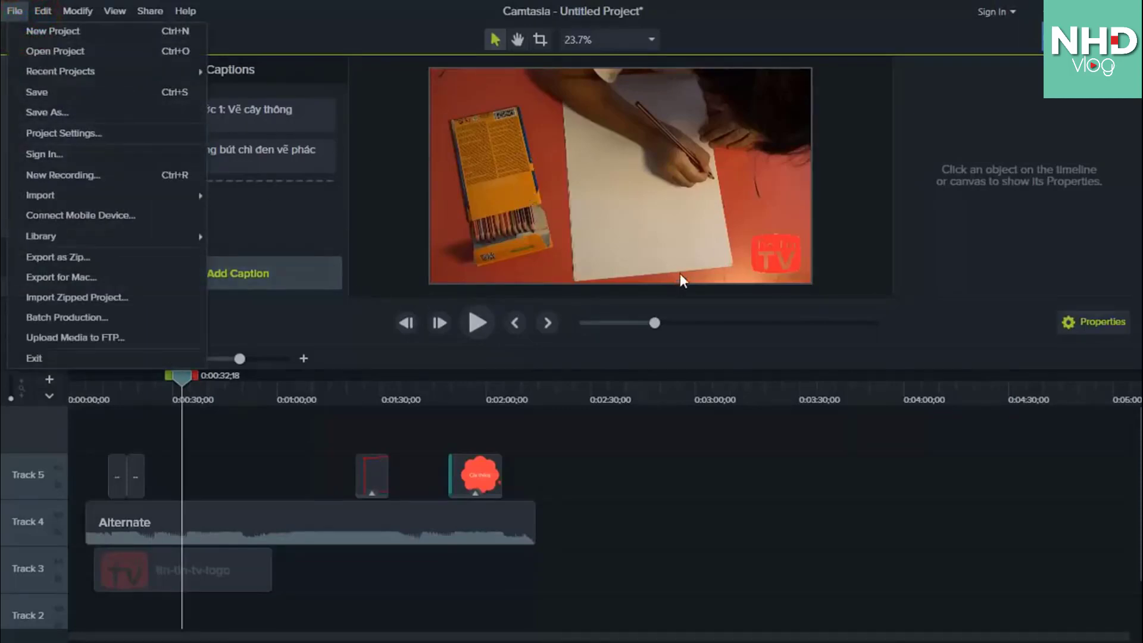
left_click(675, 255)
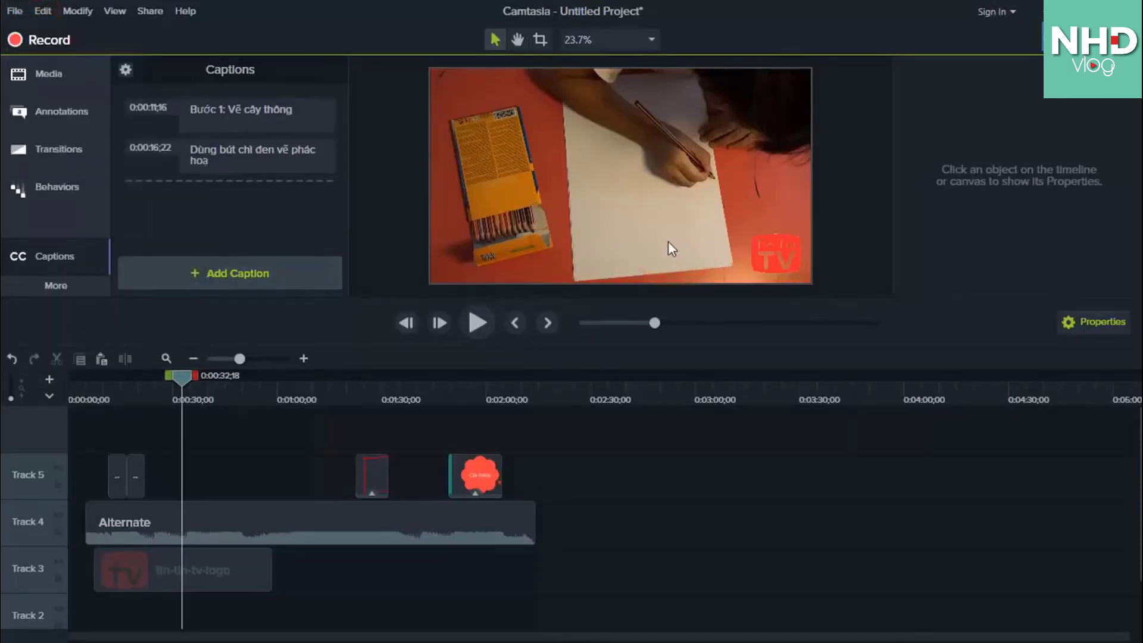